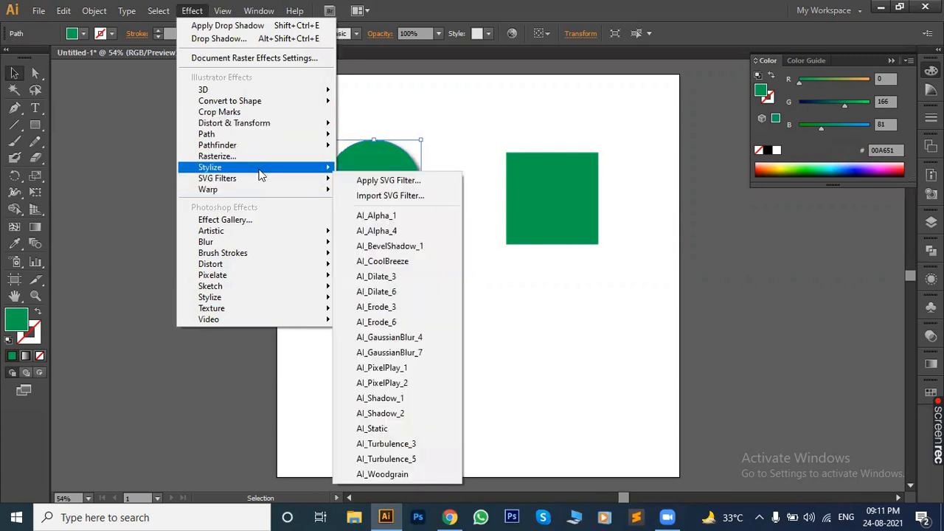
{"action": "mouse_move", "coordinate": [308, 168]}
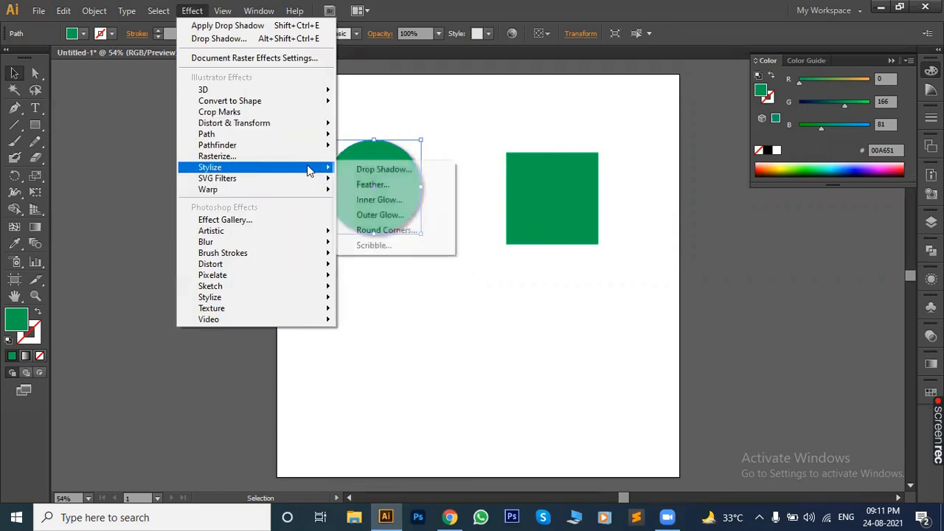
{"action": "left_click", "coordinate": [371, 169]}
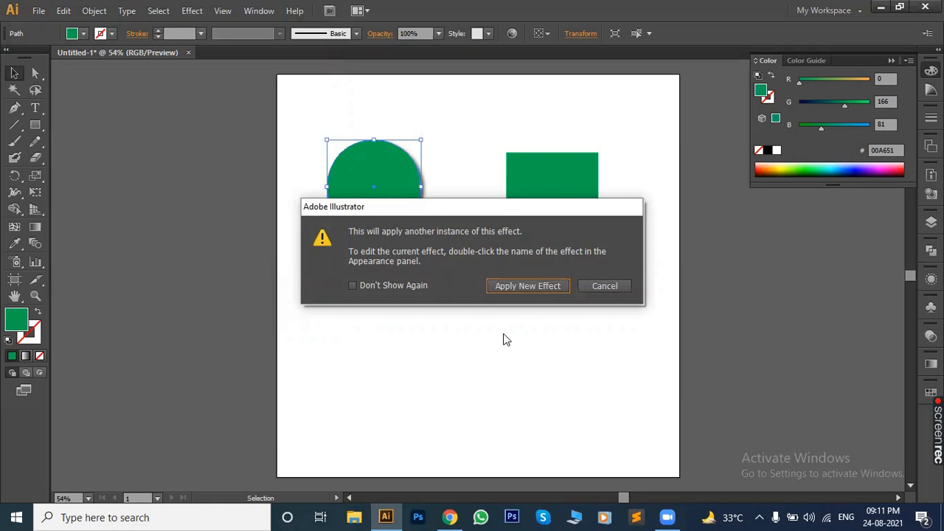
{"action": "left_click", "coordinate": [602, 289]}
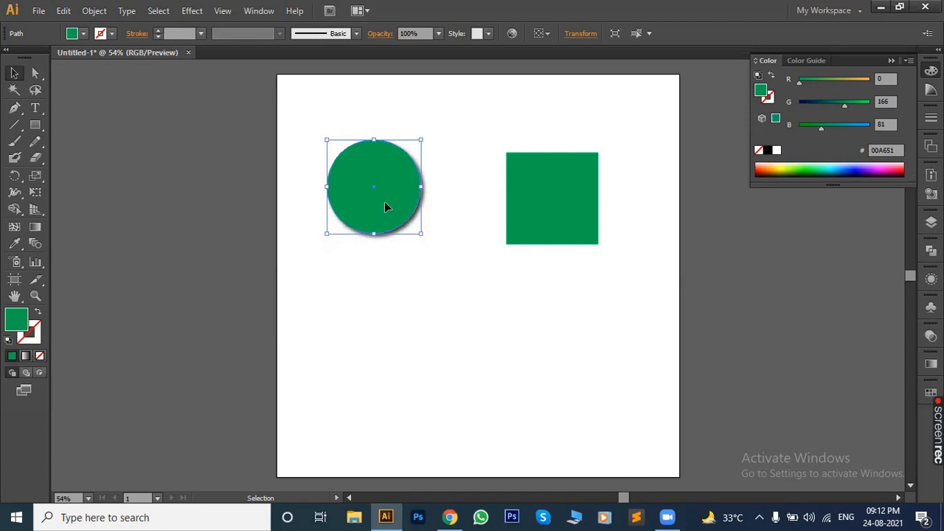
{"action": "left_click", "coordinate": [201, 10]}
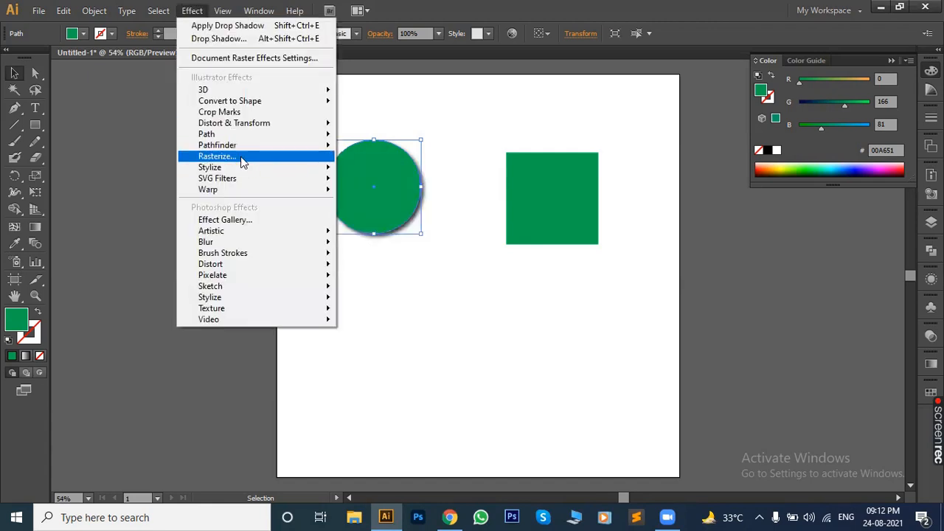
{"action": "mouse_move", "coordinate": [243, 168]}
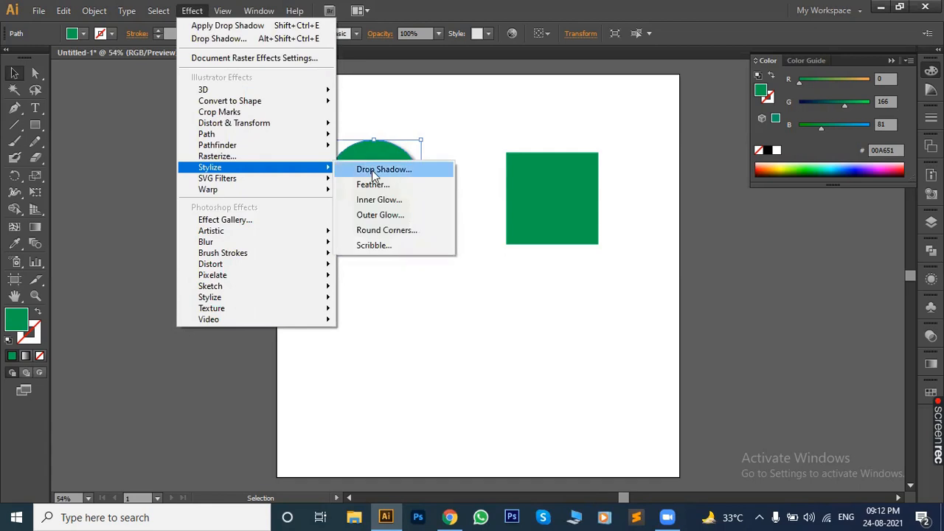
{"action": "left_click", "coordinate": [374, 171]}
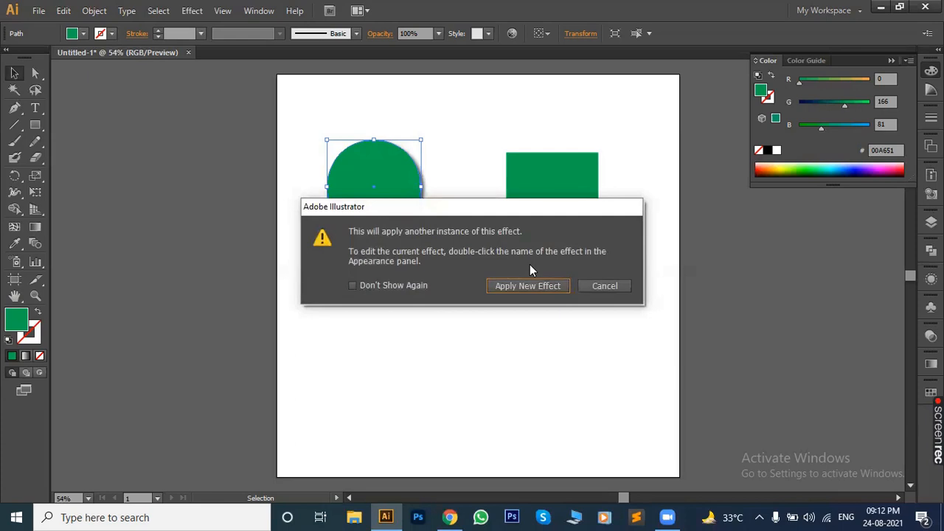
{"action": "left_click", "coordinate": [615, 287]}
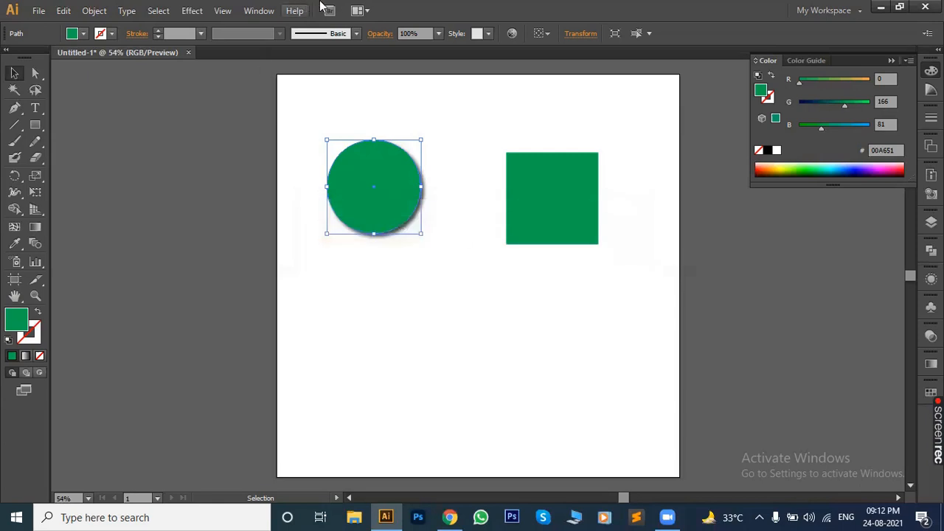
- Show the Appearance panel for the selected circle, float it beside the artboard and make it taller
{"action": "left_click", "coordinate": [256, 16]}
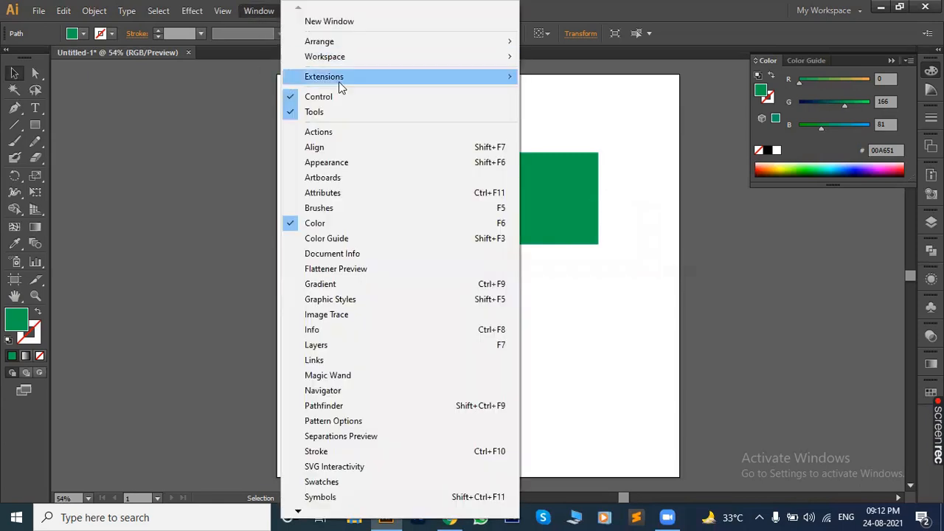
{"action": "left_click", "coordinate": [340, 162]}
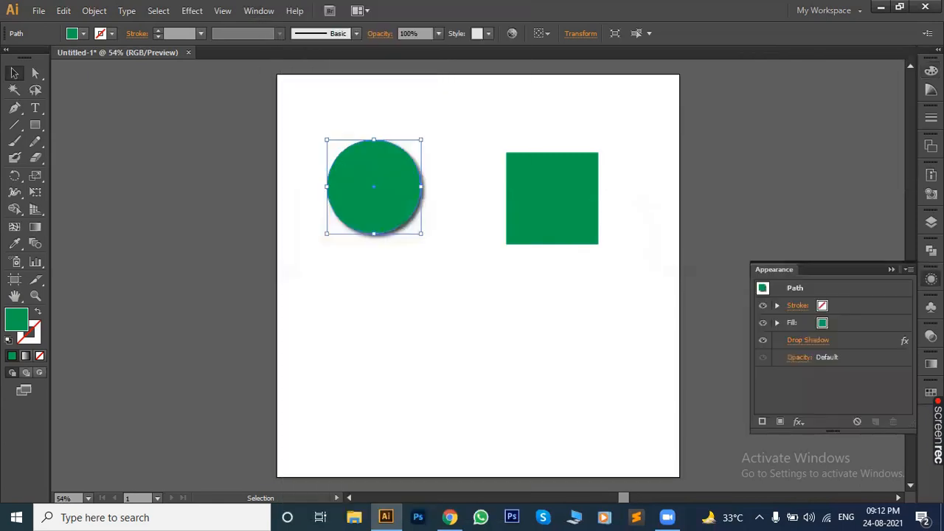
{"action": "left_click_drag", "start_coordinate": [849, 271], "coordinate": [765, 127]}
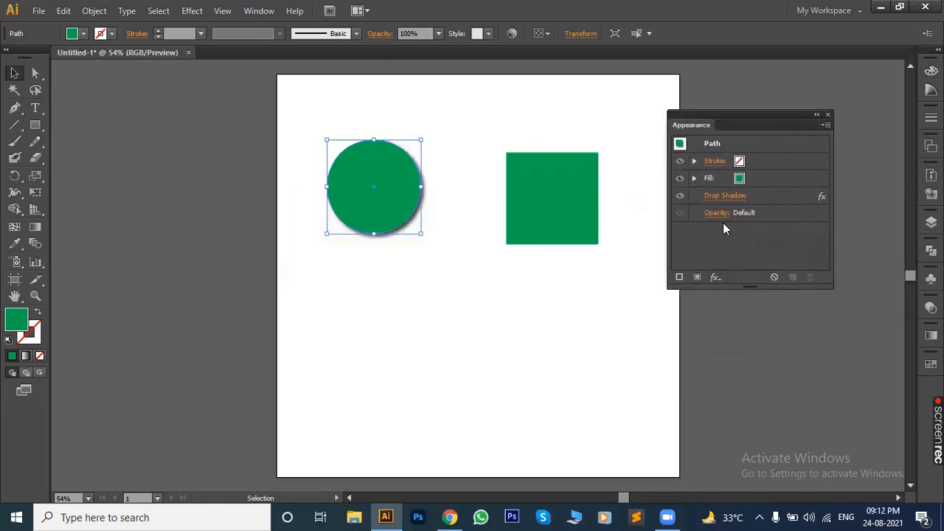
{"action": "left_click_drag", "start_coordinate": [746, 288], "coordinate": [745, 383]}
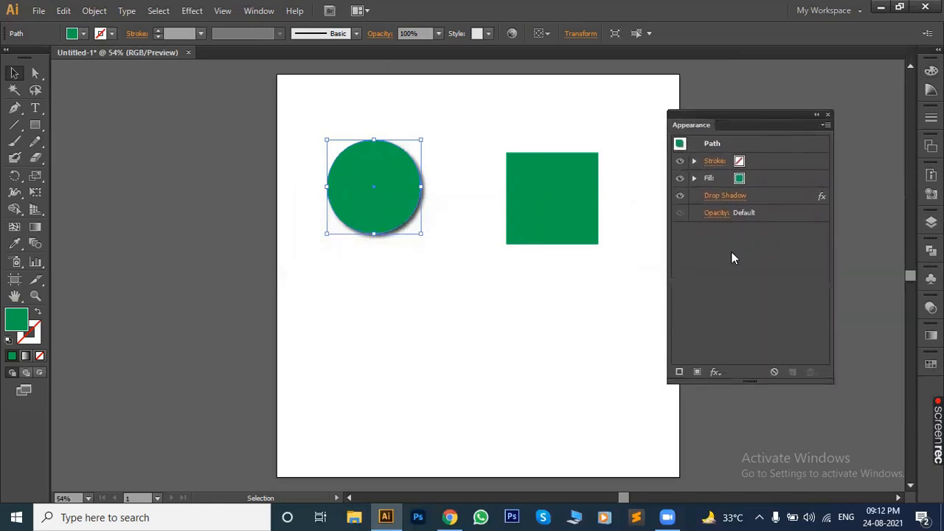
- Edit the circle's existing Drop Shadow effect, setting its blend mode to Multiply and turning on the preview
{"action": "left_click", "coordinate": [738, 196]}
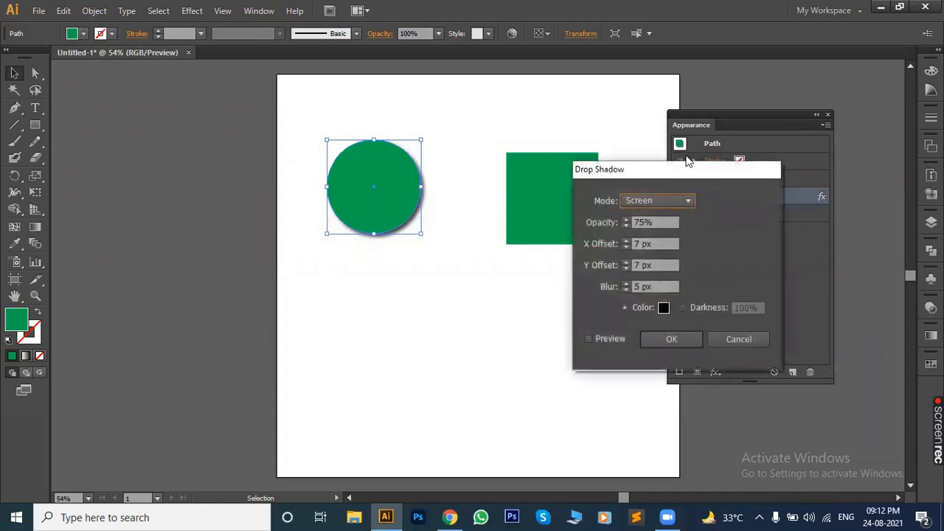
{"action": "left_click_drag", "start_coordinate": [686, 161], "coordinate": [768, 167]}
{"action": "left_click", "coordinate": [732, 207]}
{"action": "left_click", "coordinate": [734, 239]}
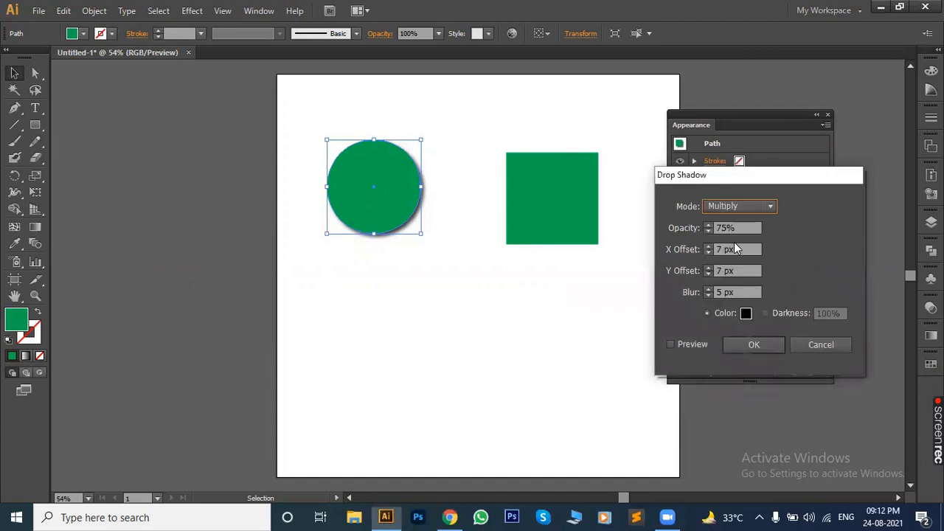
{"action": "left_click", "coordinate": [670, 343]}
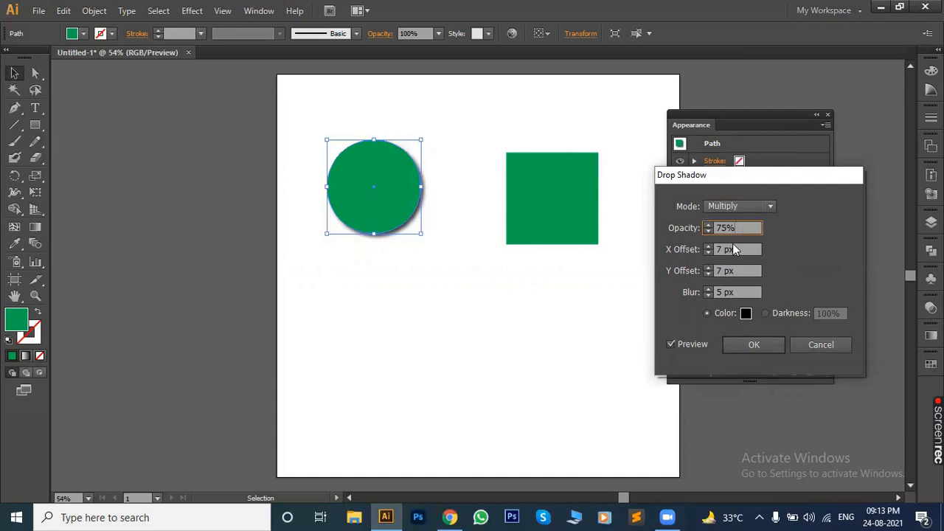
- Change the color of the circle's drop shadow to red
{"action": "left_click", "coordinate": [746, 315]}
{"action": "mouse_move", "coordinate": [626, 236]}
{"action": "left_mouse_down"}
{"action": "mouse_move", "coordinate": [642, 163]}
{"action": "mouse_move", "coordinate": [649, 284]}
{"action": "mouse_move", "coordinate": [645, 192]}
{"action": "left_mouse_up"}
{"action": "left_click", "coordinate": [788, 176]}
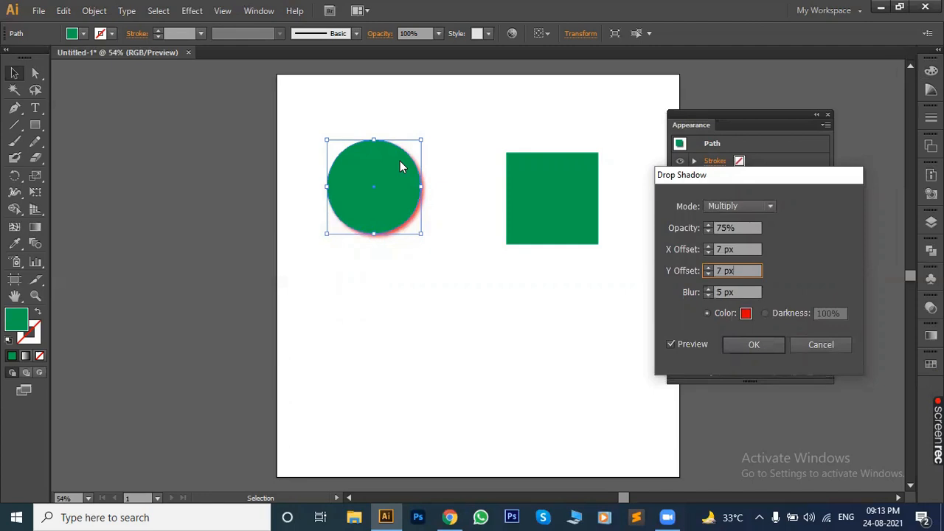
- Try the Darkness option for the circle's shadow, switch back to Color and close the effect settings
{"action": "left_click", "coordinate": [765, 313]}
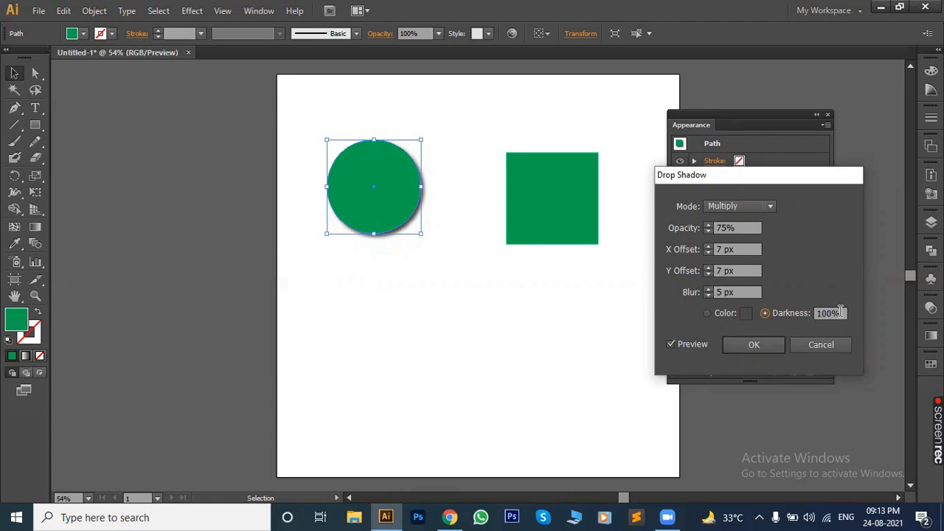
{"action": "left_click_drag", "start_coordinate": [843, 312], "coordinate": [814, 313]}
{"action": "left_click", "coordinate": [708, 314]}
{"action": "key", "text": "Return"}
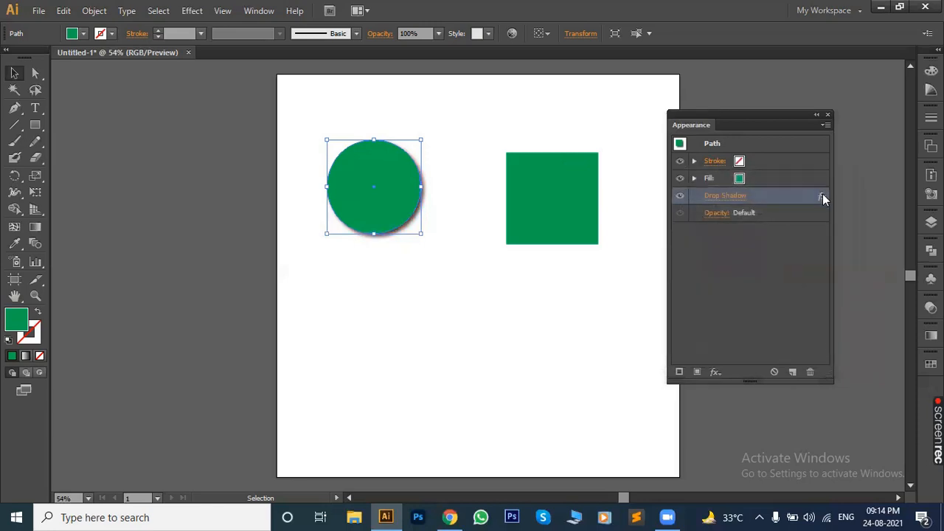
{"action": "left_click", "coordinate": [718, 373]}
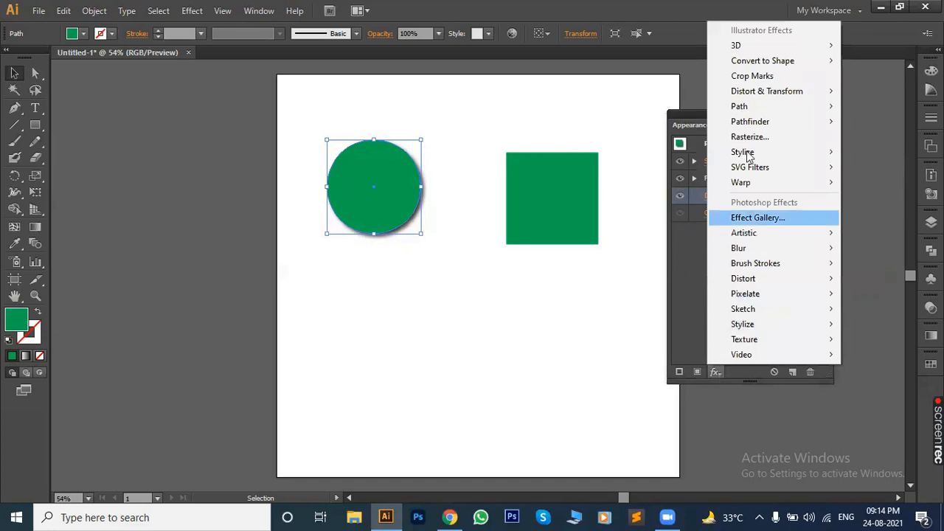
{"action": "mouse_move", "coordinate": [742, 129]}
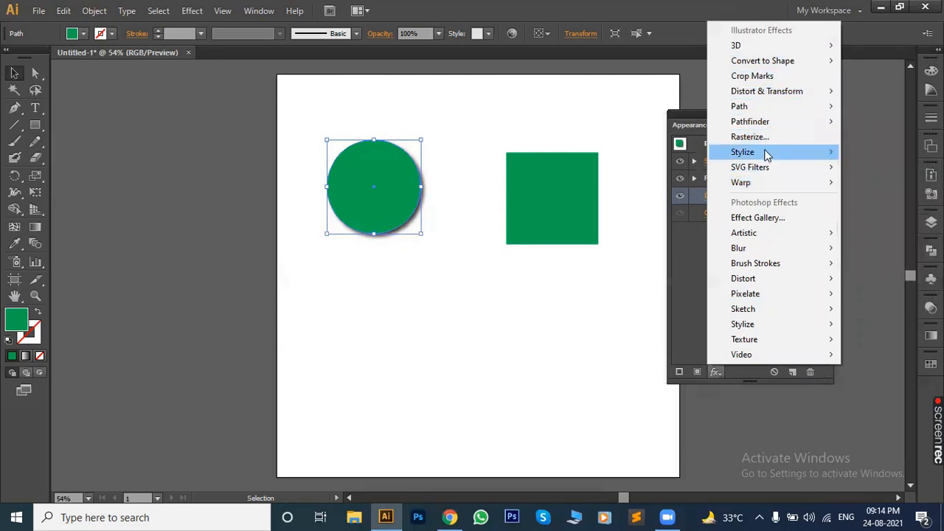
{"action": "mouse_move", "coordinate": [819, 154]}
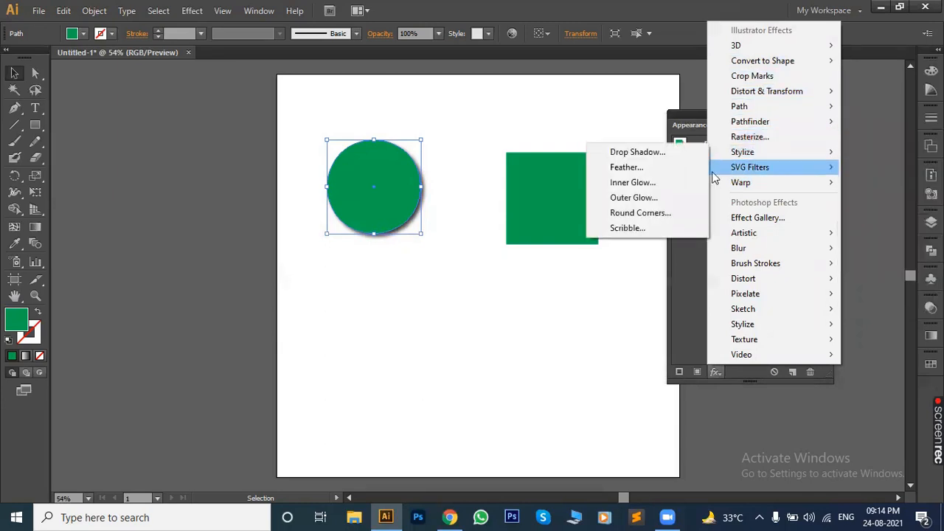
{"action": "left_click", "coordinate": [638, 152]}
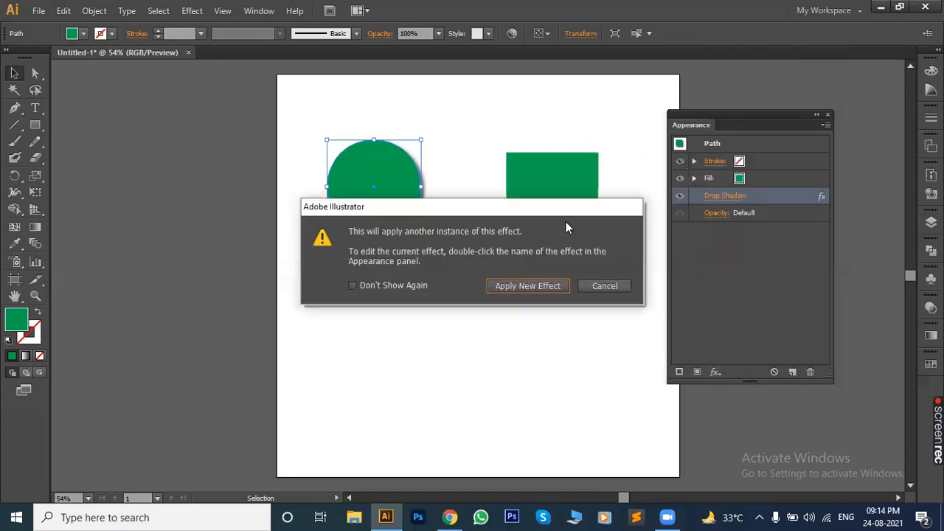
{"action": "left_click", "coordinate": [600, 285]}
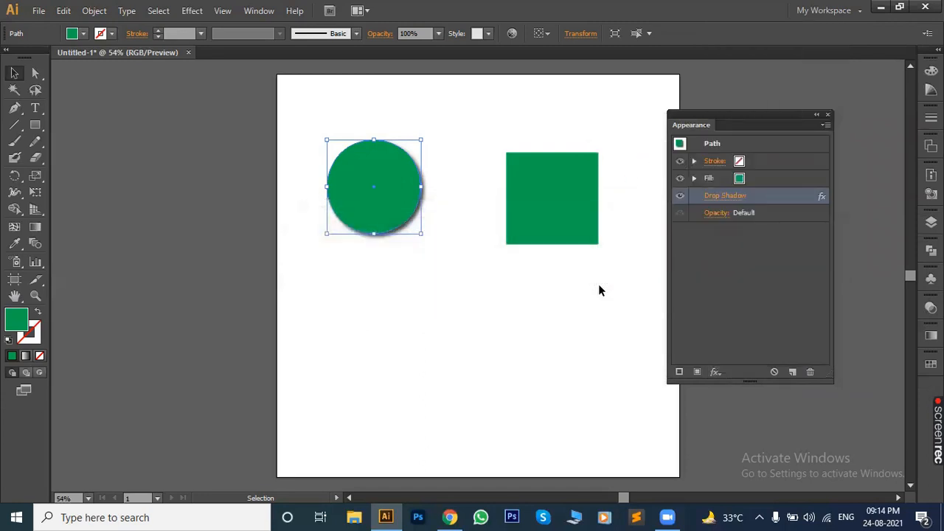
- Toggle the visibility of the circle's Drop Shadow effect off and on, and close the Appearance panel
{"action": "left_click", "coordinate": [681, 195]}
{"action": "left_click", "coordinate": [680, 195]}
{"action": "left_click", "coordinate": [828, 113]}
- Move the green square slightly up and to the right on the artboard
{"action": "left_click", "coordinate": [582, 216]}
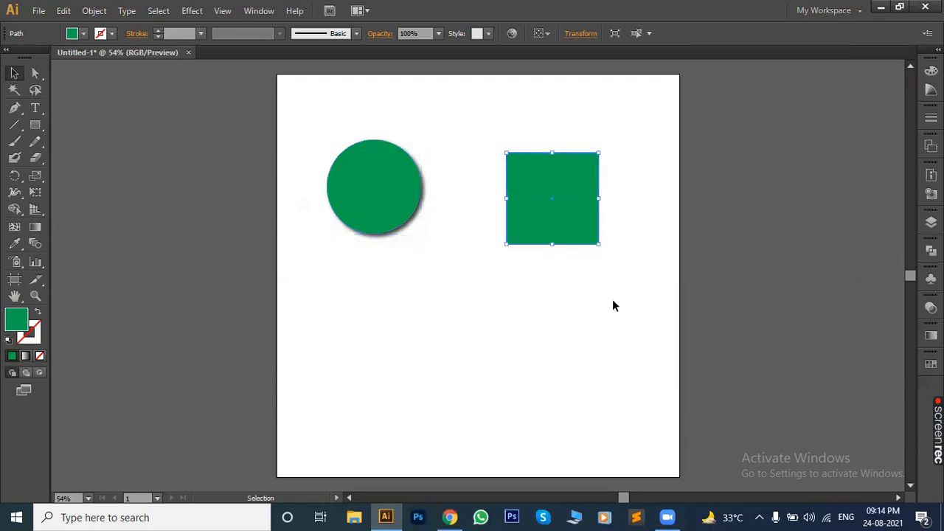
{"action": "left_click_drag", "start_coordinate": [583, 227], "coordinate": [596, 212]}
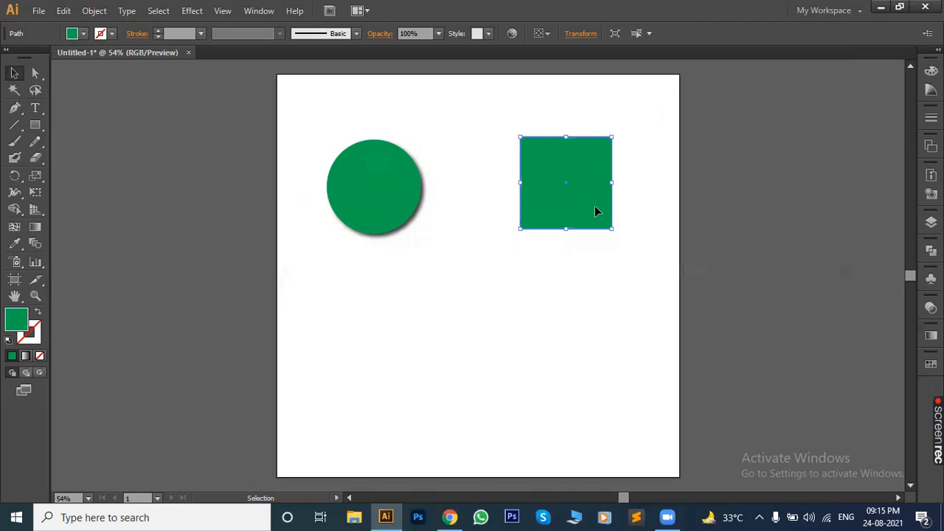
- Preview an Inner Glow effect on the green square with the glow starting from the Center
{"action": "left_click", "coordinate": [203, 13]}
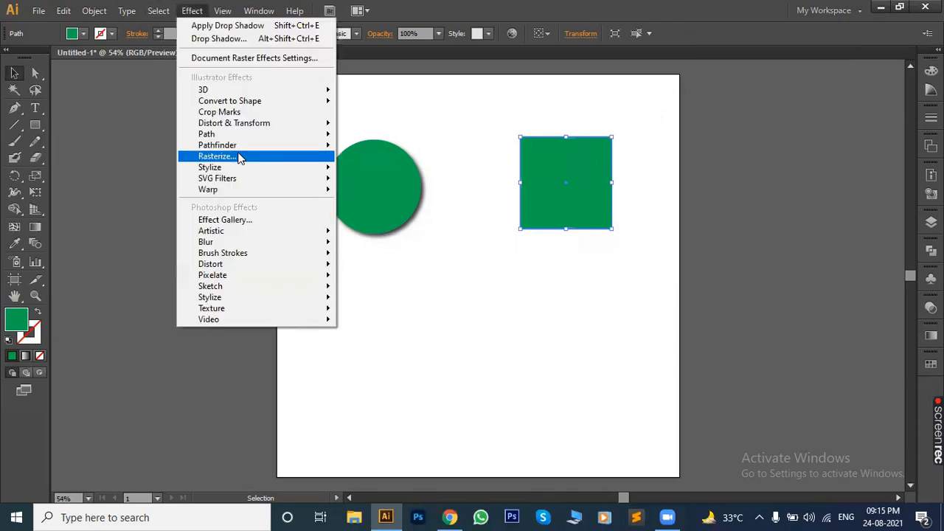
{"action": "mouse_move", "coordinate": [310, 167]}
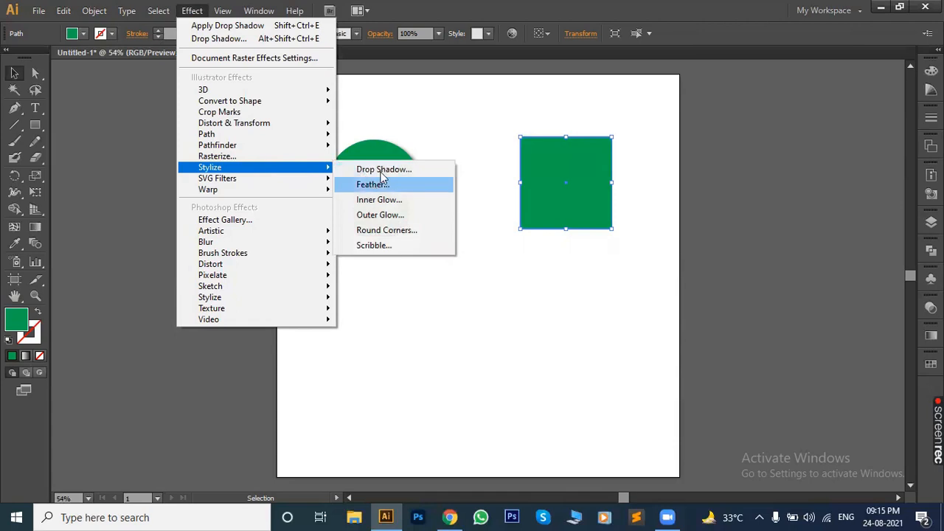
{"action": "left_click", "coordinate": [391, 201]}
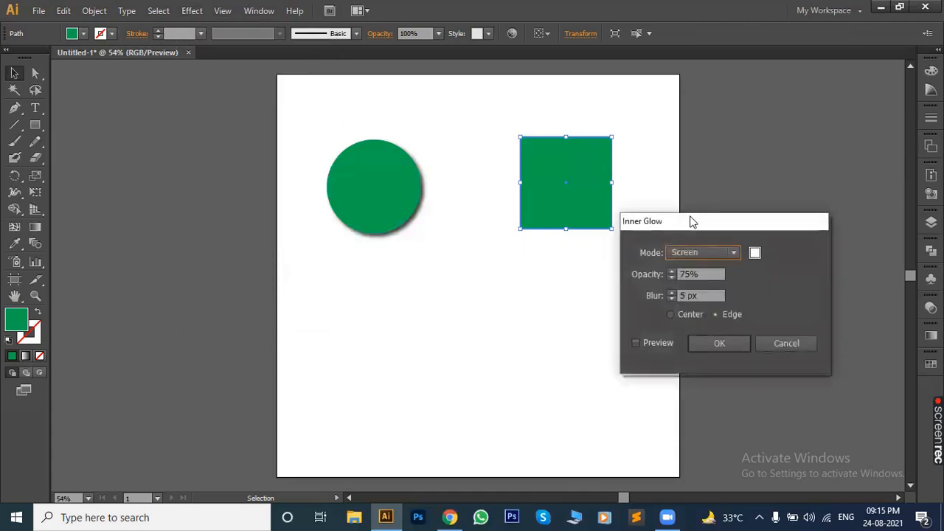
{"action": "left_click_drag", "start_coordinate": [692, 222], "coordinate": [792, 191]}
{"action": "left_click", "coordinate": [735, 311]}
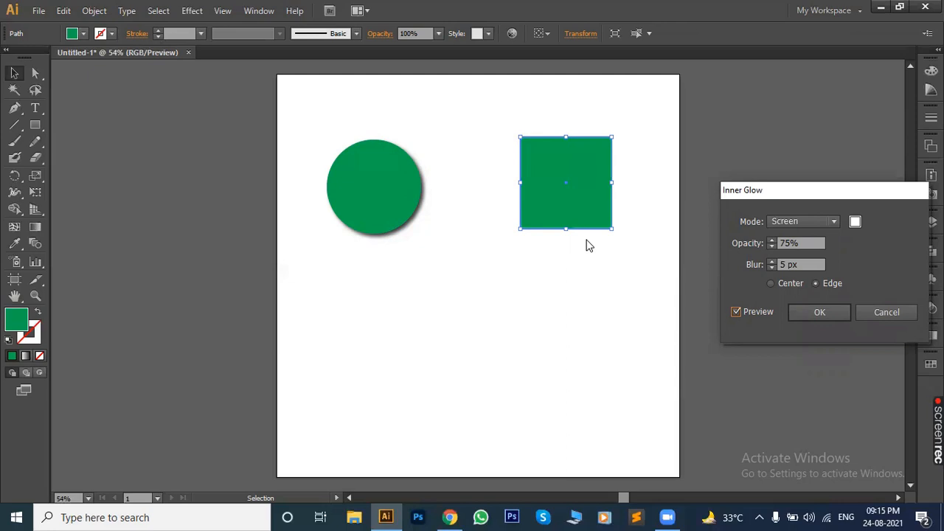
{"action": "left_click", "coordinate": [781, 283]}
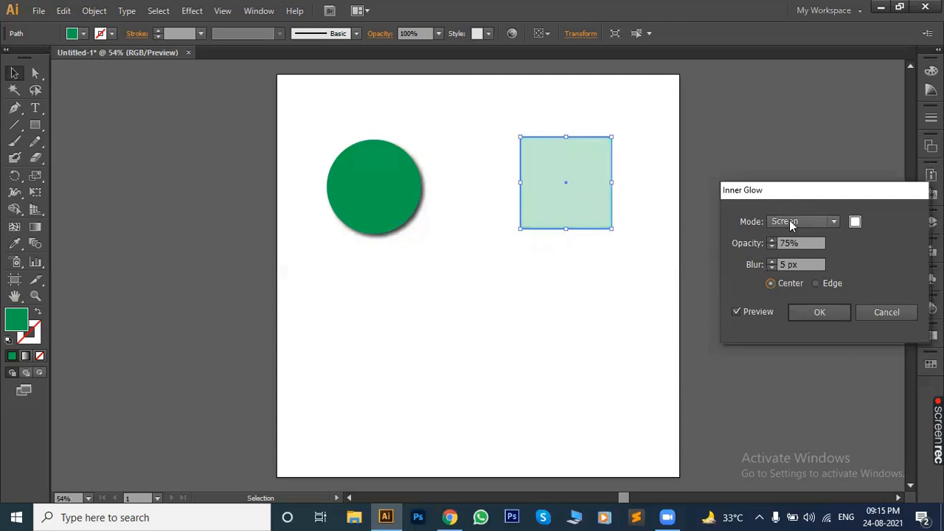
- Set the square's inner glow mode to Multiply and its glow color to yellow
{"action": "left_click", "coordinate": [793, 221]}
{"action": "left_click", "coordinate": [790, 255]}
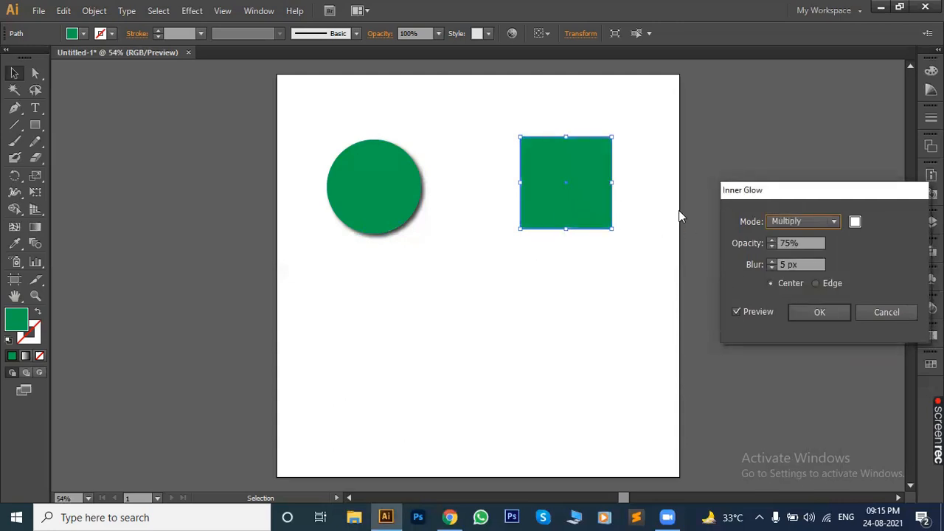
{"action": "left_click", "coordinate": [855, 222]}
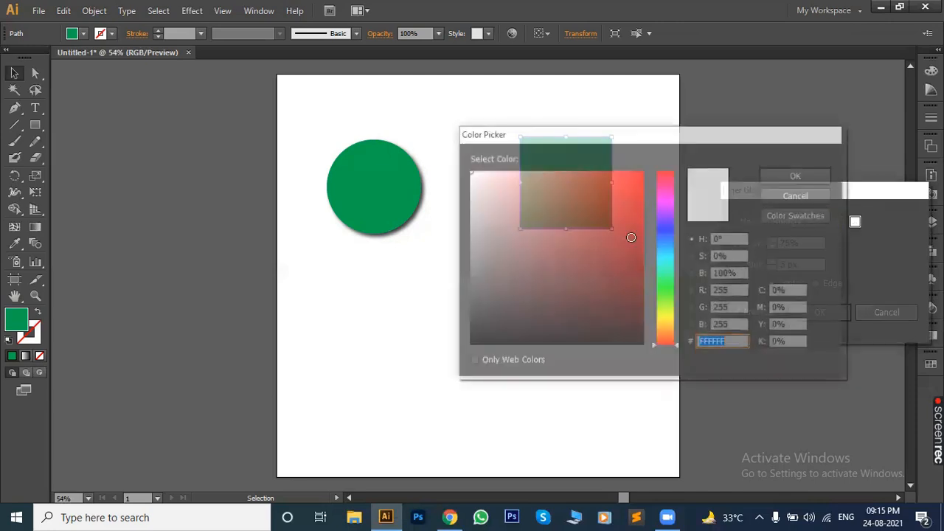
{"action": "left_click_drag", "start_coordinate": [668, 317], "coordinate": [662, 314]}
{"action": "left_click", "coordinate": [625, 188]}
{"action": "left_click", "coordinate": [797, 175]}
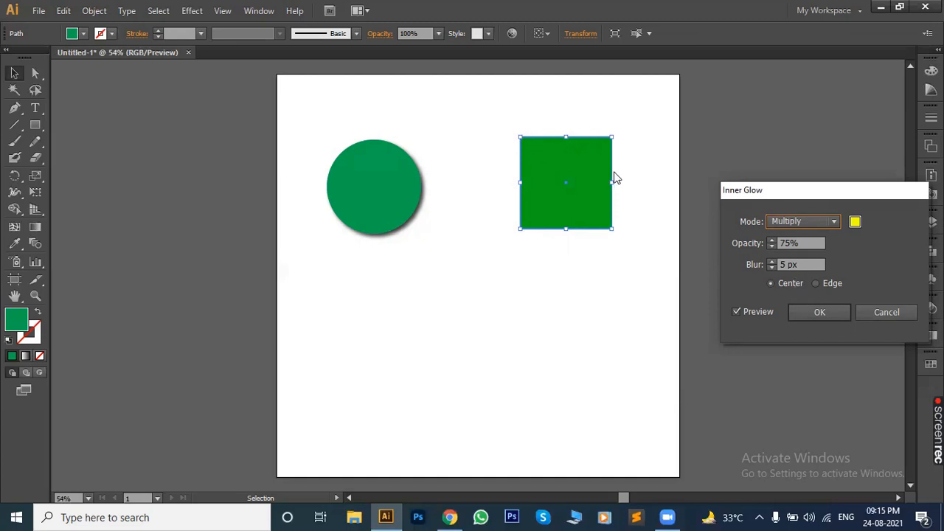
- Switch the glow origin to Edge, cancel the Inner Glow effect and reselect the green square
{"action": "left_click", "coordinate": [817, 283]}
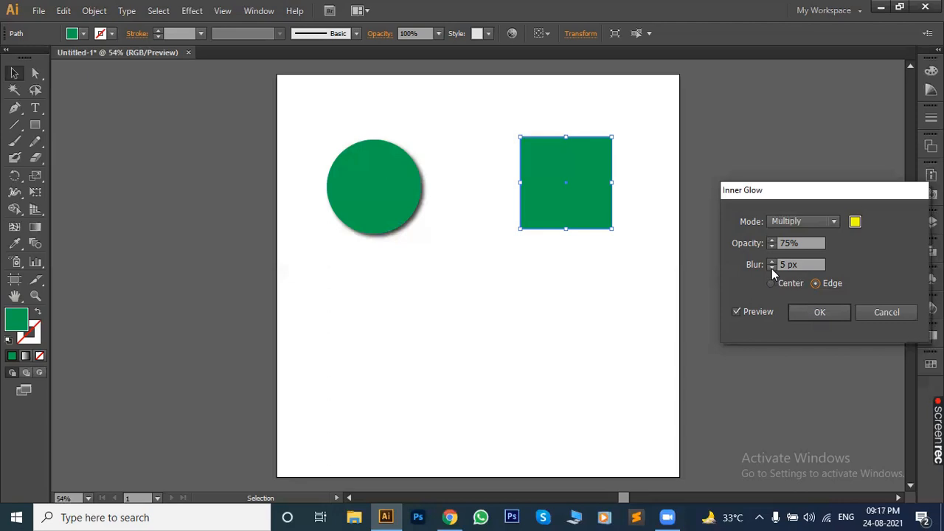
{"action": "left_click", "coordinate": [885, 312]}
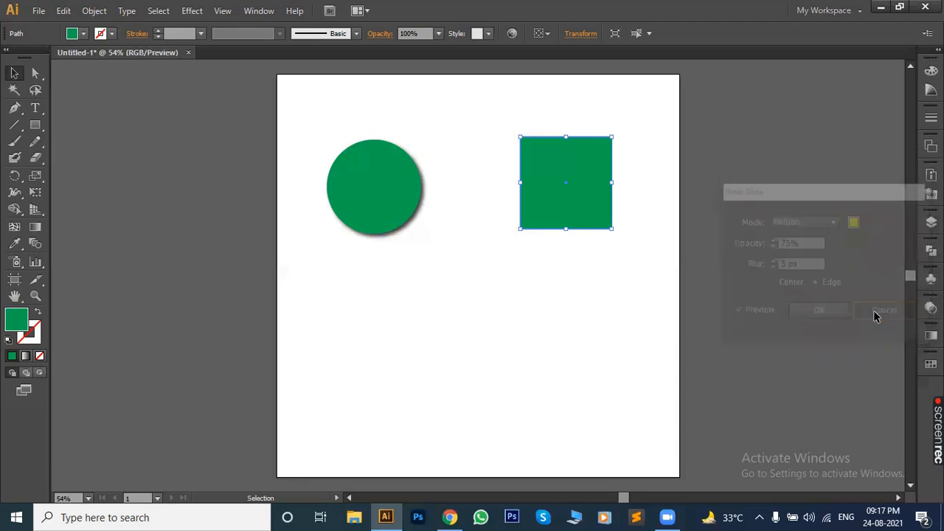
{"action": "left_click", "coordinate": [470, 325]}
{"action": "left_click_drag", "start_coordinate": [515, 99], "coordinate": [613, 228]}
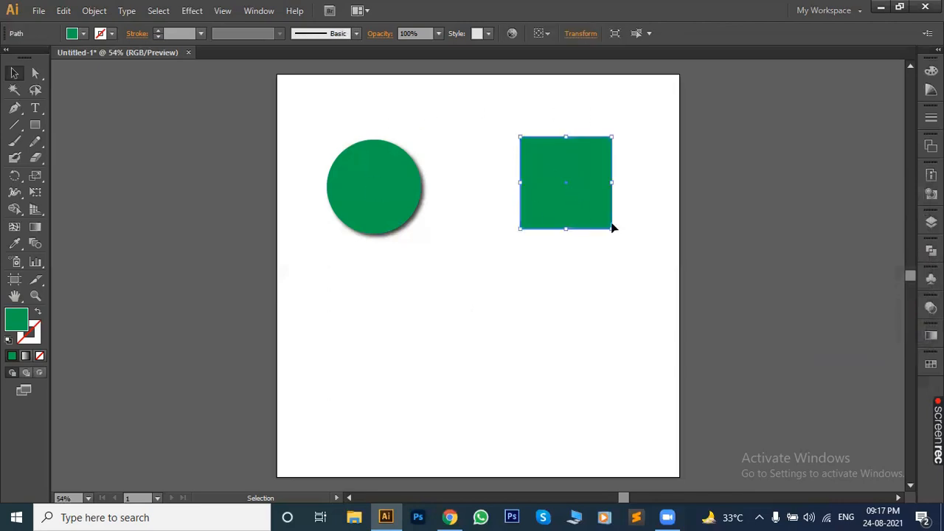
- Deselect the square and open the Appearance panel
{"action": "left_click", "coordinate": [552, 361]}
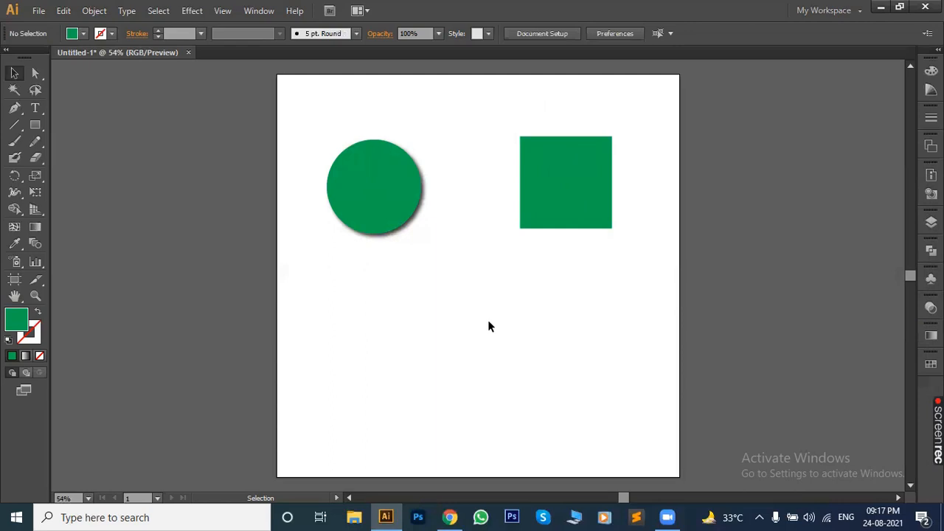
{"action": "left_click", "coordinate": [375, 199]}
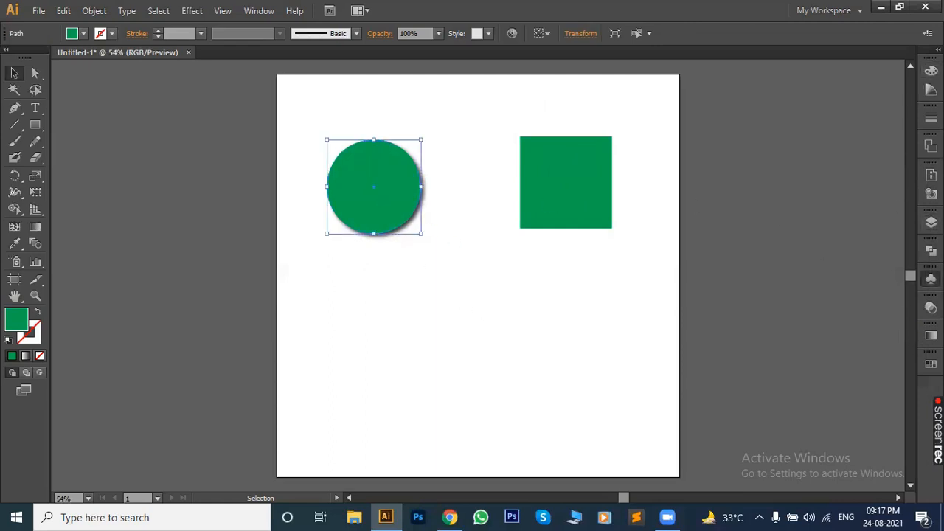
{"action": "left_click", "coordinate": [931, 279]}
{"action": "left_click", "coordinate": [840, 131]}
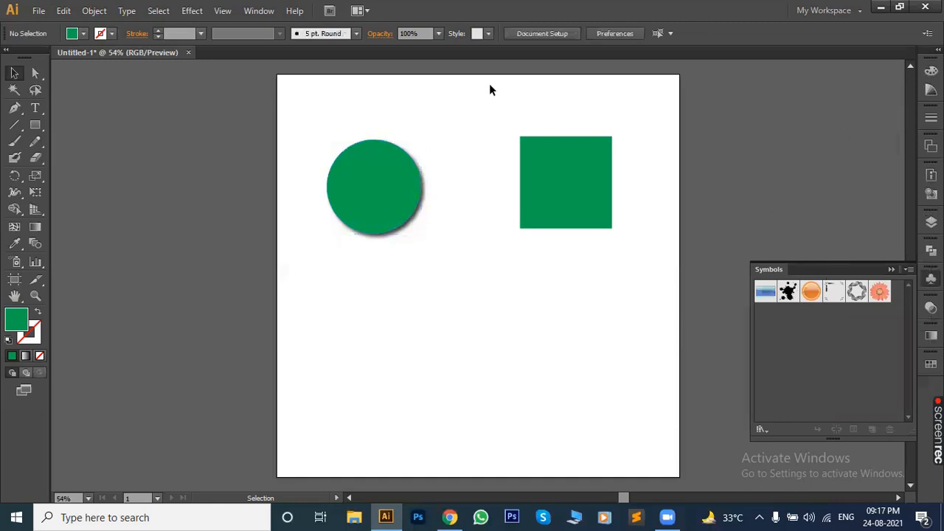
{"action": "left_click", "coordinate": [251, 11]}
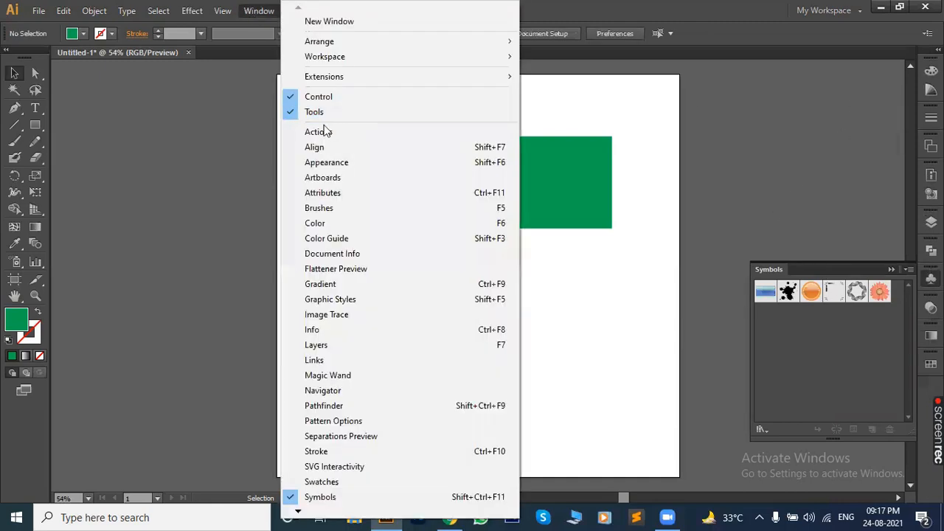
{"action": "left_click", "coordinate": [337, 164]}
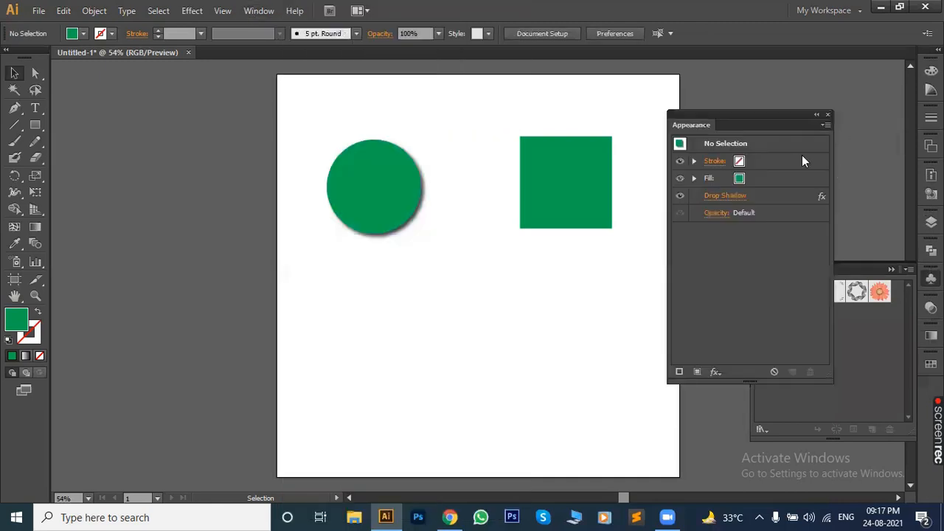
- Select the green circle, hide its Drop Shadow effect and deselect it
{"action": "left_click", "coordinate": [680, 195]}
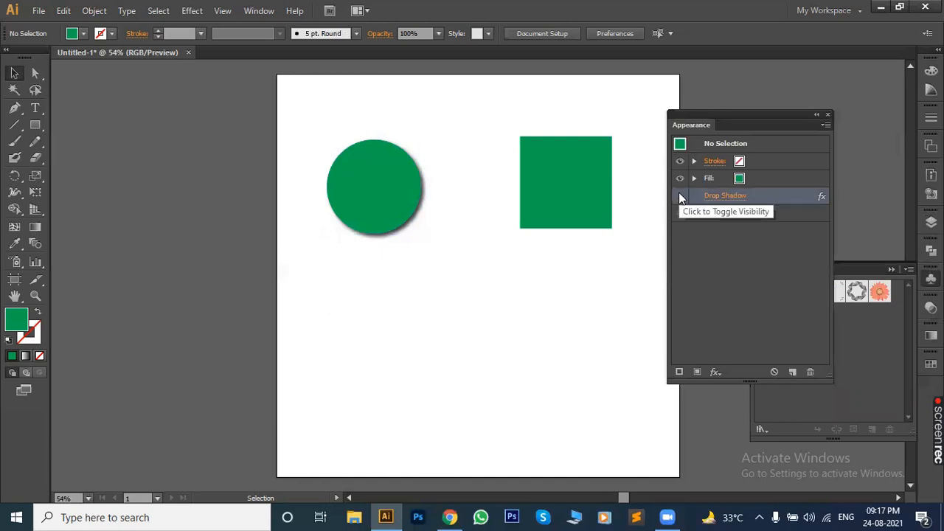
{"action": "left_click", "coordinate": [377, 197]}
{"action": "left_click", "coordinate": [680, 195]}
{"action": "left_click", "coordinate": [357, 317]}
- Move the green circle down and to the right, towards the center of the artboard
{"action": "left_click", "coordinate": [383, 214]}
{"action": "left_click_drag", "start_coordinate": [383, 214], "coordinate": [460, 314]}
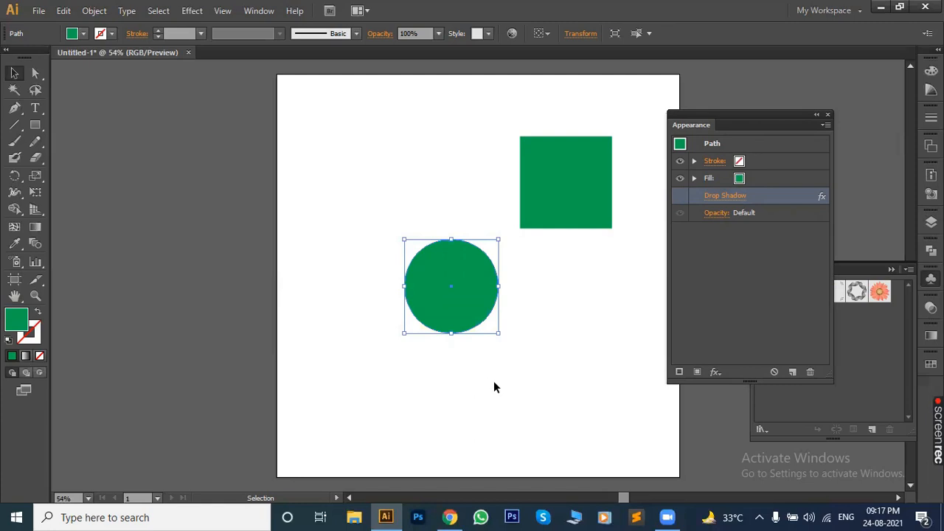
{"action": "mouse_move", "coordinate": [478, 283]}
{"action": "left_mouse_down"}
{"action": "mouse_move", "coordinate": [484, 276]}
{"action": "mouse_move", "coordinate": [494, 287]}
{"action": "left_mouse_up"}
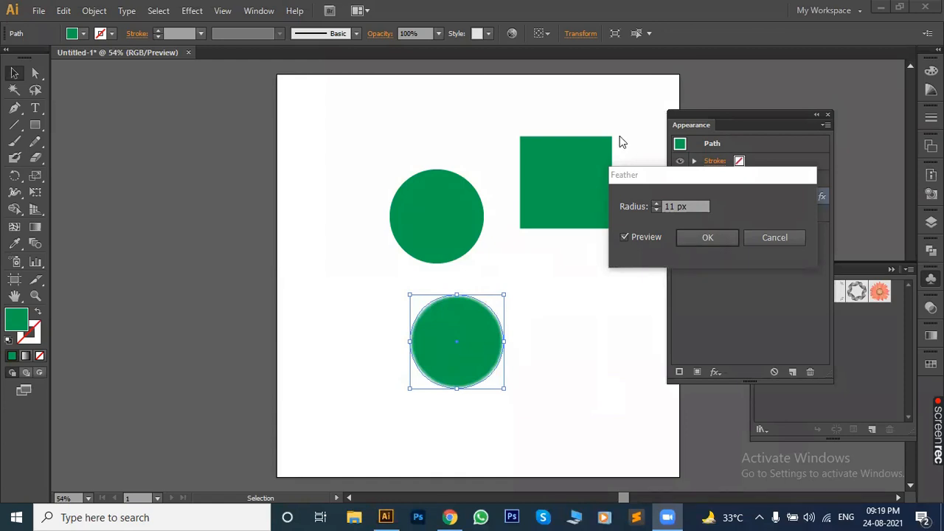
- Apply a Feather effect with a 73 px radius to the lower green circle
{"action": "left_click_drag", "start_coordinate": [668, 179], "coordinate": [668, 258]}
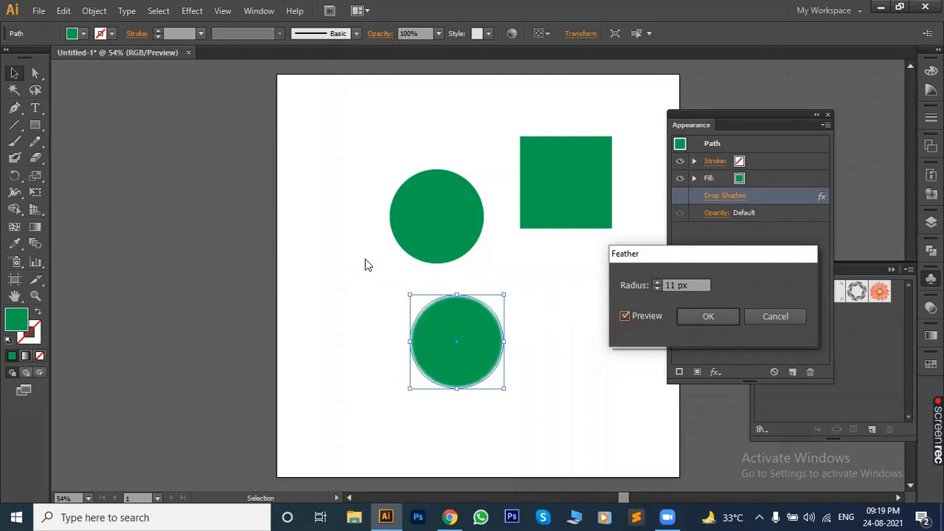
{"action": "left_click", "coordinate": [693, 285]}
{"action": "key", "text": "Up"}
{"action": "key", "text": "Up"}
{"action": "key", "text": "Up"}
{"action": "key", "text": "Up"}
{"action": "key", "text": "Up"}
{"action": "key", "text": "Up"}
{"action": "key", "text": "Up"}
{"action": "key", "text": "Up"}
{"action": "key", "text": "Up"}
{"action": "key", "text": "Up"}
{"action": "key", "text": "Up"}
{"action": "key", "text": "Up"}
{"action": "key", "text": "Up"}
{"action": "key", "text": "Up"}
{"action": "key", "text": "Up"}
{"action": "key", "text": "Up"}
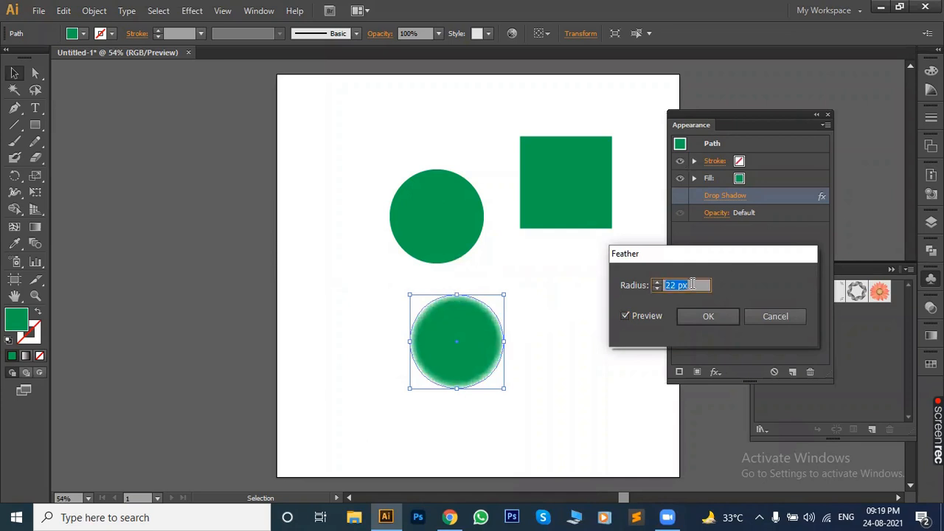
{"action": "key", "text": "Up"}
{"action": "key", "text": "Up"}
{"action": "key", "text": "Up"}
{"action": "key", "text": "Up"}
{"action": "key", "text": "Up"}
{"action": "key", "text": "Up"}
{"action": "key", "text": "Up"}
{"action": "key", "text": "Up"}
{"action": "key", "text": "Up"}
{"action": "key", "text": "Up"}
{"action": "key", "text": "Up"}
{"action": "key", "text": "Up"}
{"action": "key", "text": "Up"}
{"action": "key", "text": "Up"}
{"action": "key", "text": "Up"}
{"action": "key", "text": "Up"}
{"action": "key", "text": "Up"}
{"action": "key", "text": "Up"}
{"action": "key", "text": "Up"}
{"action": "key", "text": "Up"}
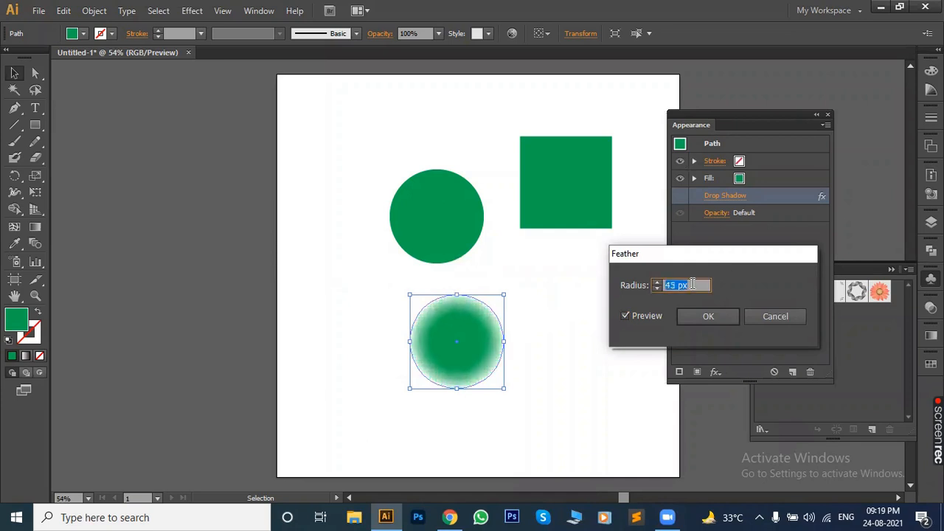
{"action": "key", "text": "Up"}
{"action": "key", "text": "Up"}
{"action": "key", "text": "Up"}
{"action": "key", "text": "Up"}
{"action": "key", "text": "Up"}
{"action": "key", "text": "Up"}
{"action": "key", "text": "Up"}
{"action": "key", "text": "Up"}
{"action": "key", "text": "Up"}
{"action": "key", "text": "Up"}
{"action": "key", "text": "Up"}
{"action": "key", "text": "Up"}
{"action": "key", "text": "Up"}
{"action": "key", "text": "Up"}
{"action": "key", "text": "Up"}
{"action": "key", "text": "Up"}
{"action": "key", "text": "Up"}
{"action": "key", "text": "Up"}
{"action": "key", "text": "Up"}
{"action": "key", "text": "Up"}
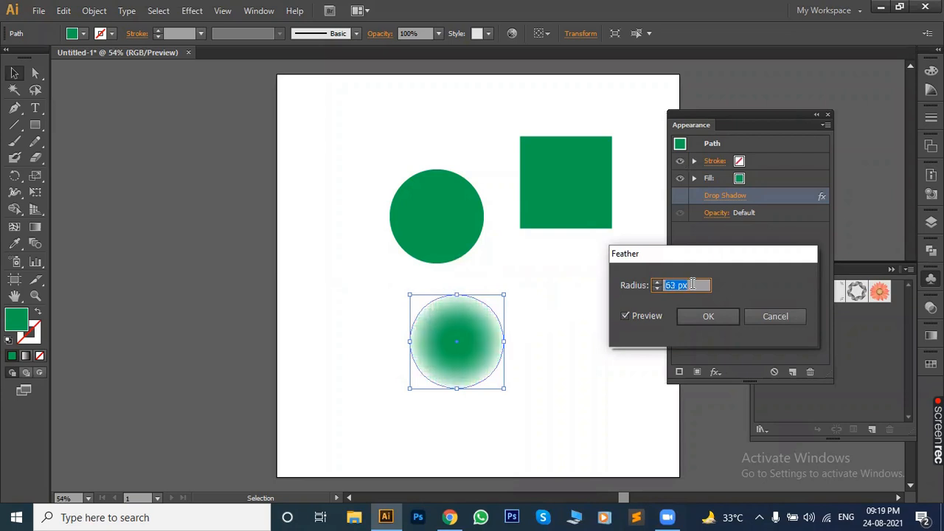
{"action": "key", "text": "Up"}
{"action": "key", "text": "Up"}
{"action": "key", "text": "Up"}
{"action": "key", "text": "Up"}
{"action": "key", "text": "Up"}
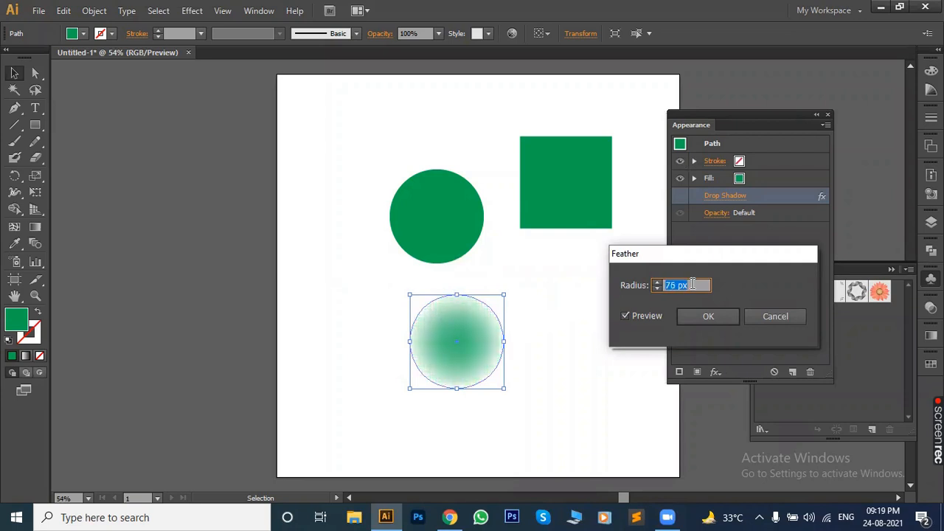
{"action": "key", "text": "Down"}
{"action": "key", "text": "Down"}
{"action": "key", "text": "Down"}
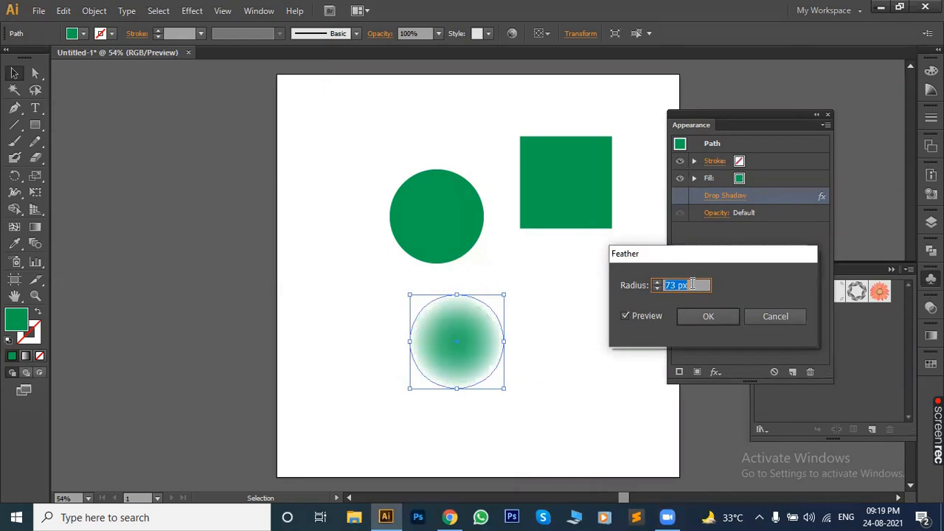
{"action": "left_click", "coordinate": [709, 319]}
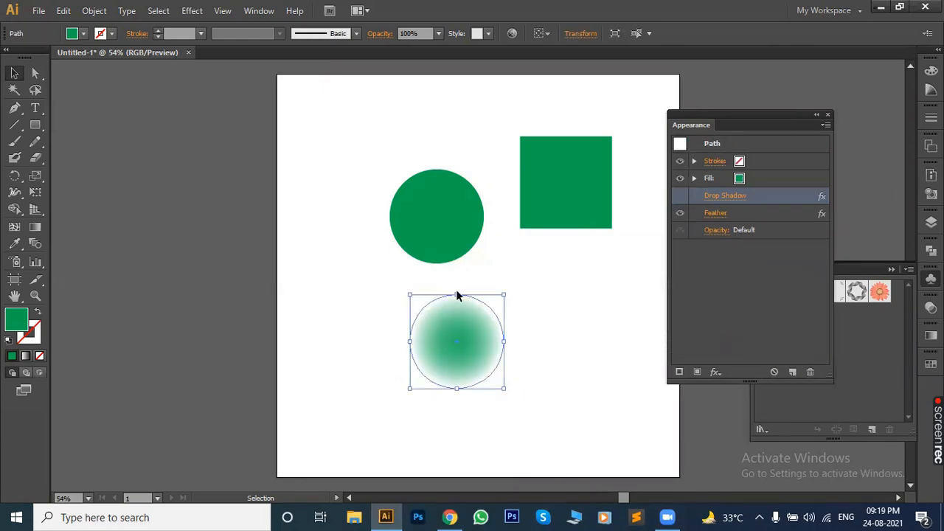
- Squash the feathered circle vertically into a thin, flat ellipse of the same width
{"action": "left_click_drag", "start_coordinate": [456, 295], "coordinate": [458, 338]}
{"action": "left_click", "coordinate": [447, 349]}
{"action": "left_click", "coordinate": [453, 341]}
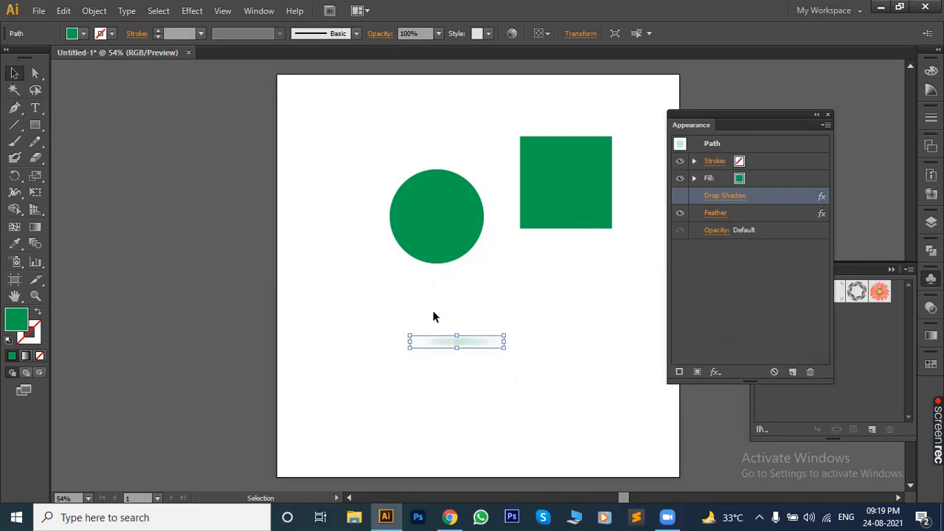
- Place the feathered ellipse directly beneath the upper circle as its shadow and exit isolation mode
{"action": "left_click", "coordinate": [487, 375]}
{"action": "left_click_drag", "start_coordinate": [446, 330], "coordinate": [429, 264]}
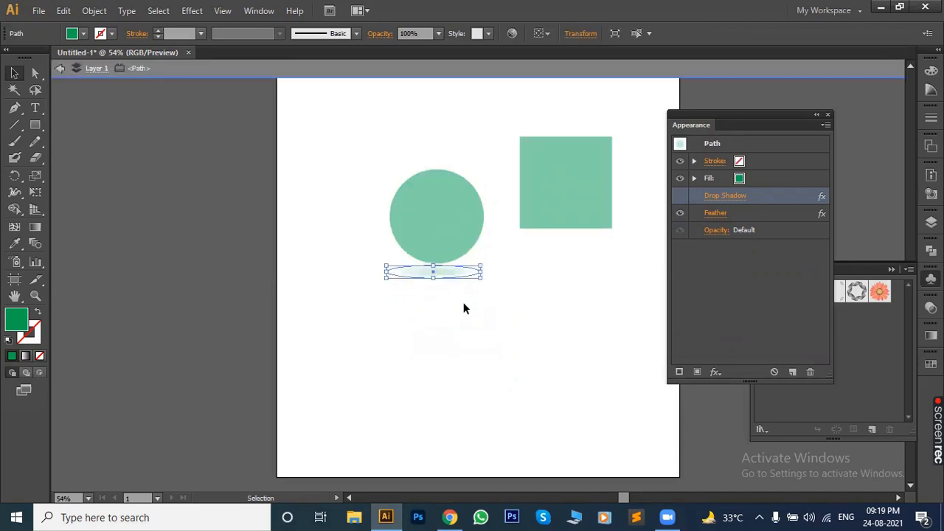
{"action": "double_click", "coordinate": [463, 308]}
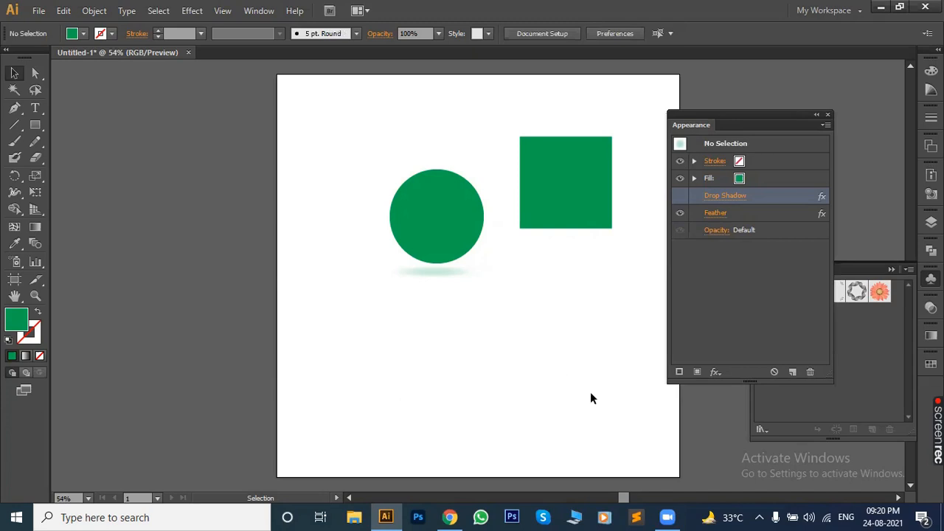
{"action": "left_click", "coordinate": [810, 517]}
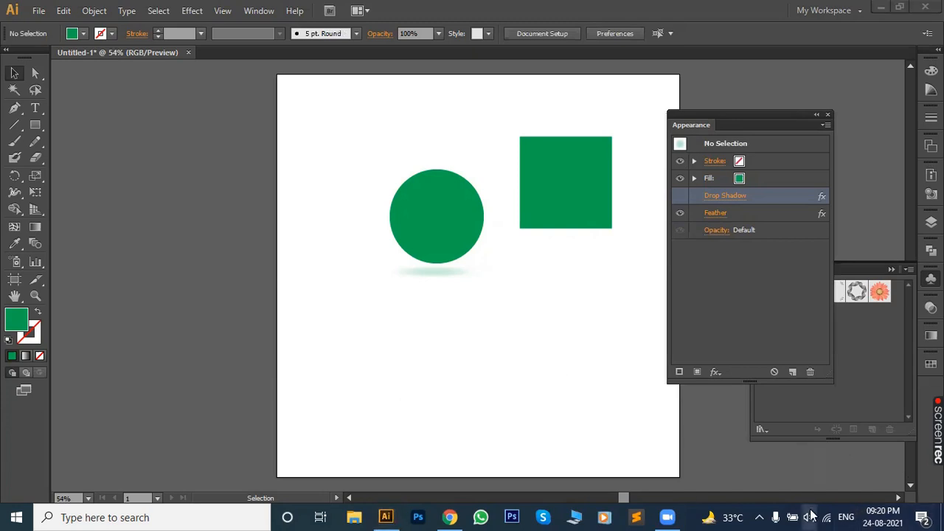
{"action": "left_click", "coordinate": [436, 354]}
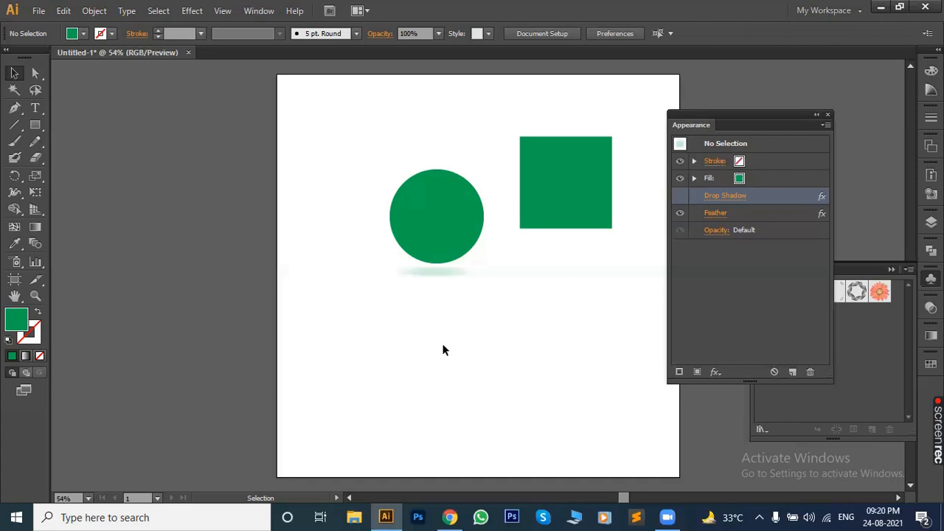
- Reposition the green square below and to the right of the circle, clear of its shadow, and keep it selected
{"action": "left_click_drag", "start_coordinate": [527, 203], "coordinate": [525, 333]}
{"action": "left_click", "coordinate": [525, 278]}
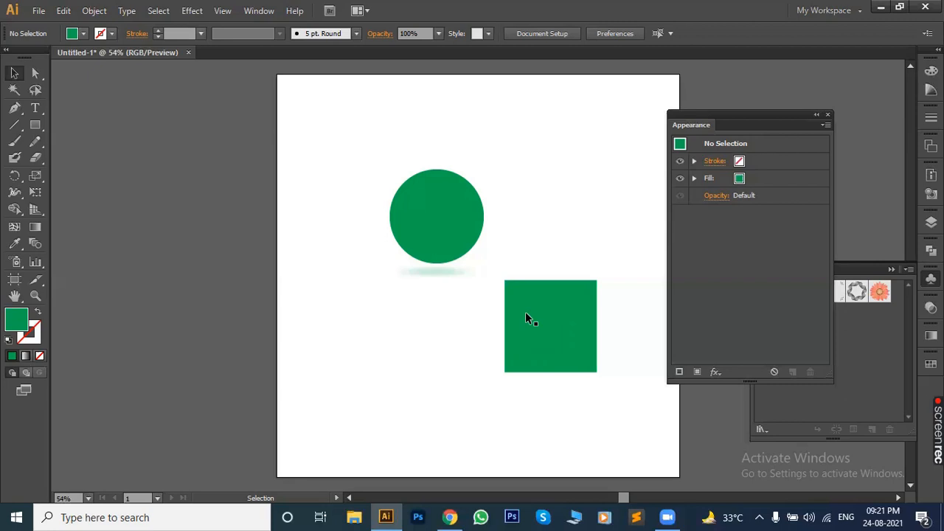
{"action": "left_click_drag", "start_coordinate": [535, 326], "coordinate": [490, 215]}
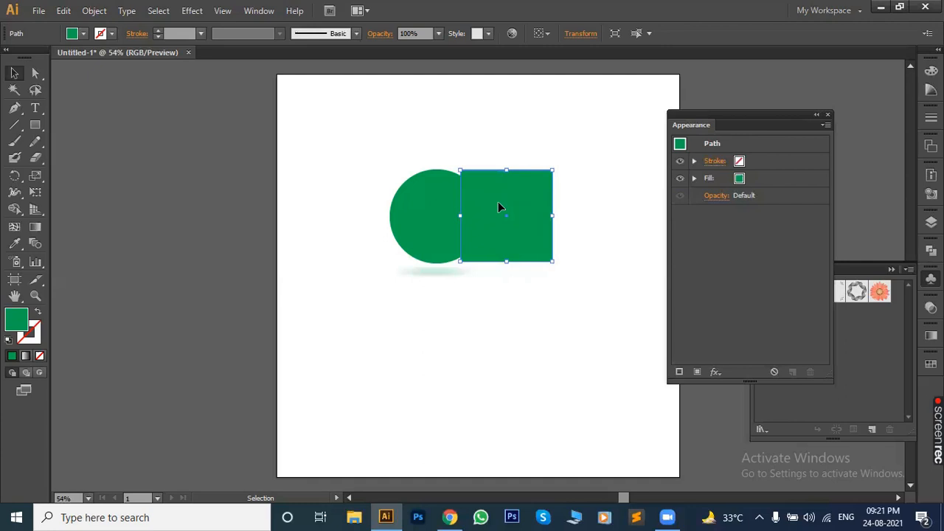
{"action": "left_click_drag", "start_coordinate": [498, 207], "coordinate": [539, 304]}
{"action": "left_click", "coordinate": [566, 195]}
{"action": "left_click", "coordinate": [544, 312]}
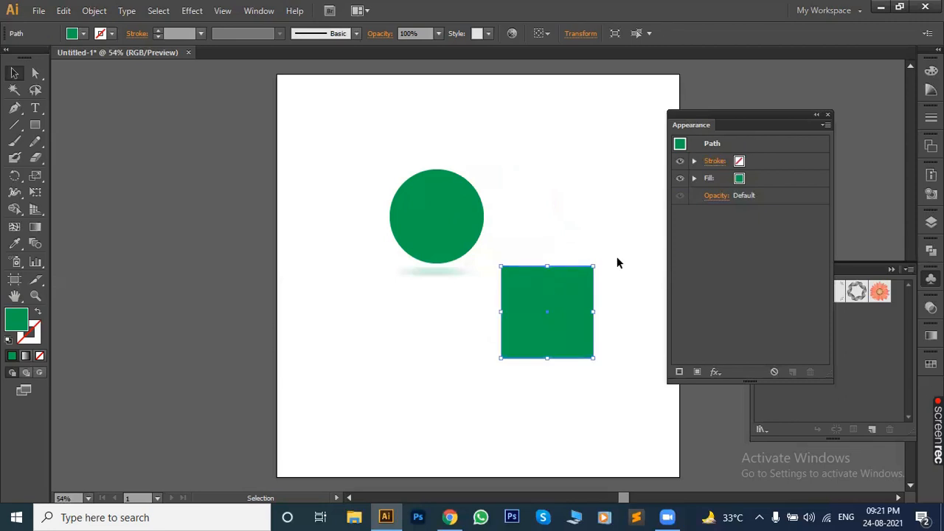
- Start an Outer Glow effect on the green square with the preview on, keeping the square uncovered
{"action": "left_click", "coordinate": [714, 372]}
{"action": "mouse_move", "coordinate": [741, 170]}
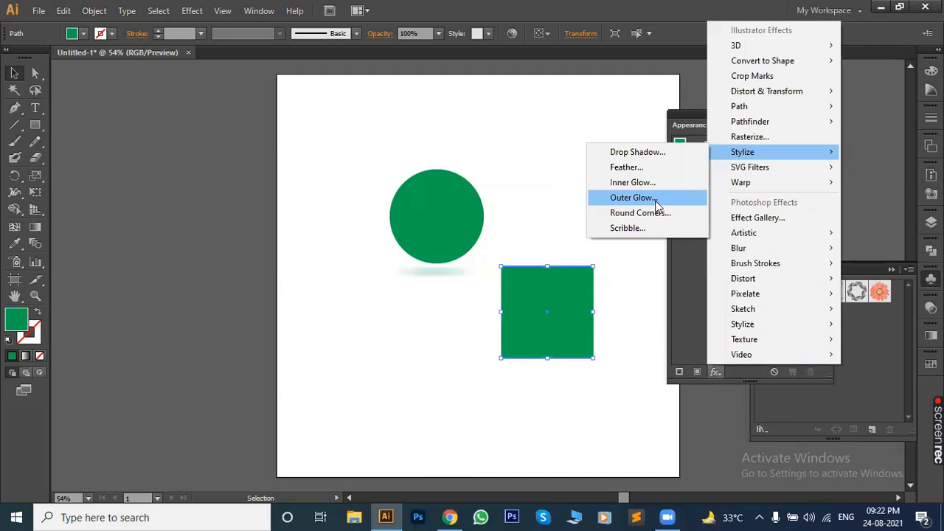
{"action": "left_click", "coordinate": [653, 199]}
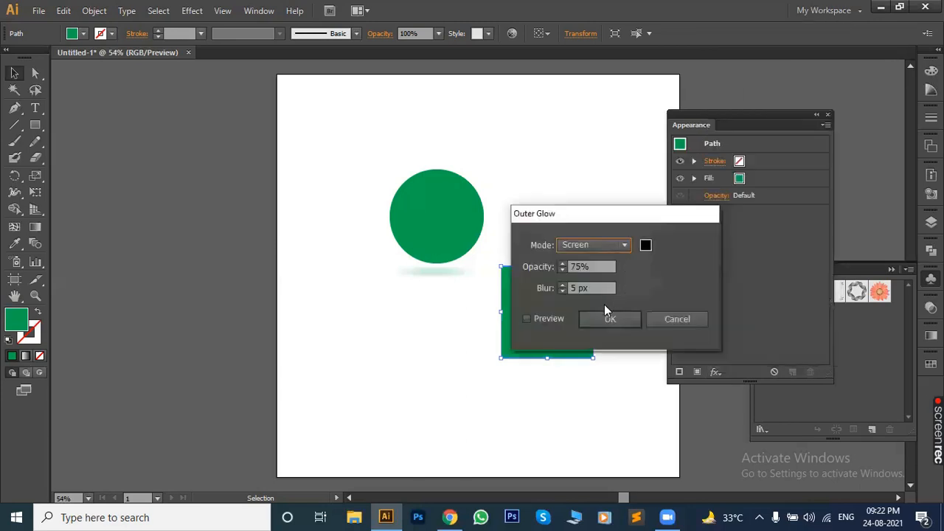
{"action": "left_click", "coordinate": [527, 319]}
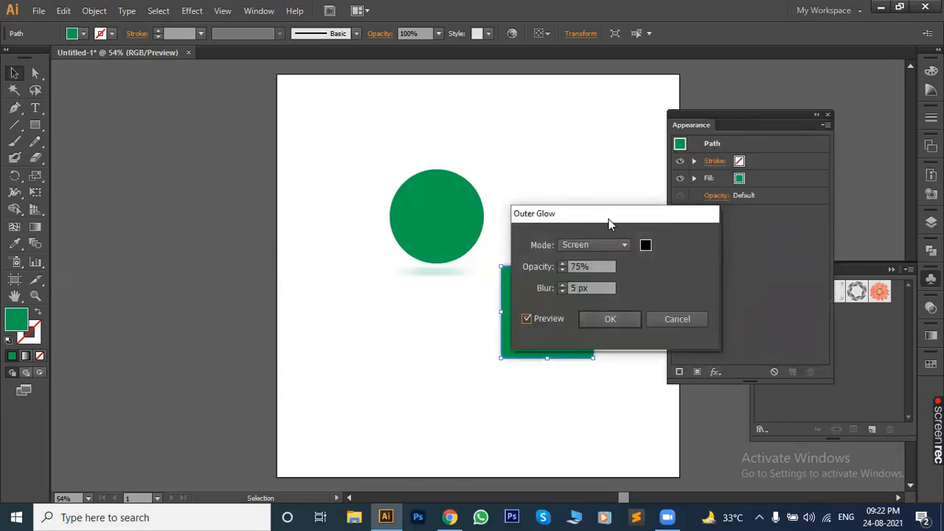
{"action": "left_click_drag", "start_coordinate": [608, 219], "coordinate": [747, 192]}
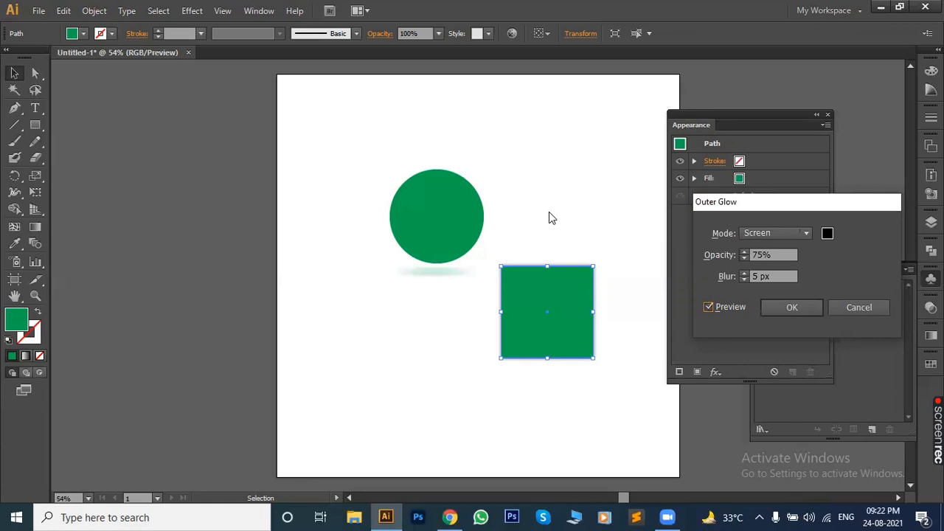
- Set the outer glow color to yellow-green CEFF00 and its blending mode to Multiply
{"action": "left_click", "coordinate": [827, 234]}
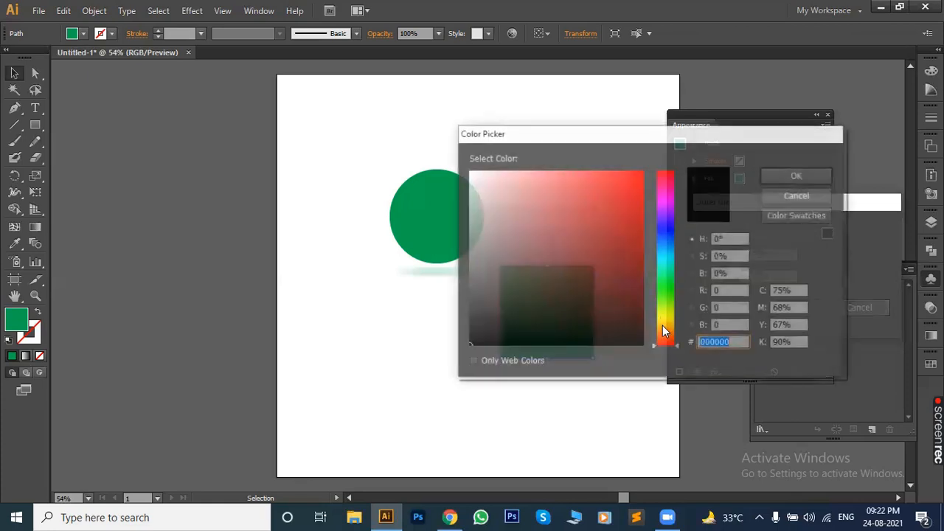
{"action": "left_click", "coordinate": [661, 311]}
{"action": "left_click", "coordinate": [643, 171]}
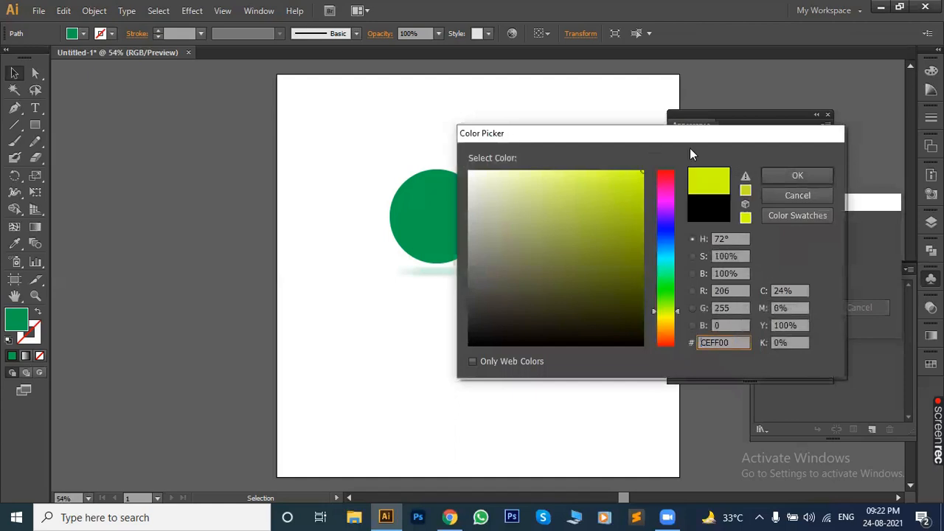
{"action": "left_click", "coordinate": [814, 175]}
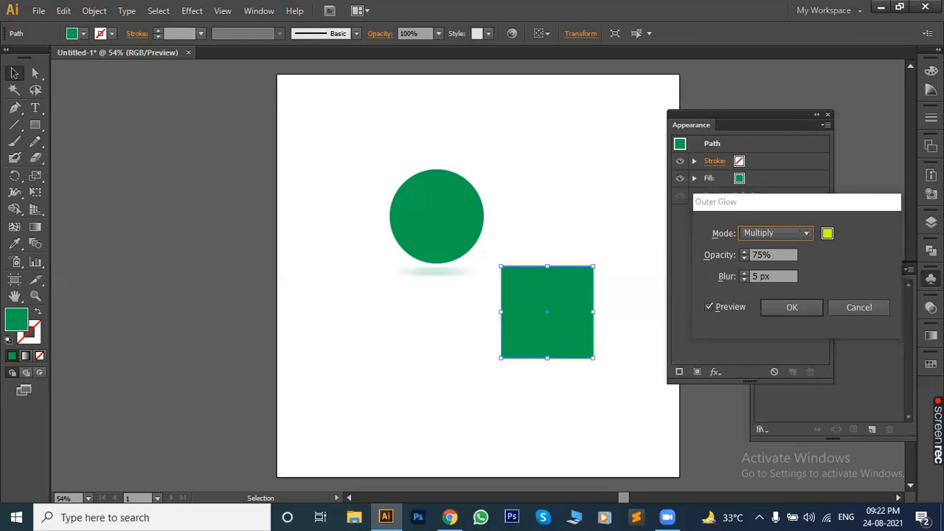
- Raise the outer glow's opacity to 100%
{"action": "left_click", "coordinate": [769, 274]}
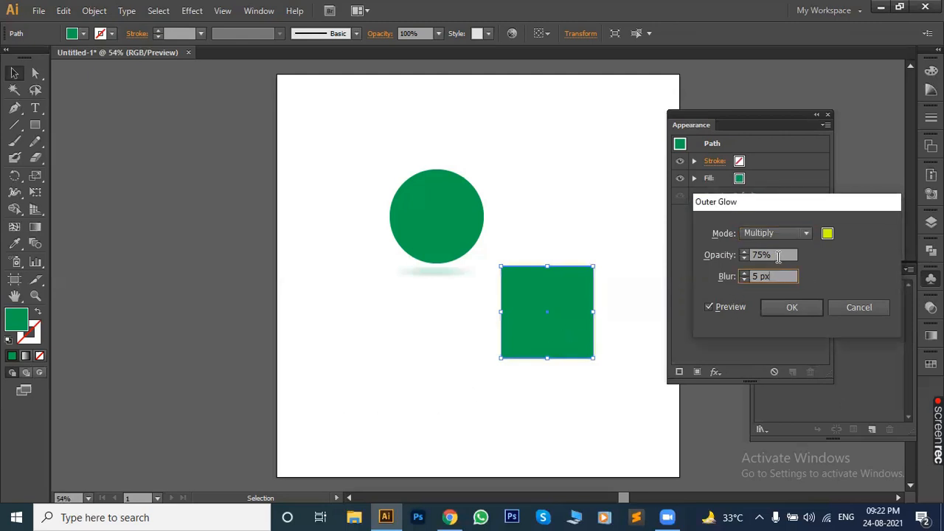
{"action": "left_click", "coordinate": [779, 255]}
{"action": "scroll", "coordinate": [778, 256], "scroll_direction": "up", "scroll_amount": 18}
{"action": "scroll", "coordinate": [778, 255], "scroll_direction": "up", "scroll_amount": 4}
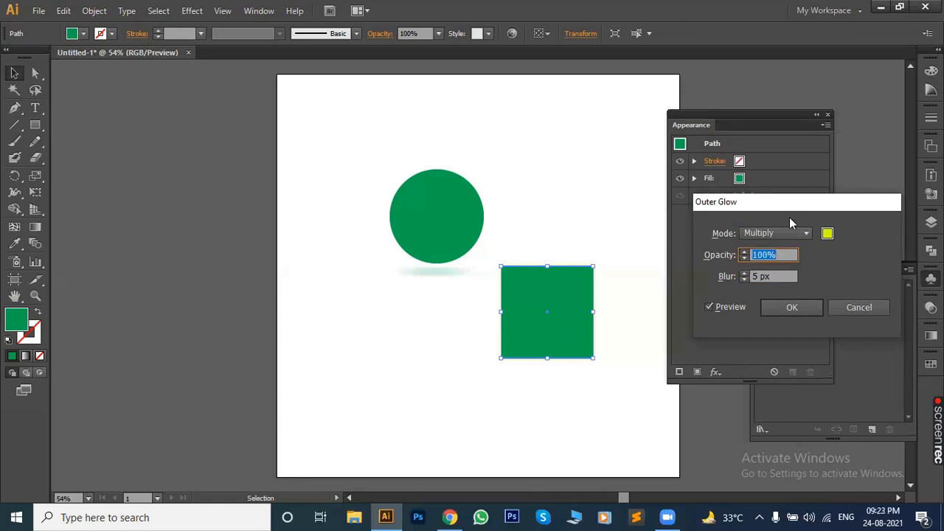
- Change the outer glow's blending mode to Normal, check the preview and open the glow color for editing
{"action": "left_click", "coordinate": [793, 231]}
{"action": "left_click", "coordinate": [775, 251]}
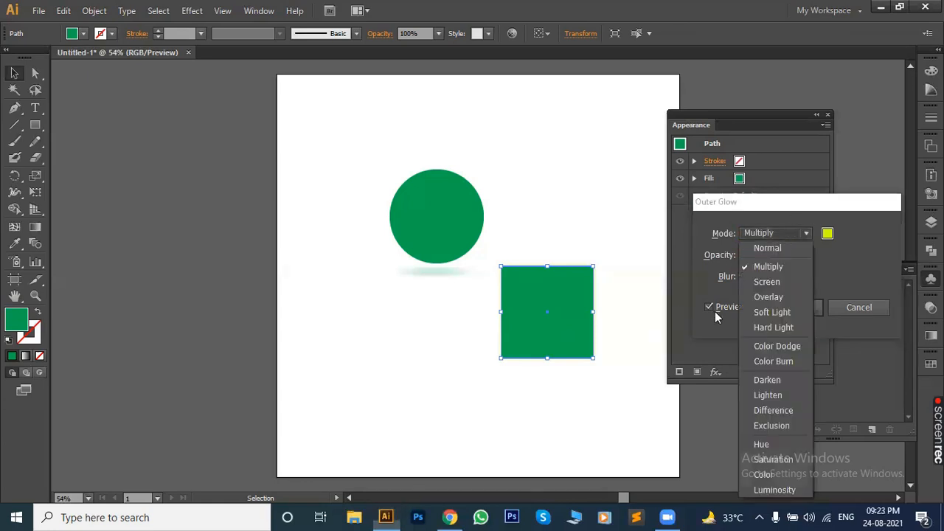
{"action": "left_click", "coordinate": [709, 308]}
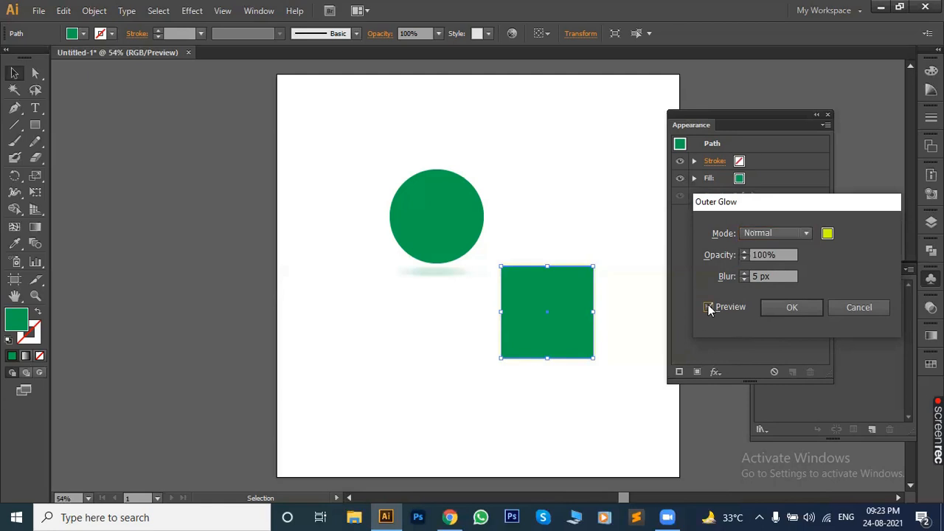
{"action": "left_click", "coordinate": [827, 234]}
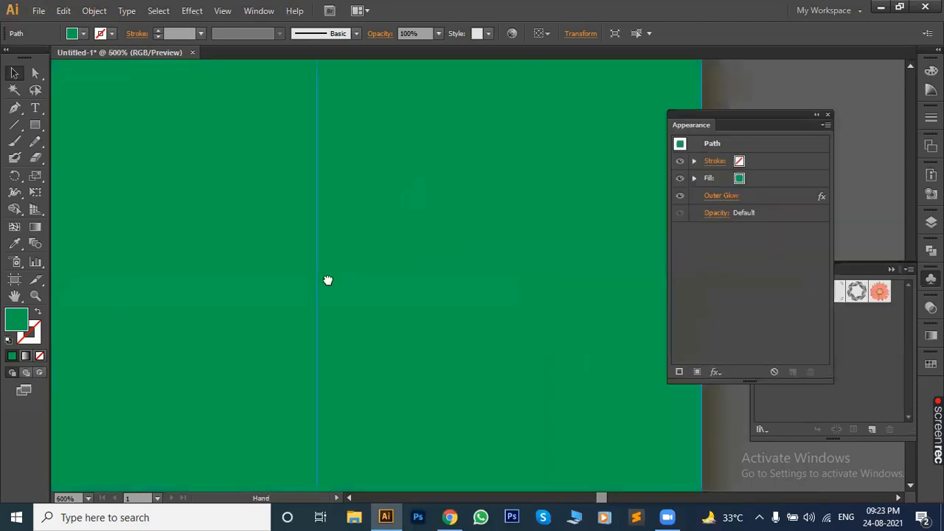
- Examine the outer glow along the green square's right edge up close and at full view
{"action": "left_click_drag", "start_coordinate": [328, 280], "coordinate": [234, 289]}
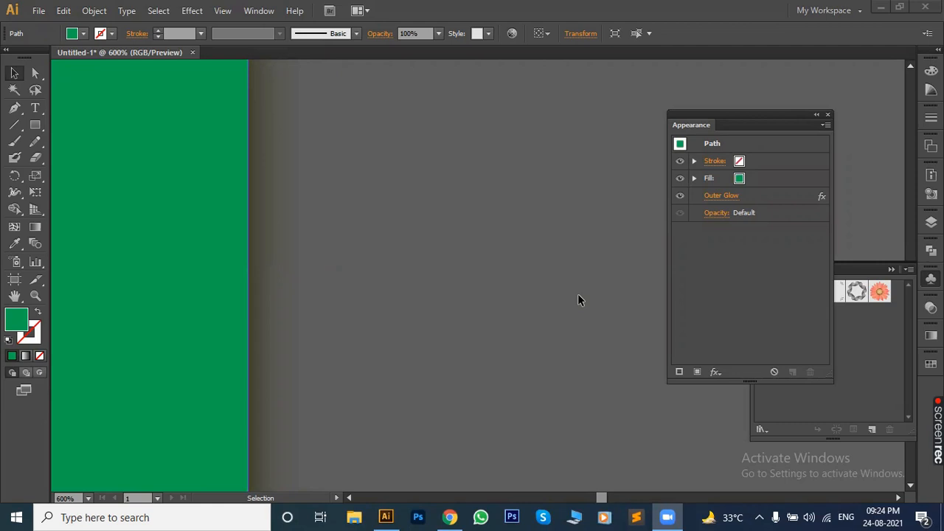
{"action": "left_click", "coordinate": [215, 170]}
{"action": "key", "text": "space"}
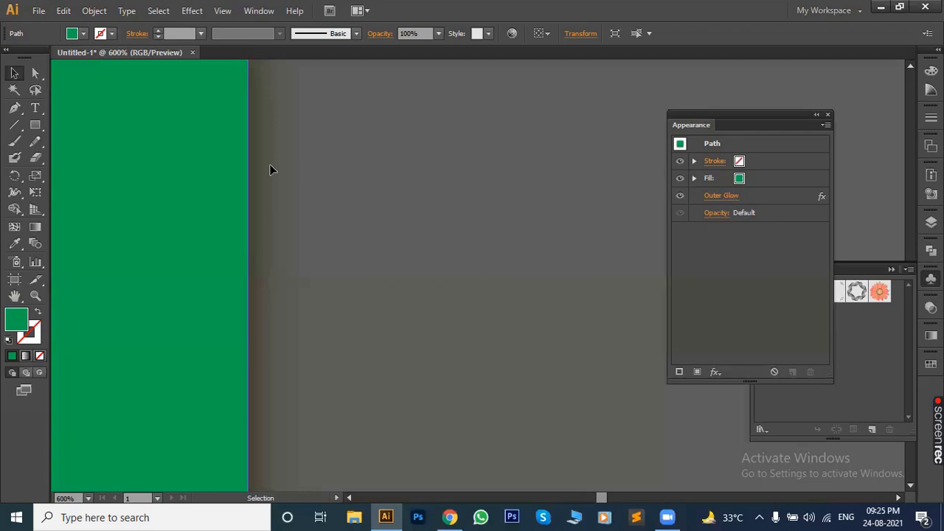
{"action": "key", "text": "ctrl+minus"}
{"action": "key", "text": "ctrl+minus"}
{"action": "key", "text": "ctrl+minus"}
{"action": "key", "text": "ctrl+minus"}
{"action": "key", "text": "ctrl+minus"}
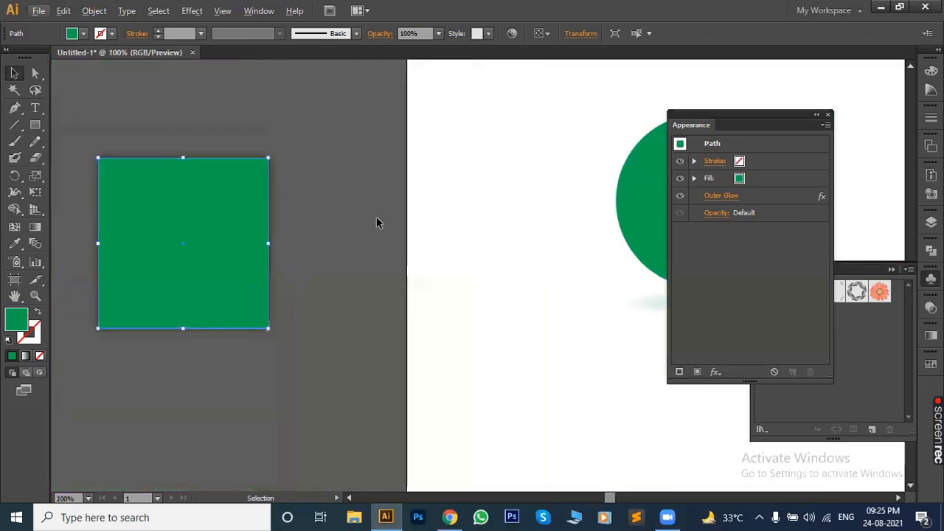
- Hide the green square's Outer Glow effect
{"action": "left_click_drag", "start_coordinate": [292, 254], "coordinate": [417, 262]}
{"action": "left_click_drag", "start_coordinate": [274, 283], "coordinate": [271, 261]}
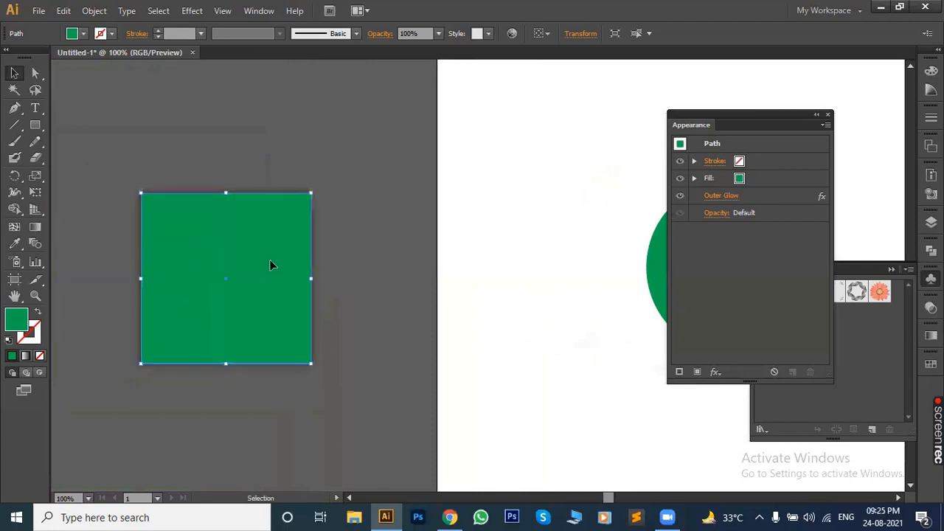
{"action": "left_click", "coordinate": [682, 195]}
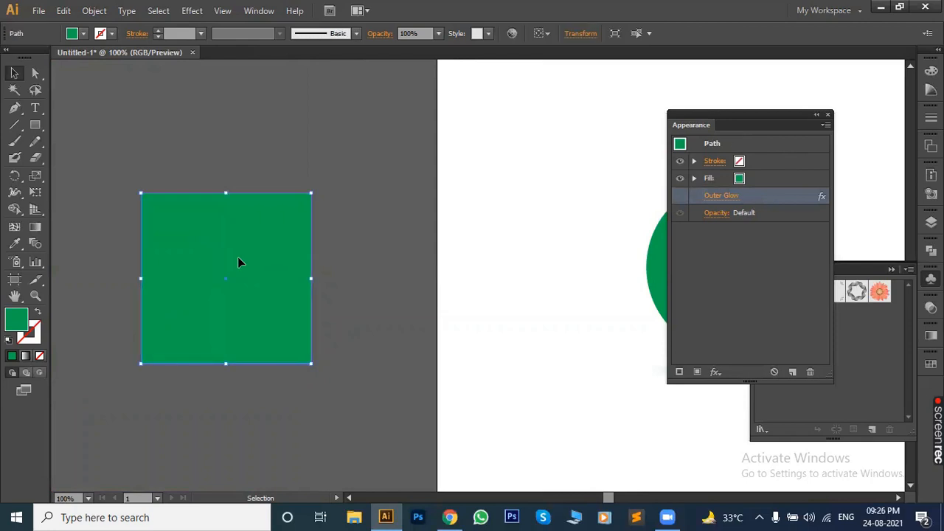
- Place a copy of the square behind it, shift the copy slightly upward and fill it with dark green C=90 M=30 Y=95 K=30
{"action": "scroll", "coordinate": [237, 257], "scroll_direction": "up", "scroll_amount": 2}
{"action": "left_click_drag", "start_coordinate": [242, 260], "coordinate": [398, 261]}
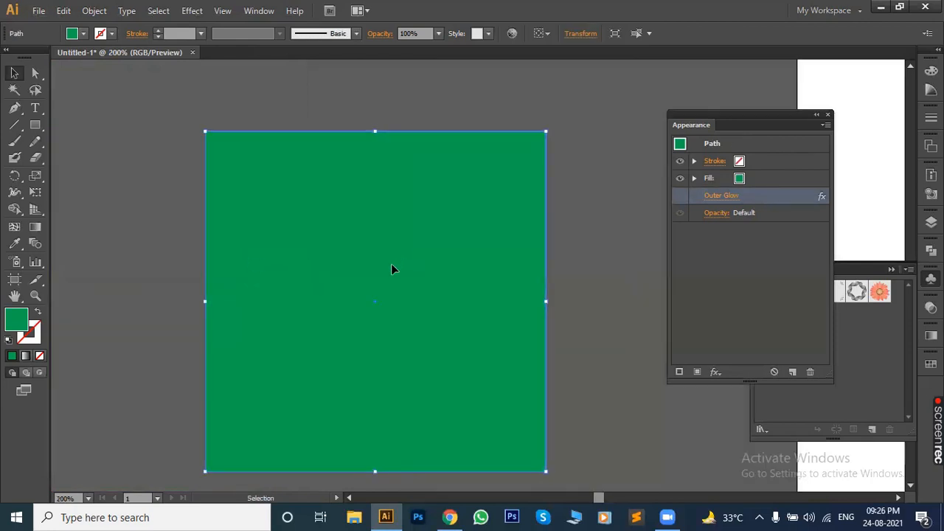
{"action": "key", "text": "ctrl"}
{"action": "key", "text": "shift"}
{"action": "key", "text": "shift+Up"}
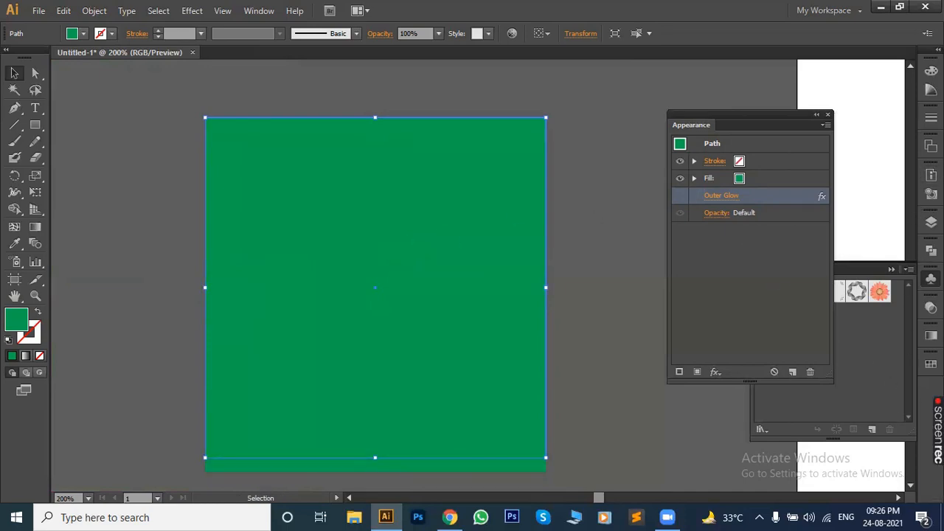
{"action": "left_click", "coordinate": [931, 364]}
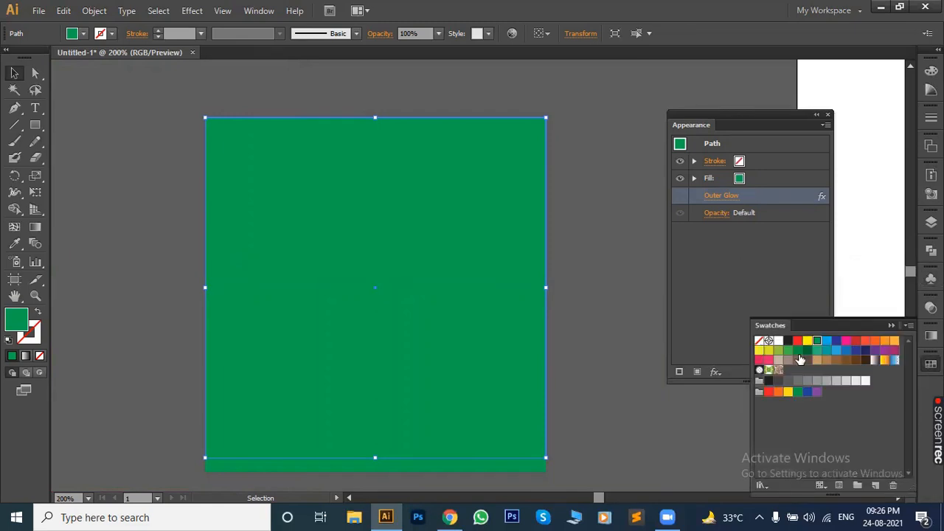
{"action": "left_click", "coordinate": [807, 352]}
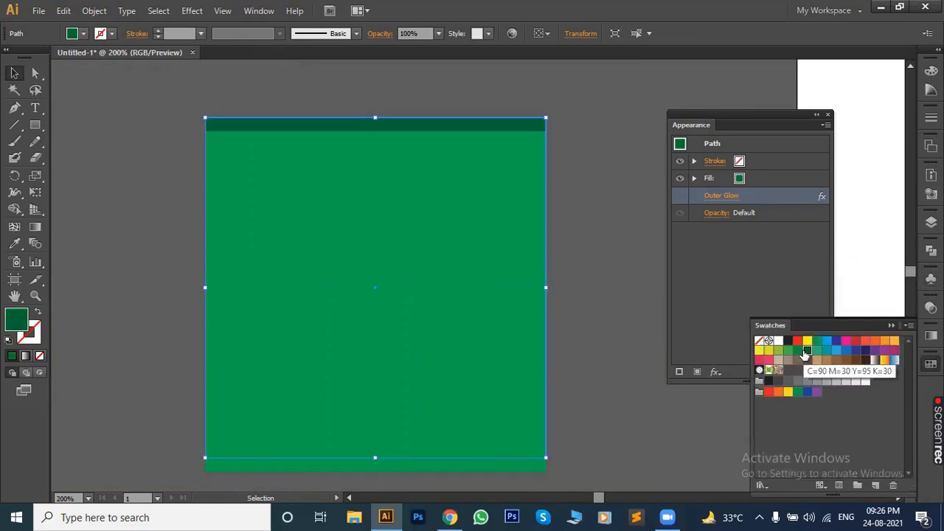
- Move the front green square slightly up and left over the dark green copy, leaving a thin dark edge on its right
{"action": "mouse_move", "coordinate": [468, 260]}
{"action": "left_mouse_down"}
{"action": "mouse_move", "coordinate": [441, 256]}
{"action": "mouse_move", "coordinate": [460, 251]}
{"action": "left_mouse_up"}
{"action": "left_click", "coordinate": [555, 244]}
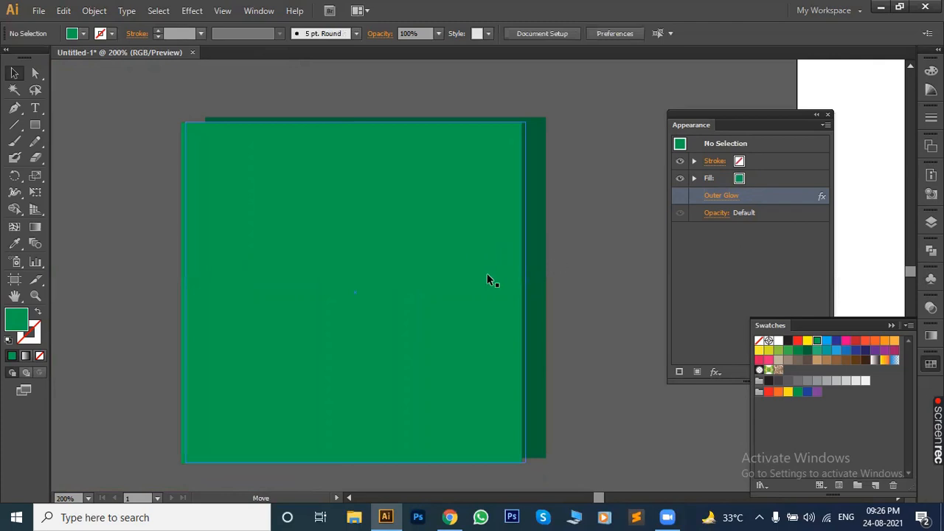
{"action": "left_click_drag", "start_coordinate": [488, 280], "coordinate": [487, 280]}
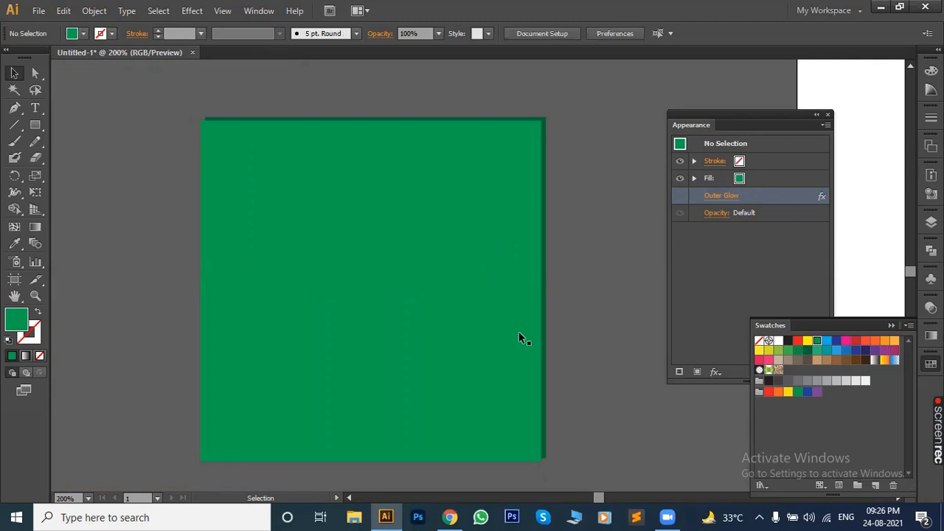
- Stretch the dark green square's lower edge down just past the front square and deselect it
{"action": "left_click", "coordinate": [545, 349]}
{"action": "left_click", "coordinate": [558, 368]}
{"action": "left_click", "coordinate": [545, 373]}
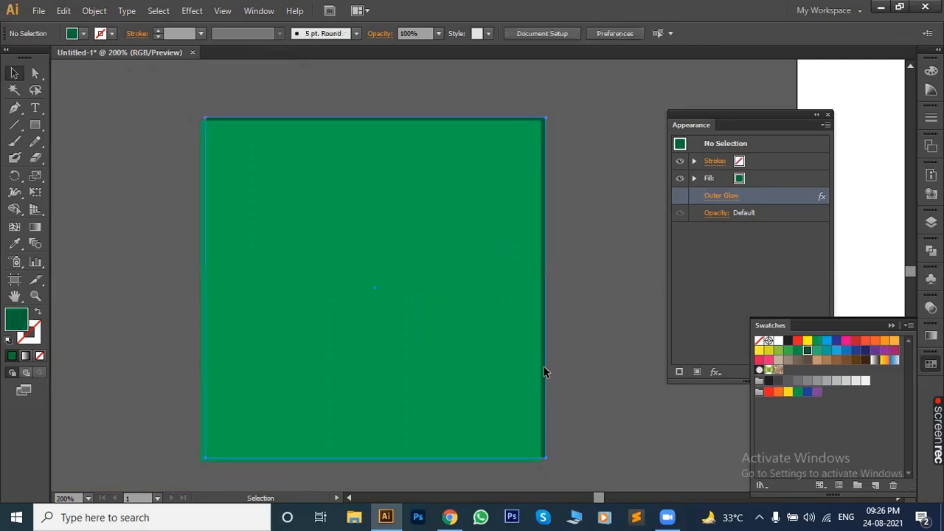
{"action": "left_click_drag", "start_coordinate": [547, 457], "coordinate": [546, 472]}
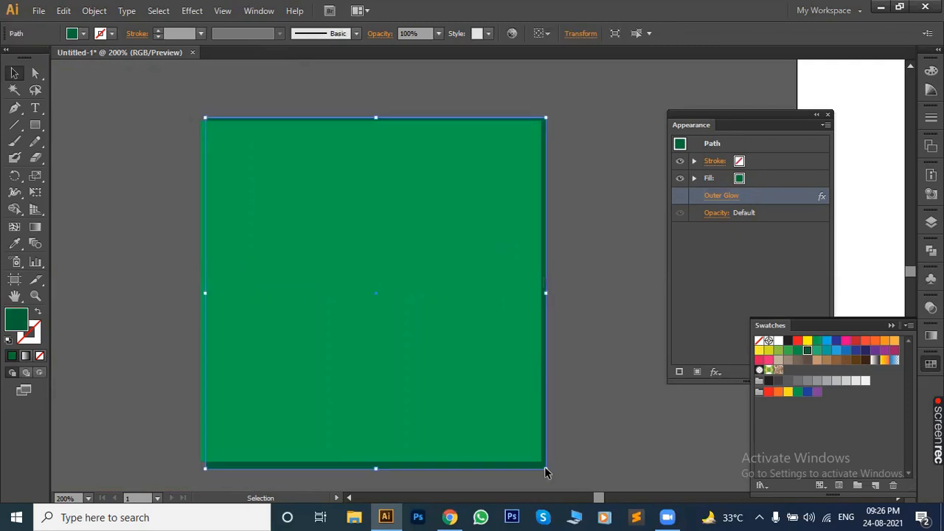
{"action": "left_click", "coordinate": [564, 379]}
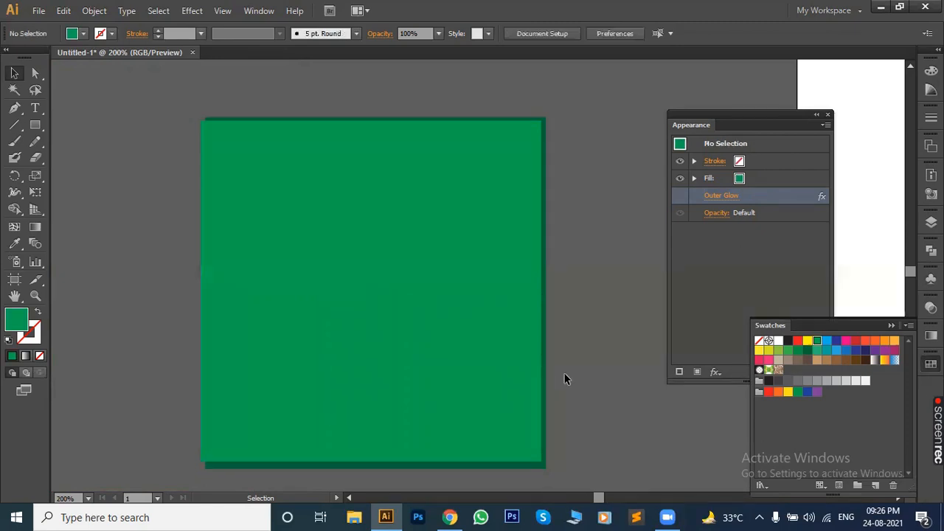
- Copy the front green square, add a copy on top of the stack and fill it with yellow
{"action": "left_click", "coordinate": [504, 356]}
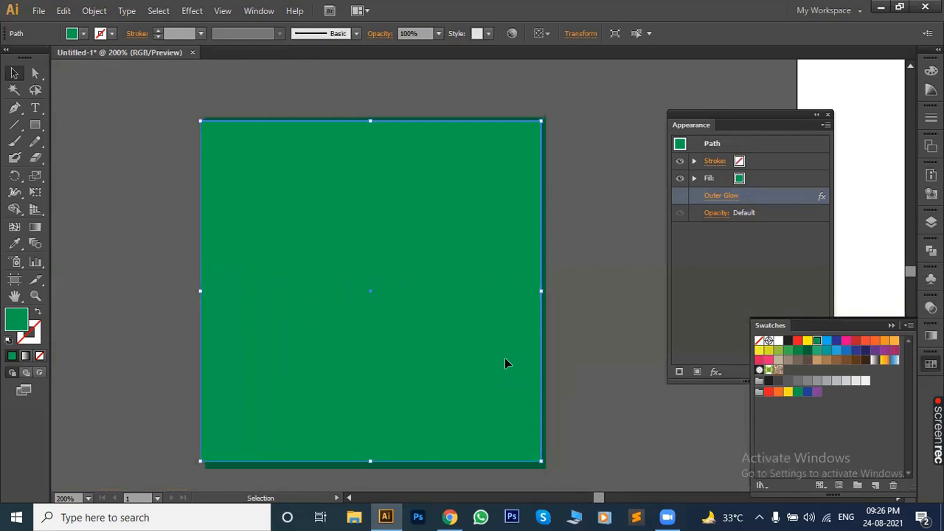
{"action": "key", "text": "ctrl+c"}
{"action": "key", "text": "ctrl+v"}
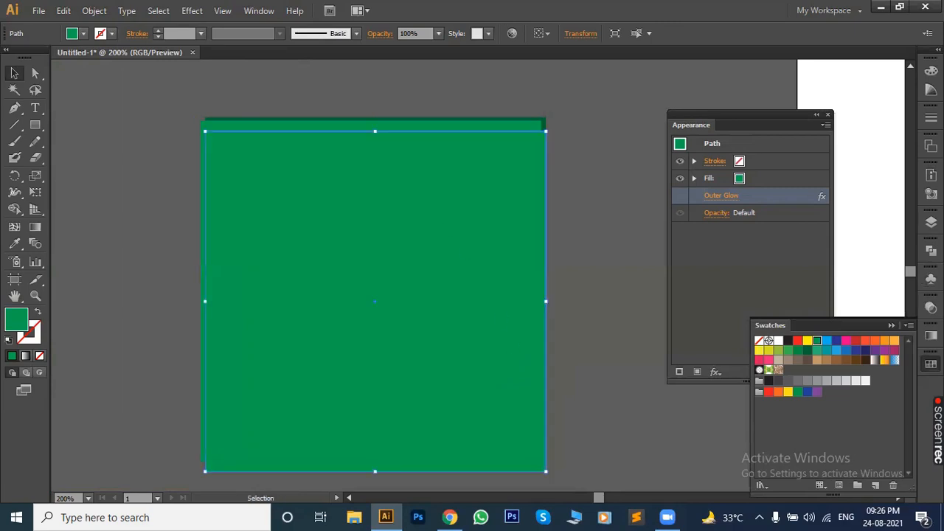
{"action": "left_click", "coordinate": [759, 349]}
{"action": "left_click", "coordinate": [579, 275]}
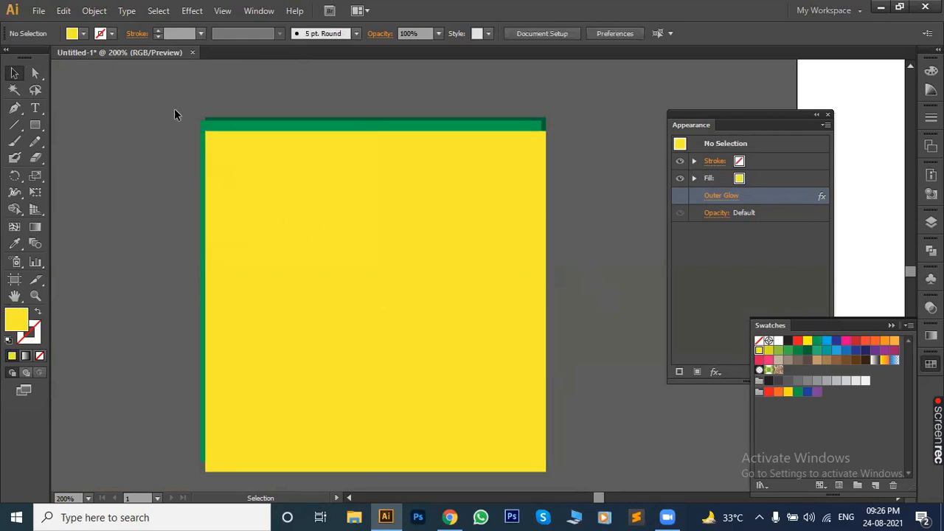
- Select all the stacked squares beside the artboard and delete them
{"action": "key", "text": "ctrl+a"}
{"action": "left_click", "coordinate": [598, 224]}
{"action": "key", "text": "ctrl+a"}
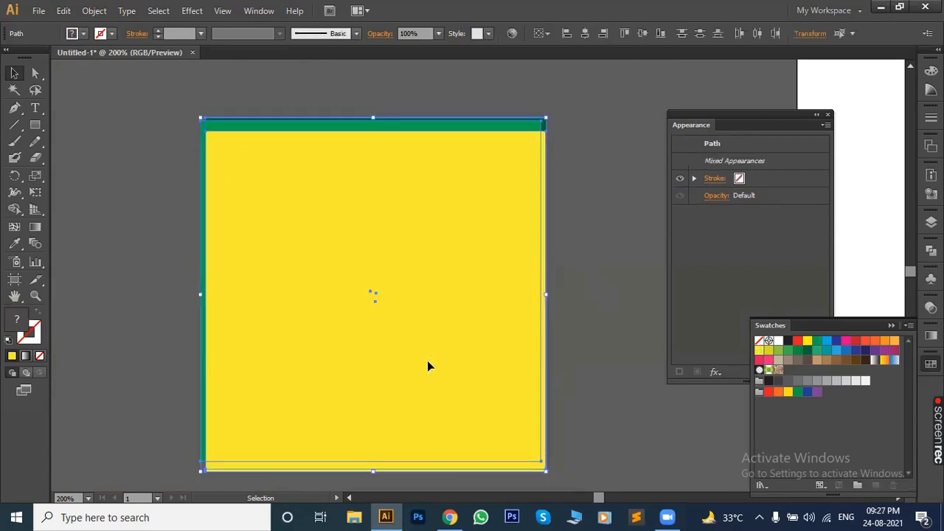
{"action": "key", "text": "Delete"}
- Move the feathered ground shadow well below the green circle and shift the circle down and left to free space on the artboard
{"action": "scroll", "coordinate": [351, 323], "scroll_direction": "down", "scroll_amount": 2}
{"action": "left_click_drag", "start_coordinate": [384, 294], "coordinate": [263, 257]}
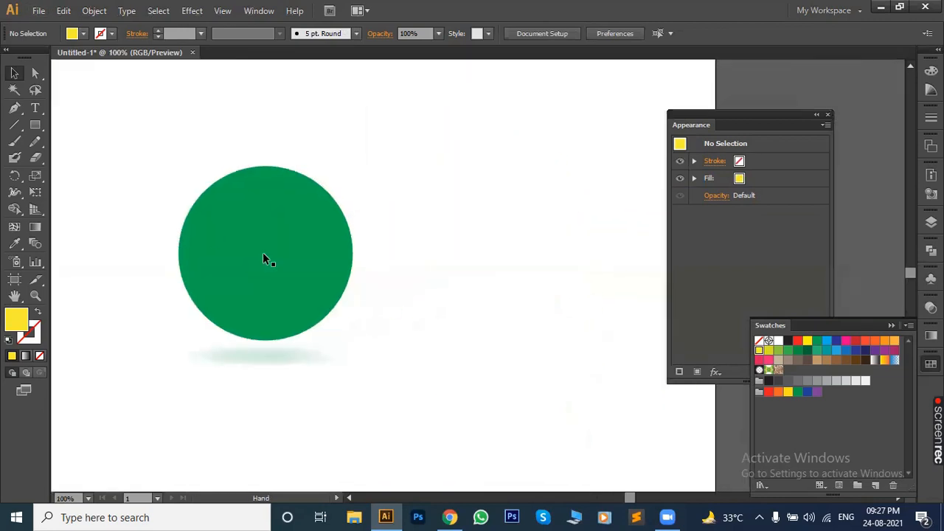
{"action": "left_click", "coordinate": [263, 255]}
{"action": "left_click", "coordinate": [251, 360]}
{"action": "left_click_drag", "start_coordinate": [251, 360], "coordinate": [228, 455]}
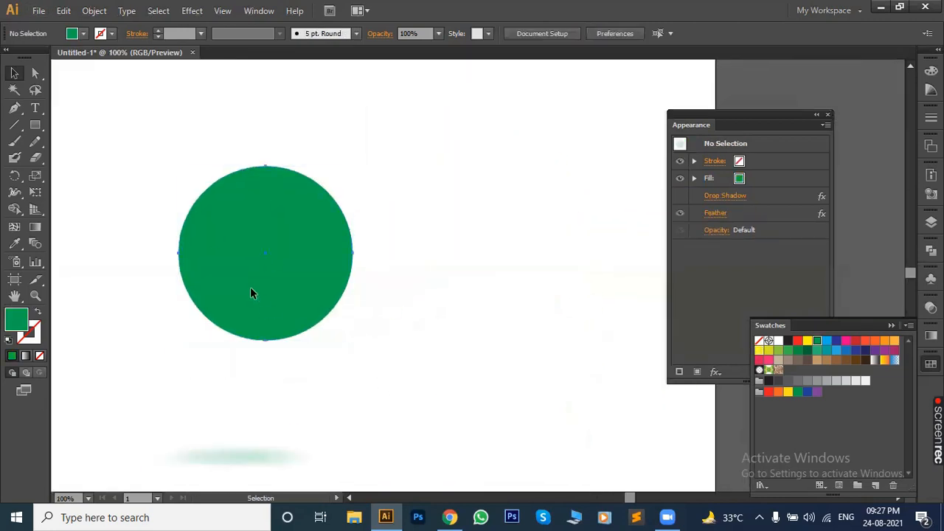
{"action": "left_click", "coordinate": [250, 293]}
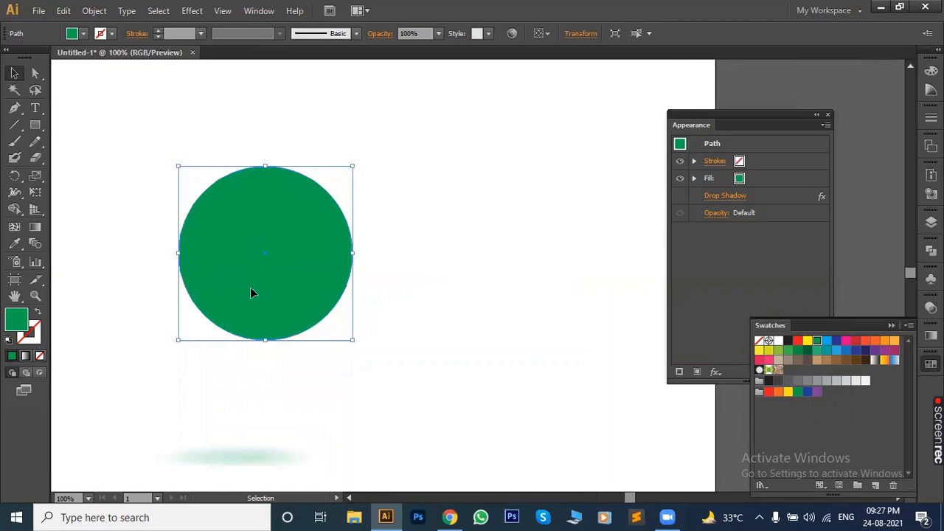
{"action": "left_click_drag", "start_coordinate": [256, 276], "coordinate": [239, 261]}
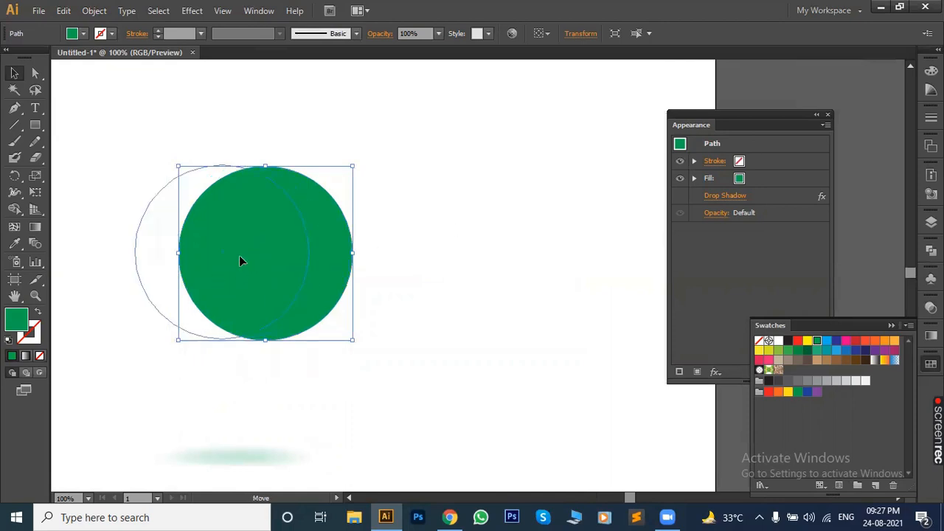
{"action": "left_click_drag", "start_coordinate": [360, 222], "coordinate": [366, 218]}
{"action": "left_click", "coordinate": [367, 218]}
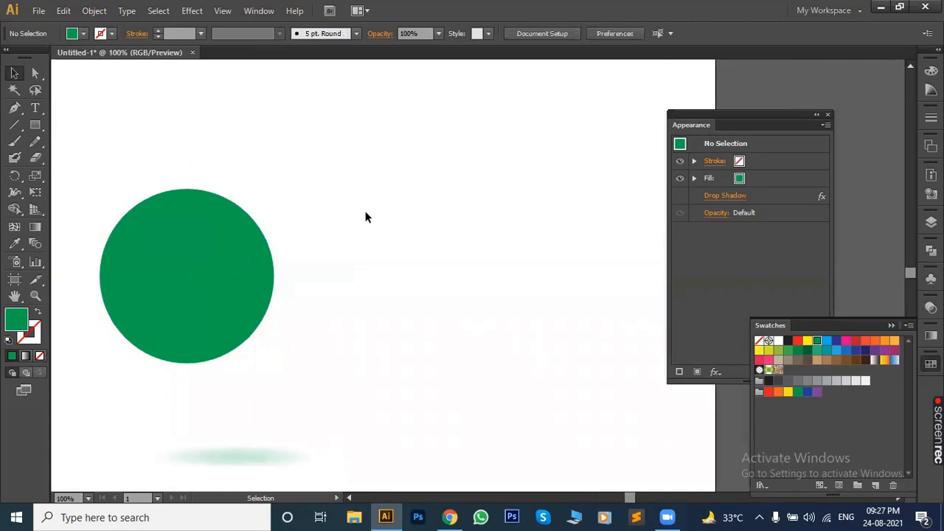
- Add the point text "Full Stack Learning" above and to the right of the circle
{"action": "left_click", "coordinate": [35, 107]}
{"action": "left_click", "coordinate": [343, 105]}
{"action": "type", "text": "F"}
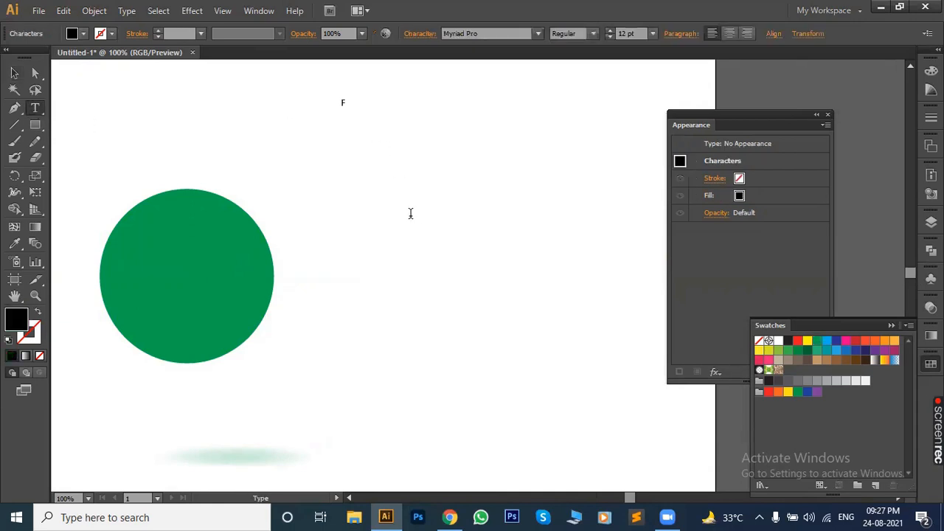
{"action": "type", "text": "ull Stack Learning"}
{"action": "key", "text": "ctrl+a"}
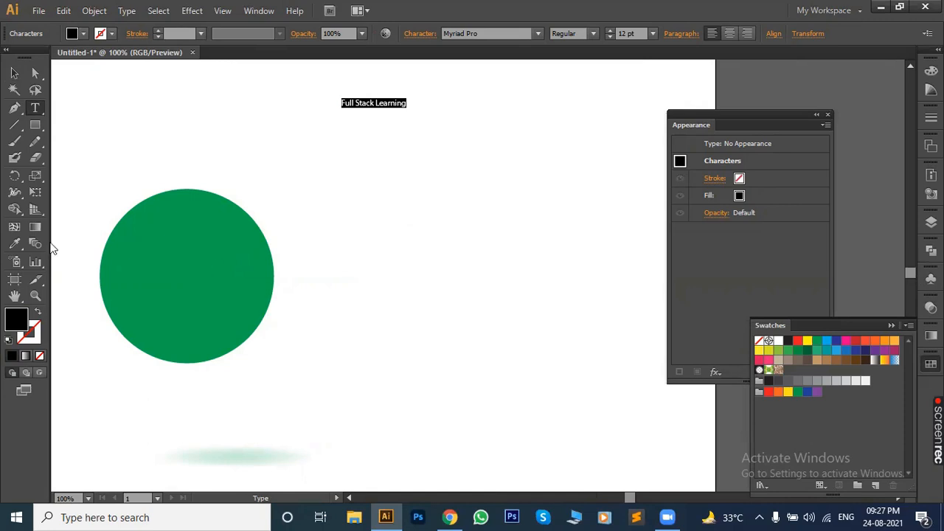
- Scale the "Full Stack Learning" text up to about 43 pt and move it a little lower on the artboard
{"action": "left_click", "coordinate": [14, 73]}
{"action": "left_click_drag", "start_coordinate": [408, 108], "coordinate": [576, 236]}
{"action": "left_click_drag", "start_coordinate": [485, 116], "coordinate": [487, 182]}
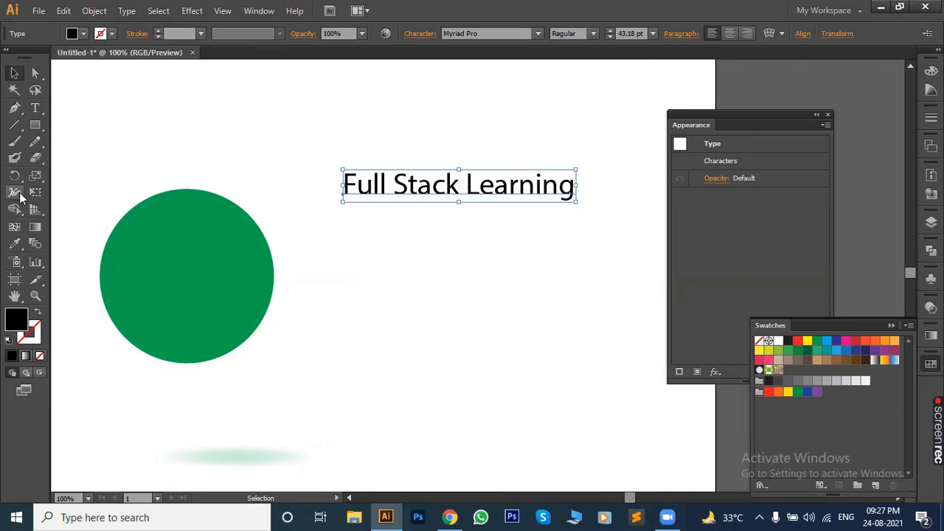
- Fill the "Full Stack Learning" text with dark green C=90 M=30 Y=95 K=30 and keep it selected
{"action": "left_click", "coordinate": [35, 108]}
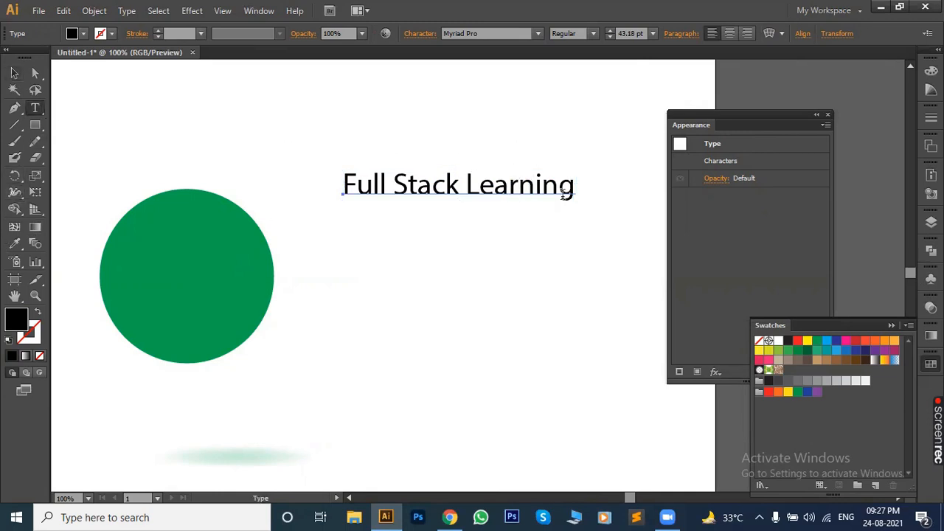
{"action": "left_click", "coordinate": [808, 349]}
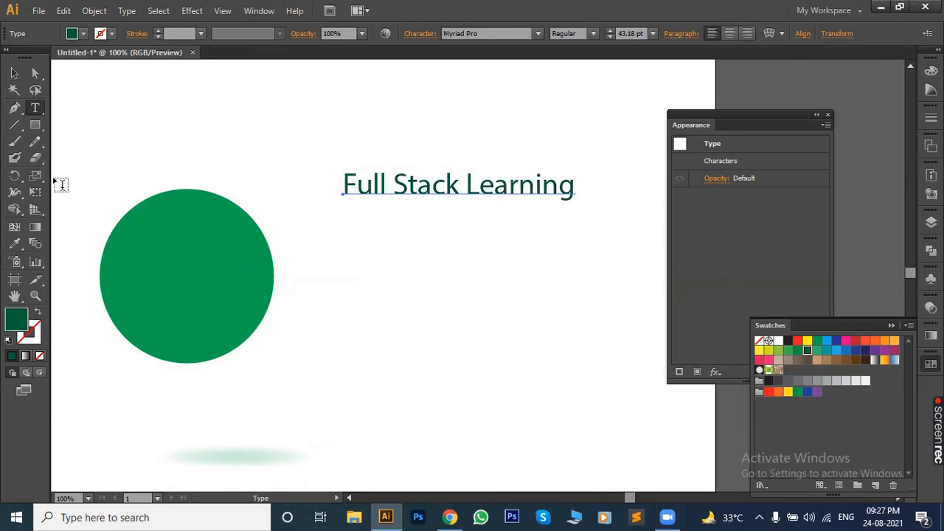
{"action": "left_click", "coordinate": [14, 73]}
{"action": "left_click", "coordinate": [560, 291]}
{"action": "left_click", "coordinate": [514, 194]}
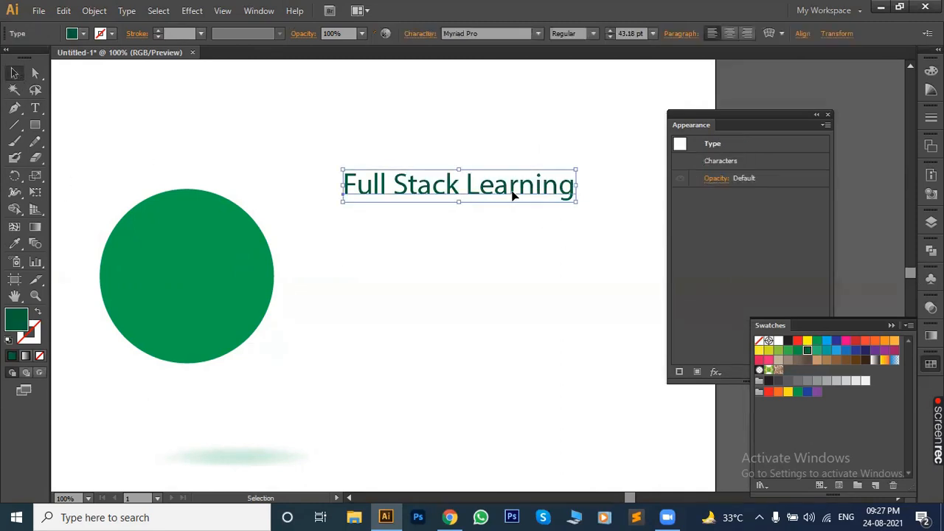
- Paste a copy of the text in place in front of the original and fill it with the next lighter green swatch
{"action": "scroll", "coordinate": [515, 196], "scroll_direction": "up", "scroll_amount": 4}
{"action": "left_click_drag", "start_coordinate": [467, 183], "coordinate": [462, 224]}
{"action": "scroll", "coordinate": [462, 223], "scroll_direction": "down", "scroll_amount": 4}
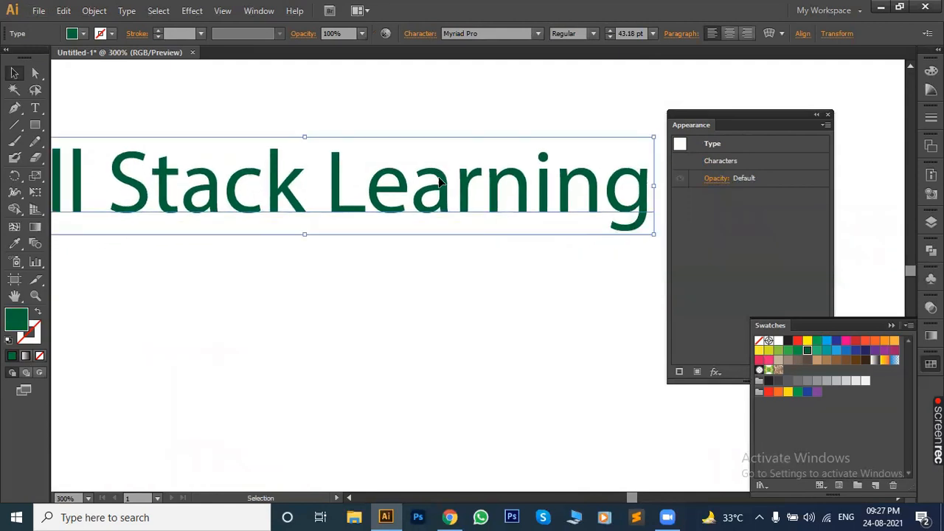
{"action": "key", "text": "ctrl"}
{"action": "key", "text": "ctrl"}
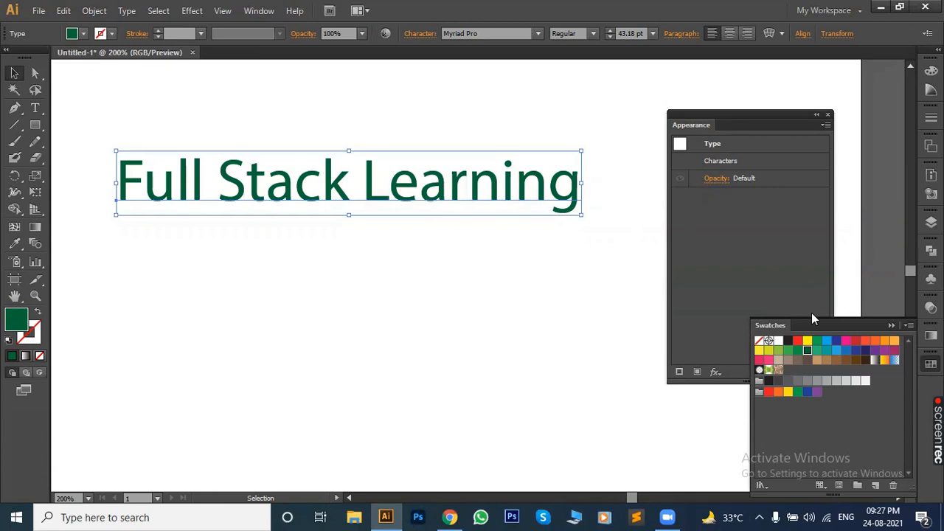
{"action": "left_click", "coordinate": [796, 351]}
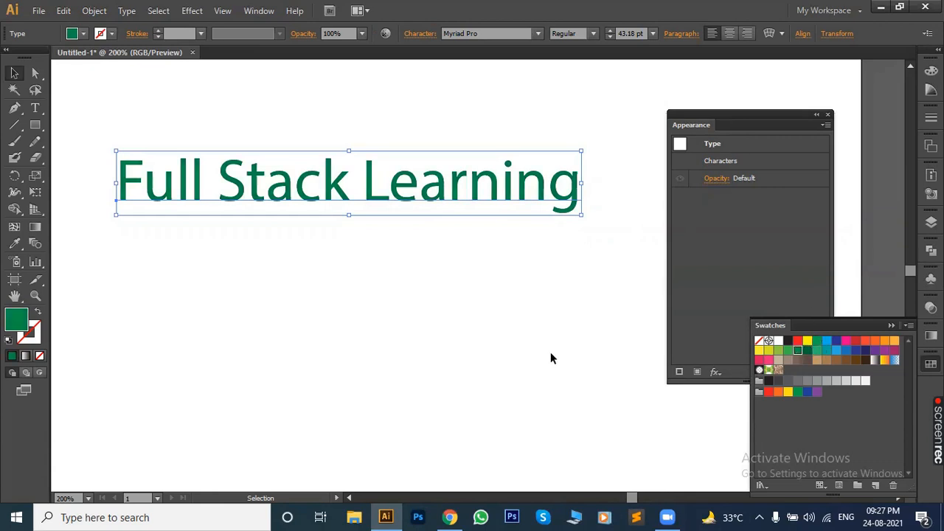
- Nudge the lighter green text copy slightly downward off the dark original and deselect it
{"action": "key", "text": "Down"}
{"action": "key", "text": "Down"}
{"action": "key", "text": "Up"}
{"action": "key", "text": "Down"}
{"action": "left_click", "coordinate": [568, 358]}
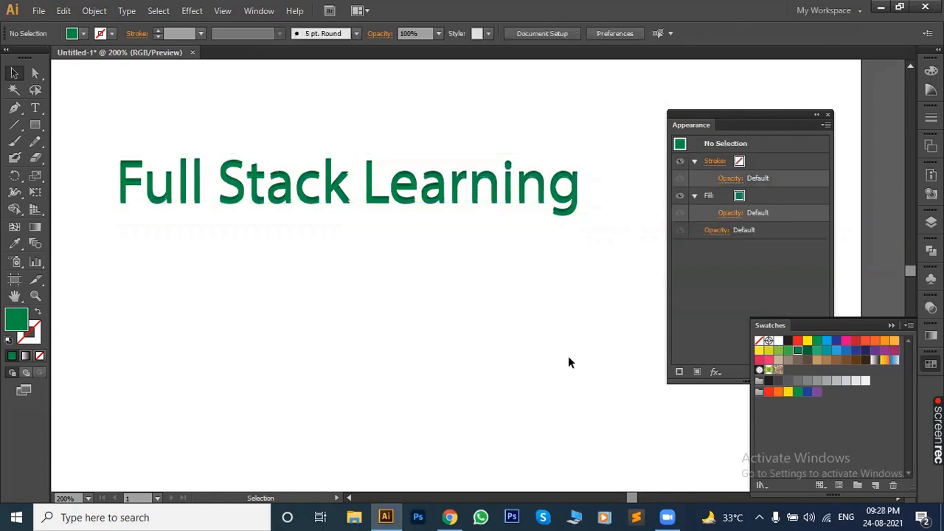
- Select the lighter green text copy again and nudge it slightly to the right
{"action": "scroll", "coordinate": [509, 317], "scroll_direction": "up", "scroll_amount": 2}
{"action": "left_click_drag", "start_coordinate": [384, 253], "coordinate": [521, 386]}
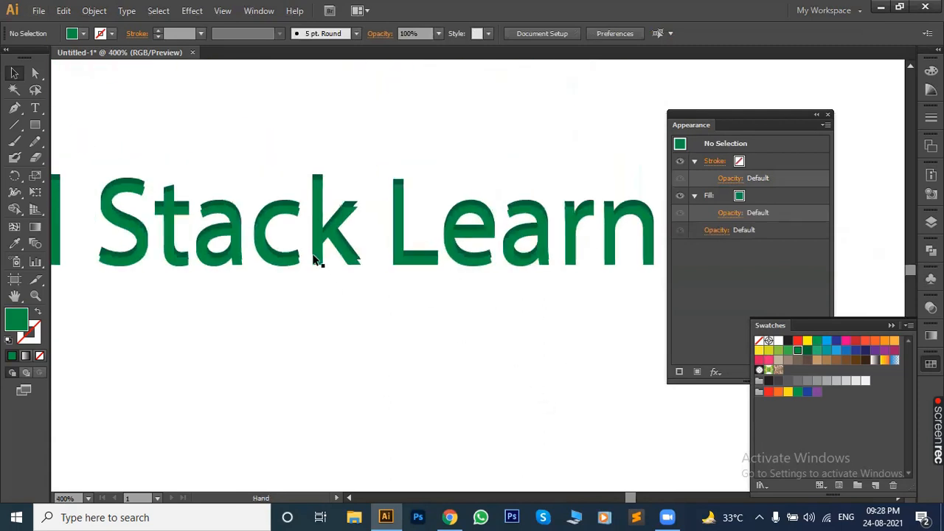
{"action": "left_click", "coordinate": [348, 273]}
{"action": "key", "text": "Right"}
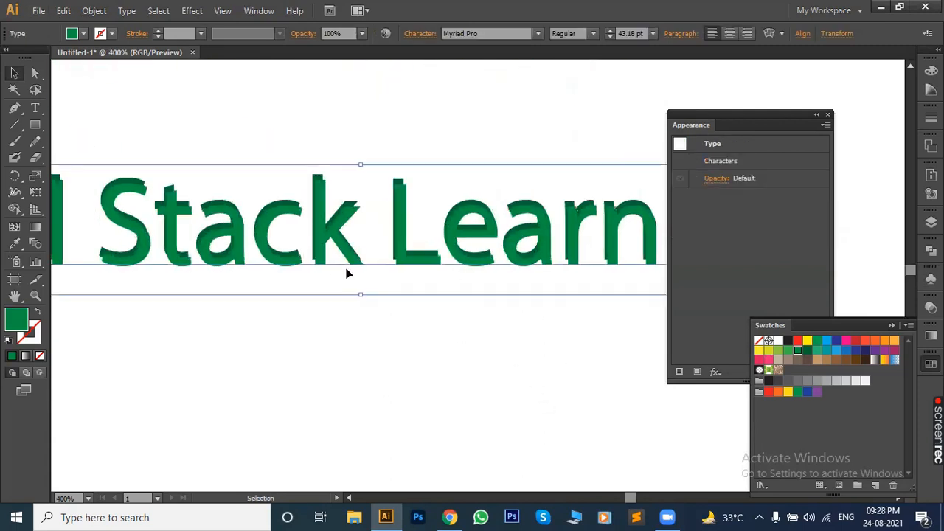
- Nudge the lighter green text copy up and left so the dark copy shows along its right edges, and deselect it
{"action": "key", "text": "Up"}
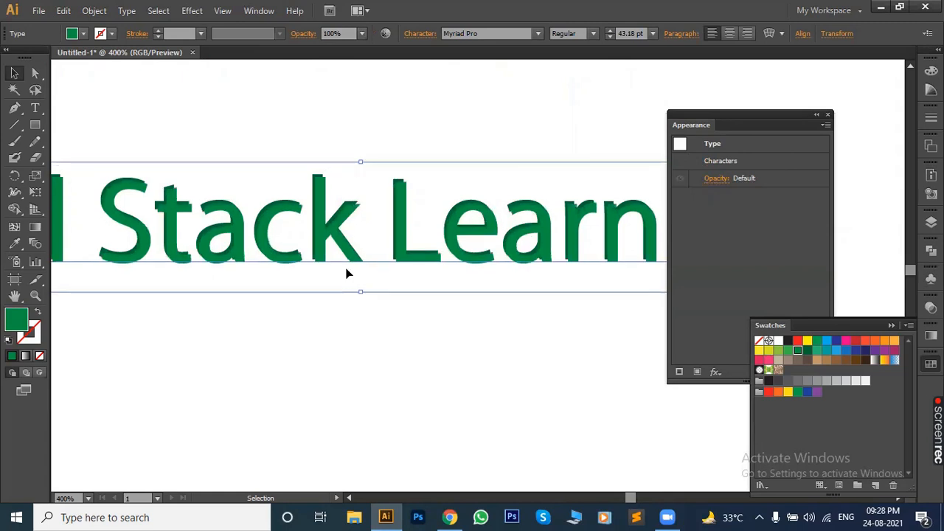
{"action": "key", "text": "Left"}
{"action": "key", "text": "Left"}
{"action": "key", "text": "Left"}
{"action": "key", "text": "Up"}
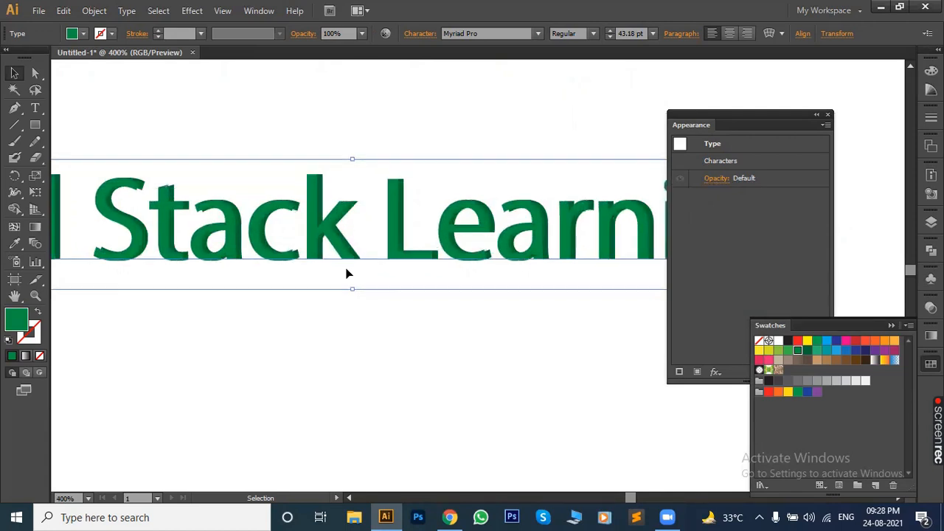
{"action": "left_click", "coordinate": [419, 453]}
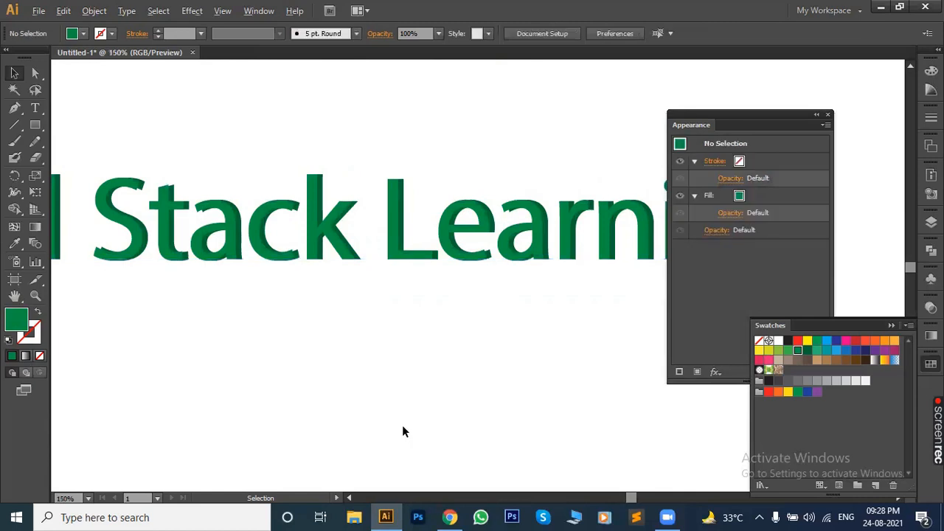
- Select both layers of the "Full Stack Learning" text, move them up near the artboard's upper edge, and deselect them
{"action": "scroll", "coordinate": [403, 425], "scroll_direction": "down", "scroll_amount": 3}
{"action": "left_click_drag", "start_coordinate": [401, 405], "coordinate": [288, 244]}
{"action": "left_click_drag", "start_coordinate": [136, 186], "coordinate": [561, 324]}
{"action": "left_click_drag", "start_coordinate": [326, 237], "coordinate": [329, 118]}
{"action": "left_click", "coordinate": [381, 224]}
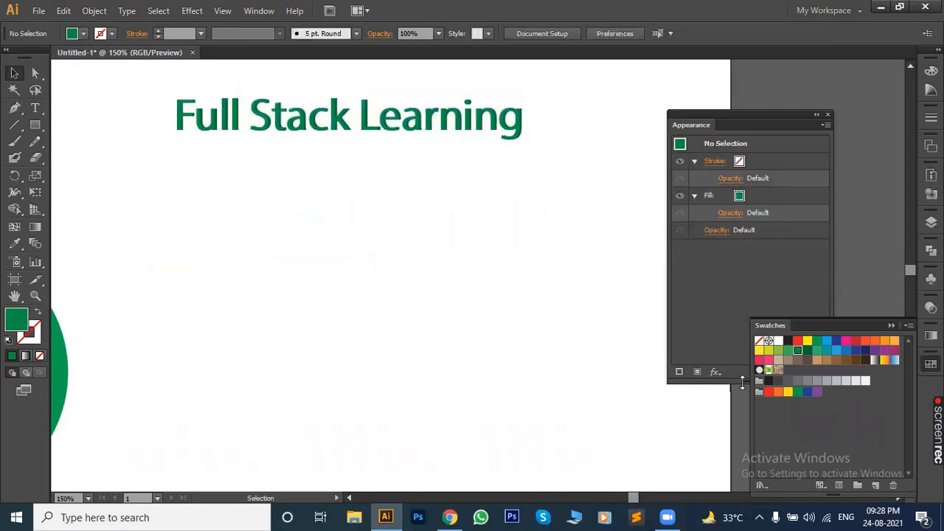
{"action": "left_click", "coordinate": [190, 10]}
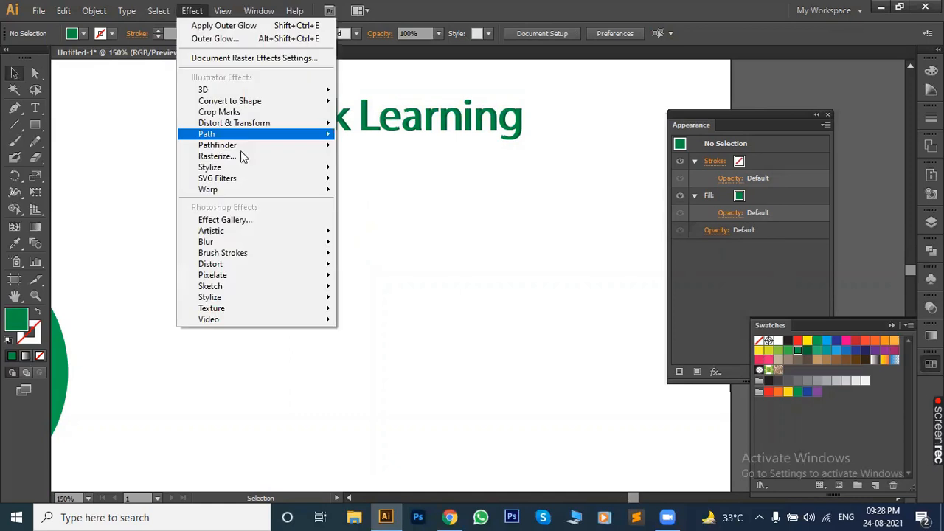
{"action": "mouse_move", "coordinate": [253, 166]}
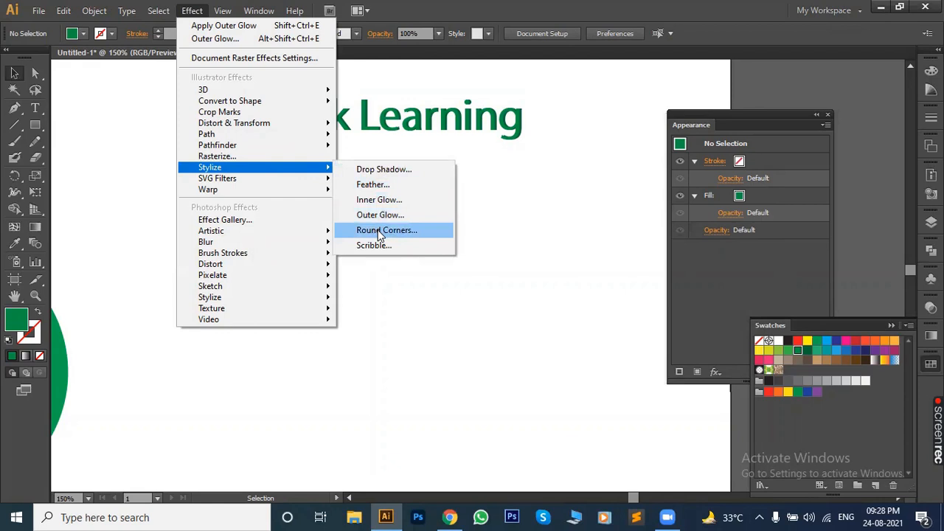
{"action": "left_click", "coordinate": [516, 236]}
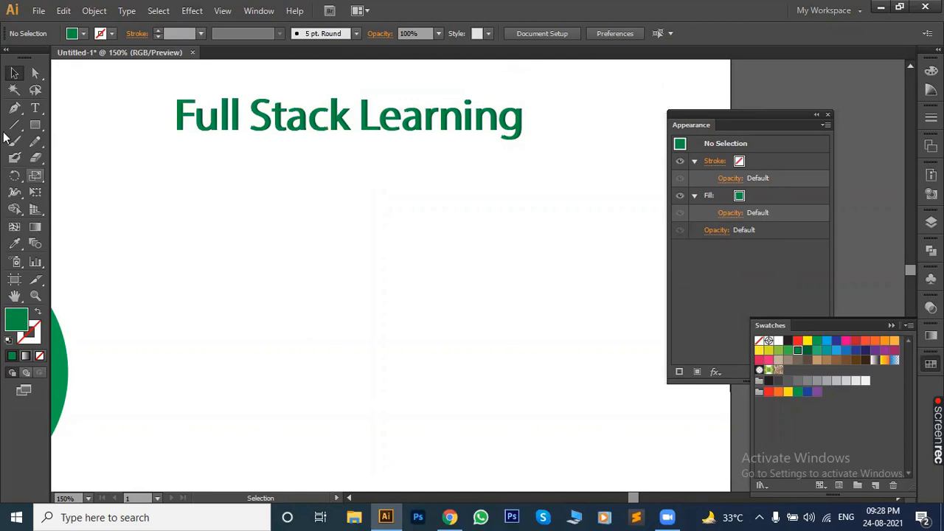
- Draw a green rectangle with the Rectangle tool below the "Full Stack Learning" text
{"action": "left_click", "coordinate": [38, 126]}
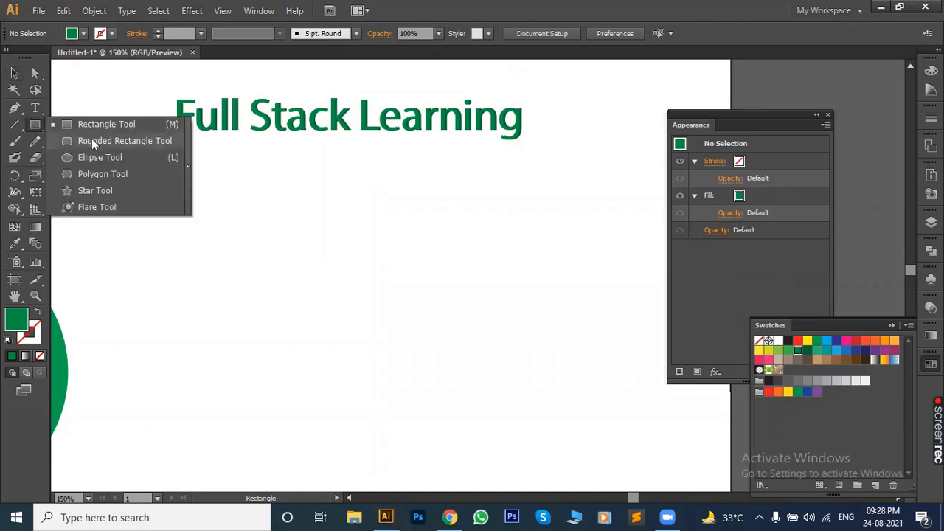
{"action": "left_click", "coordinate": [75, 123]}
{"action": "left_click_drag", "start_coordinate": [289, 198], "coordinate": [473, 324]}
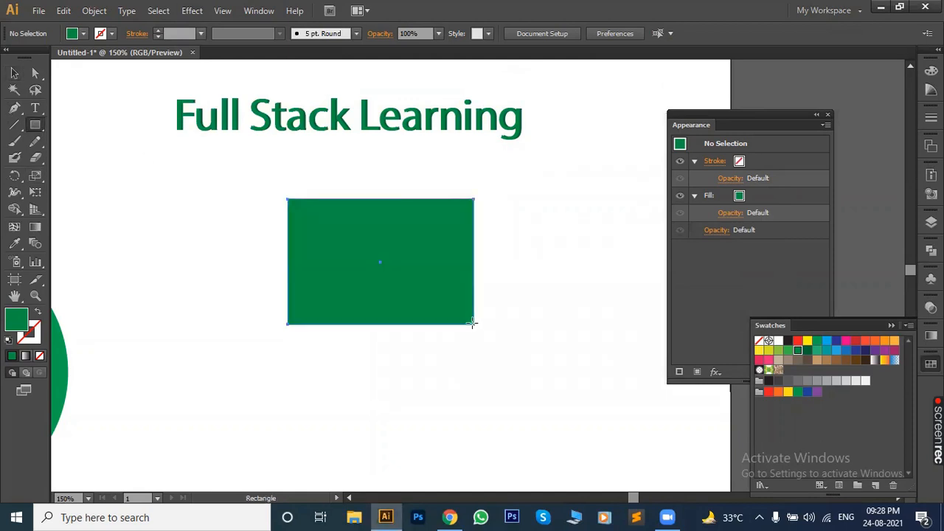
- Start the Stylize Round Corners effect on the rectangle with preview on, and move its dialog clear of the shape
{"action": "left_click", "coordinate": [198, 12]}
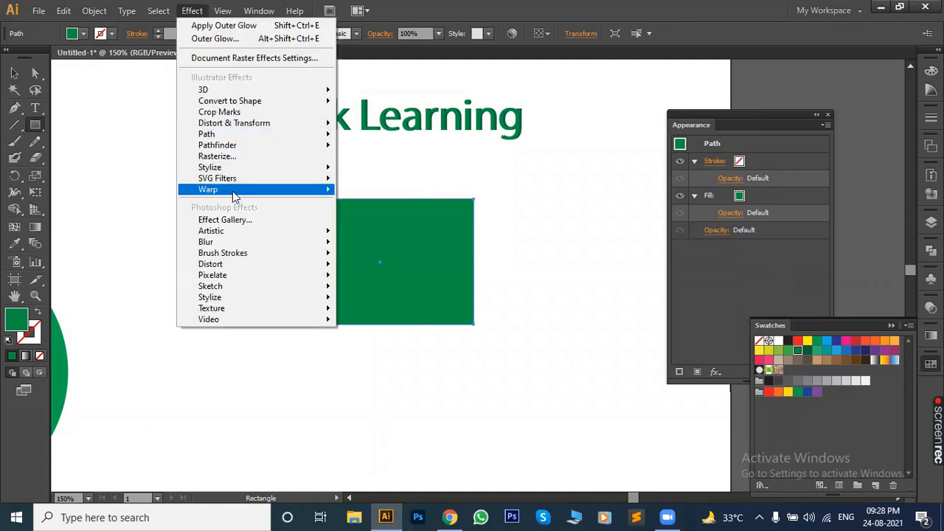
{"action": "mouse_move", "coordinate": [238, 184]}
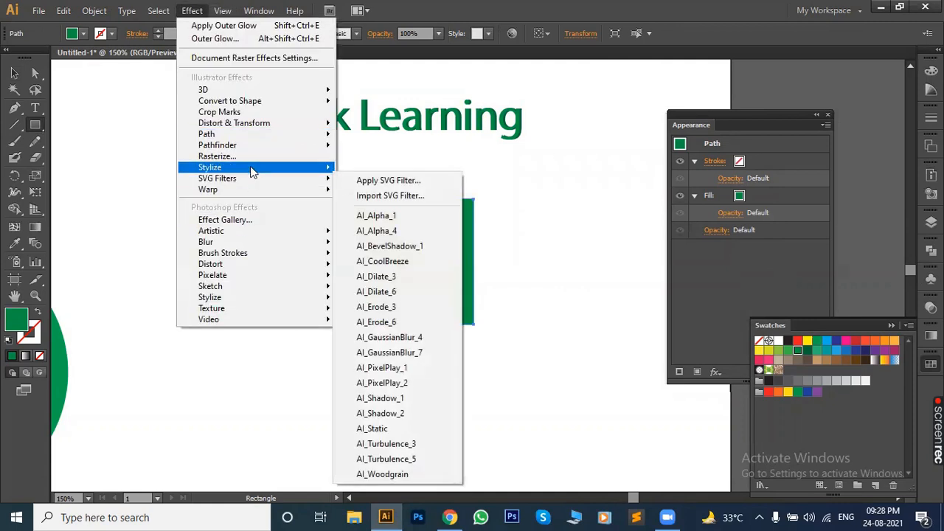
{"action": "mouse_move", "coordinate": [292, 170]}
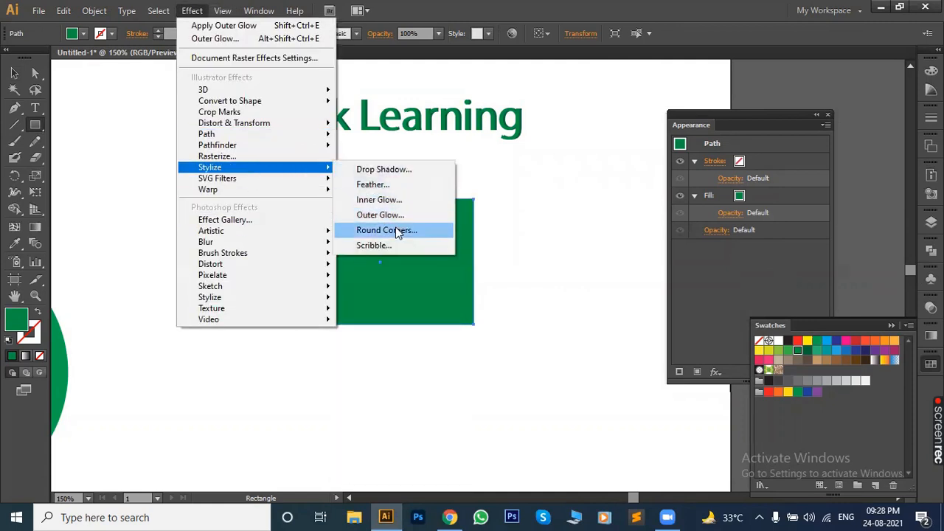
{"action": "left_click", "coordinate": [399, 231]}
{"action": "left_click", "coordinate": [486, 312]}
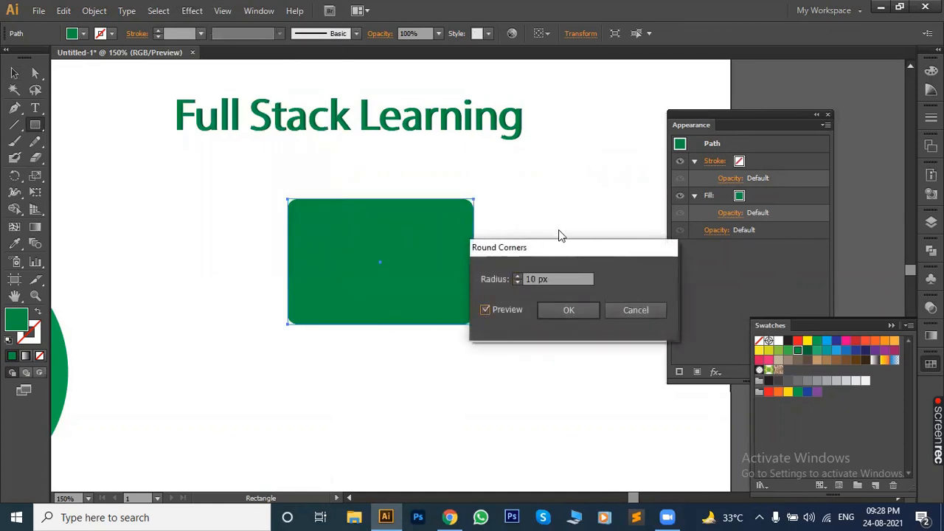
{"action": "left_click_drag", "start_coordinate": [560, 235], "coordinate": [639, 112]}
{"action": "left_click", "coordinate": [637, 154]}
{"action": "left_click_drag", "start_coordinate": [638, 153], "coordinate": [577, 228]}
- Raise the Round Corners radius gradually until the rectangle previews as a full ellipse
{"action": "key", "text": "Up"}
{"action": "key", "text": "Up"}
{"action": "key", "text": "Up"}
{"action": "key", "text": "Up"}
{"action": "key", "text": "Up"}
{"action": "key", "text": "Up"}
{"action": "key", "text": "Up"}
{"action": "key", "text": "Up"}
{"action": "key", "text": "Up"}
{"action": "key", "text": "Up"}
{"action": "key", "text": "Up"}
{"action": "key", "text": "Up"}
{"action": "key", "text": "Up"}
{"action": "key", "text": "Up"}
{"action": "key", "text": "Up"}
{"action": "key", "text": "Up"}
{"action": "key", "text": "Up"}
{"action": "key", "text": "Up"}
{"action": "key", "text": "Up"}
{"action": "key", "text": "Up"}
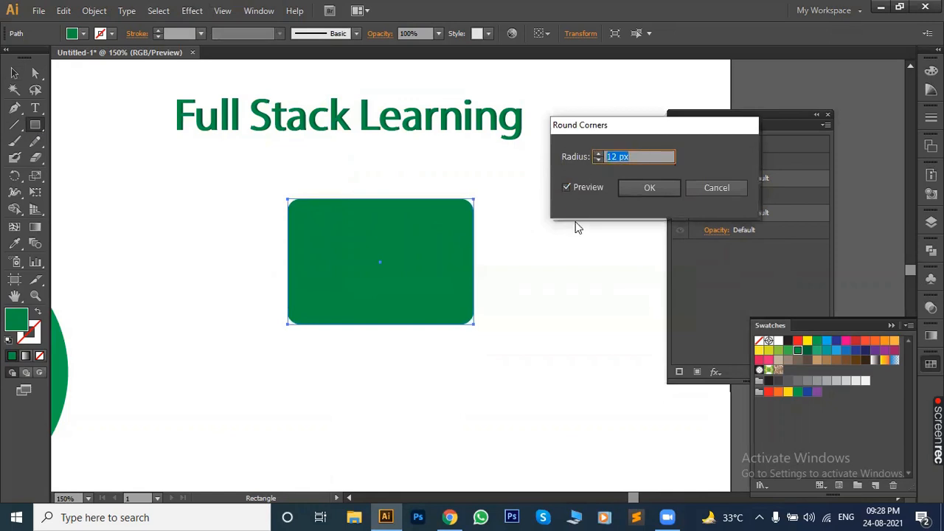
{"action": "key", "text": "Up"}
{"action": "key", "text": "Up"}
{"action": "key", "text": "Up"}
{"action": "key", "text": "Up"}
{"action": "key", "text": "Up"}
{"action": "key", "text": "Up"}
{"action": "key", "text": "Up"}
{"action": "key", "text": "Up"}
{"action": "key", "text": "Up"}
{"action": "key", "text": "Up"}
{"action": "key", "text": "Up"}
{"action": "key", "text": "Up"}
{"action": "key", "text": "Up"}
{"action": "key", "text": "Up"}
{"action": "key", "text": "Up"}
{"action": "key", "text": "Up"}
{"action": "key", "text": "Up"}
{"action": "key", "text": "Up"}
{"action": "key", "text": "Up"}
{"action": "key", "text": "Up"}
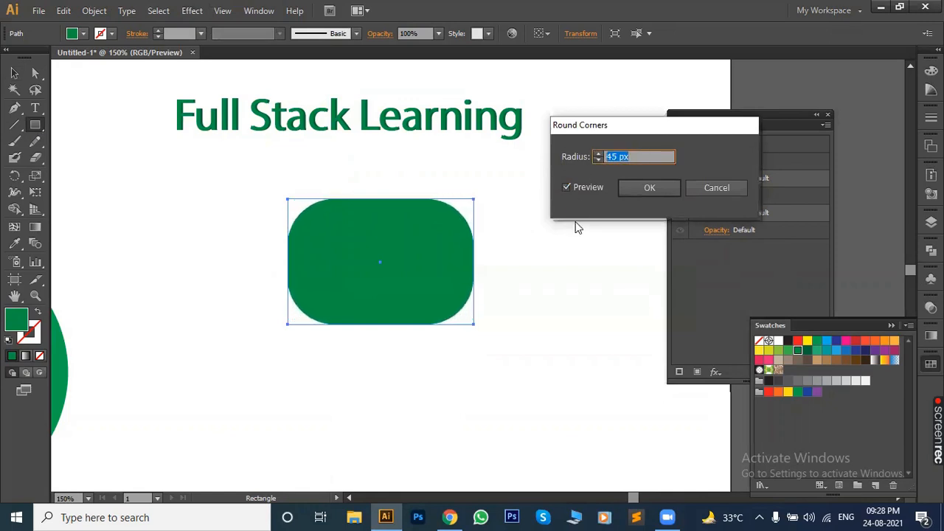
{"action": "key", "text": "Up"}
{"action": "key", "text": "Up"}
{"action": "key", "text": "Up"}
{"action": "key", "text": "Up"}
{"action": "key", "text": "Up"}
{"action": "key", "text": "Up"}
{"action": "key", "text": "Up"}
{"action": "key", "text": "Up"}
{"action": "key", "text": "Up"}
{"action": "key", "text": "Up"}
{"action": "key", "text": "Up"}
{"action": "key", "text": "Up"}
{"action": "key", "text": "Up"}
{"action": "key", "text": "Up"}
{"action": "key", "text": "Up"}
{"action": "key", "text": "Up"}
{"action": "key", "text": "Up"}
{"action": "key", "text": "Up"}
{"action": "key", "text": "Up"}
{"action": "key", "text": "Up"}
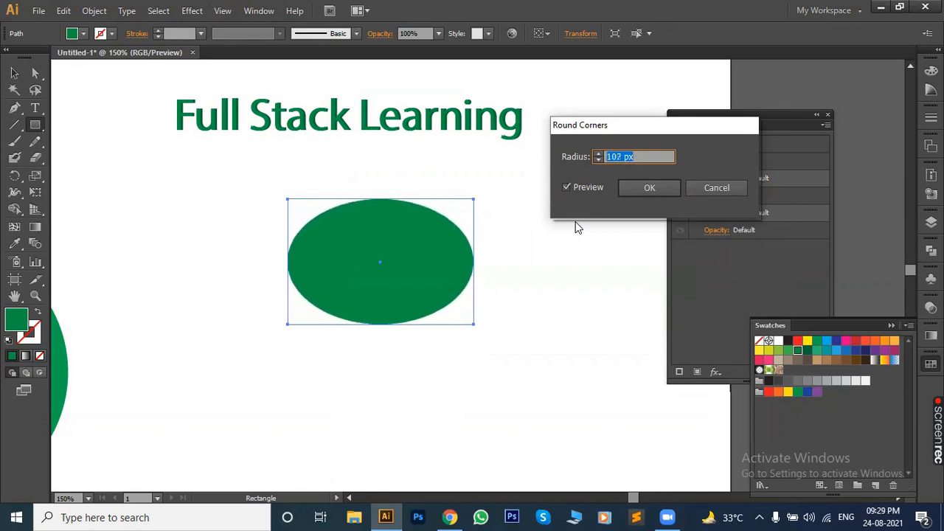
- Lower the Round Corners radius gradually to just under 10 px so the rectangle previews with slightly rounded corners
{"action": "key", "text": "Down"}
{"action": "key", "text": "Down"}
{"action": "key", "text": "Down"}
{"action": "key", "text": "Down"}
{"action": "key", "text": "Down"}
{"action": "key", "text": "Down"}
{"action": "key", "text": "Down"}
{"action": "key", "text": "Down"}
{"action": "key", "text": "Down"}
{"action": "key", "text": "Down"}
{"action": "key", "text": "Down"}
{"action": "key", "text": "Down"}
{"action": "key", "text": "Down"}
{"action": "key", "text": "Down"}
{"action": "key", "text": "Down"}
{"action": "key", "text": "Down"}
{"action": "key", "text": "Down"}
{"action": "key", "text": "Down"}
{"action": "key", "text": "Down"}
{"action": "key", "text": "Down"}
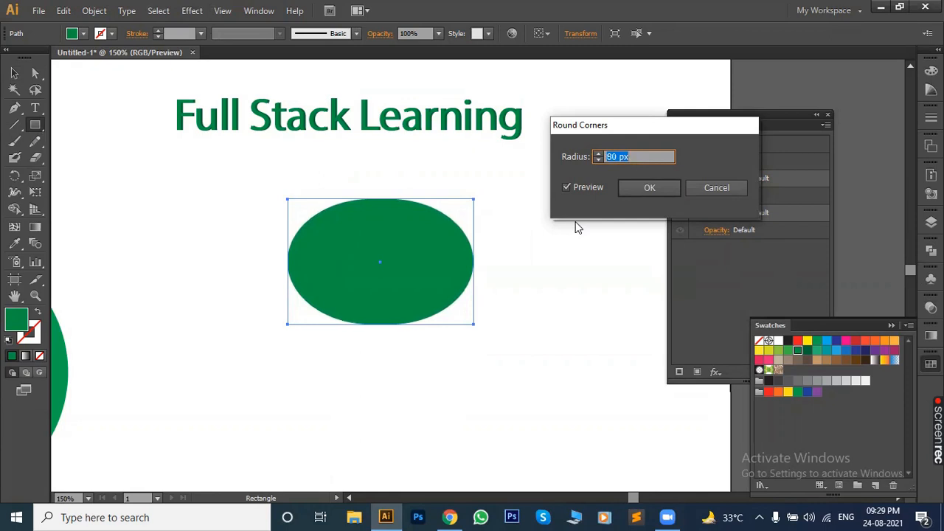
{"action": "key", "text": "Down"}
{"action": "key", "text": "Down"}
{"action": "key", "text": "Down"}
{"action": "key", "text": "Down"}
{"action": "key", "text": "Down"}
{"action": "key", "text": "Down"}
{"action": "key", "text": "Down"}
{"action": "key", "text": "Down"}
{"action": "key", "text": "Down"}
{"action": "key", "text": "Down"}
{"action": "key", "text": "Down"}
{"action": "key", "text": "Down"}
{"action": "key", "text": "Down"}
{"action": "key", "text": "Down"}
{"action": "key", "text": "Down"}
{"action": "key", "text": "Down"}
{"action": "key", "text": "Down"}
{"action": "key", "text": "Down"}
{"action": "key", "text": "Down"}
{"action": "key", "text": "Down"}
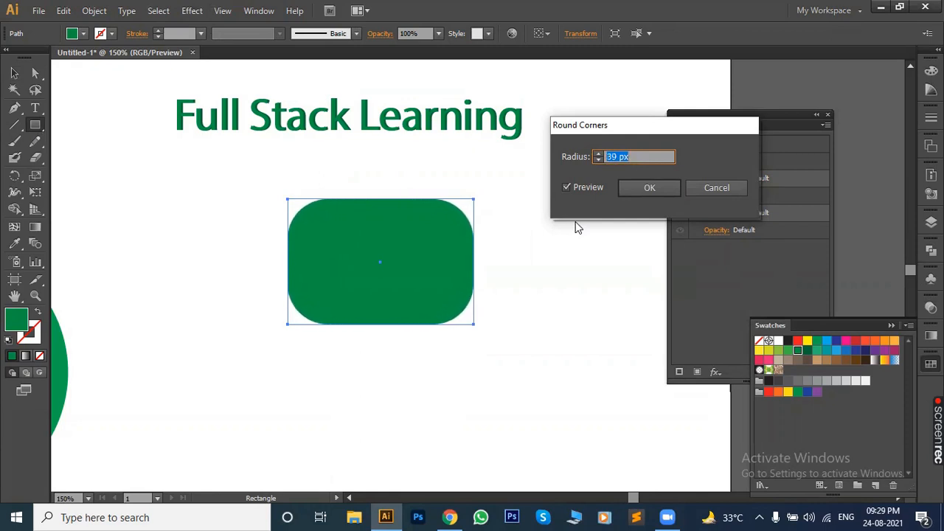
{"action": "key", "text": "Down"}
{"action": "key", "text": "Down"}
{"action": "key", "text": "Down"}
{"action": "key", "text": "Down"}
{"action": "key", "text": "Down"}
{"action": "key", "text": "Down"}
{"action": "key", "text": "Down"}
{"action": "key", "text": "Down"}
{"action": "key", "text": "Down"}
{"action": "key", "text": "Down"}
{"action": "key", "text": "Down"}
{"action": "key", "text": "Down"}
{"action": "key", "text": "Down"}
{"action": "key", "text": "Down"}
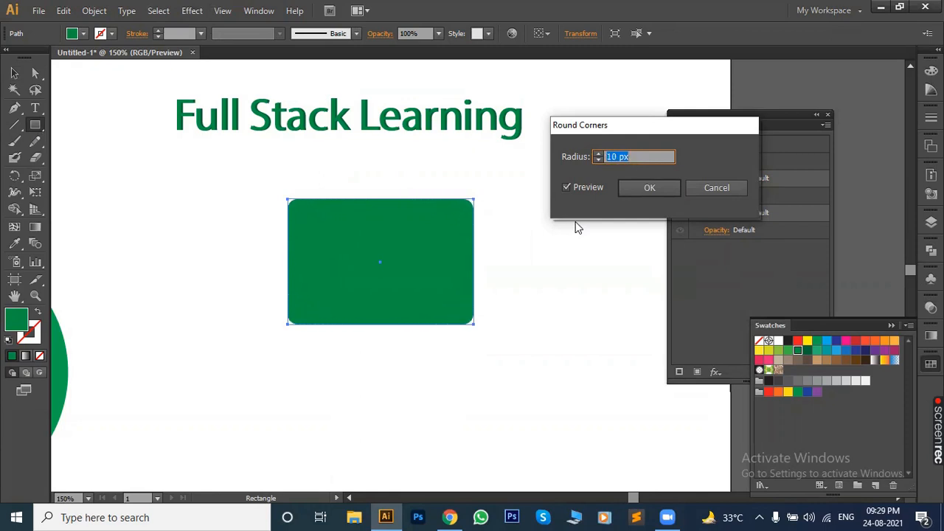
{"action": "key", "text": "Down"}
{"action": "key", "text": "Down"}
- Raise the Round Corners radius to 16 px and cancel the effect
{"action": "key", "text": "Up"}
{"action": "key", "text": "Up"}
{"action": "key", "text": "Up"}
{"action": "key", "text": "Up"}
{"action": "key", "text": "Up"}
{"action": "key", "text": "Up"}
{"action": "key", "text": "Up"}
{"action": "key", "text": "Up"}
{"action": "key", "text": "Up"}
{"action": "left_click", "coordinate": [715, 187]}
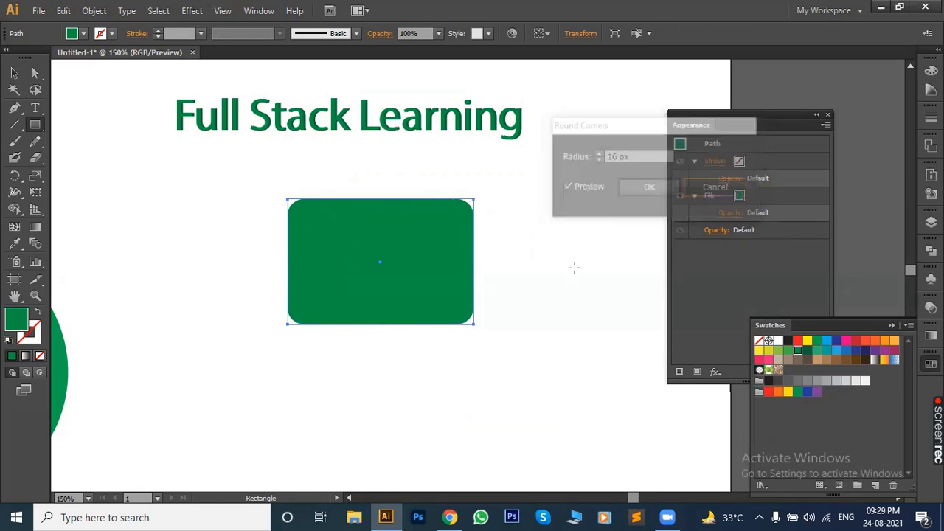
- Deselect the rectangle and select only its upper-left anchor point with the Direct Selection tool
{"action": "left_click", "coordinate": [470, 218]}
{"action": "left_click", "coordinate": [274, 208]}
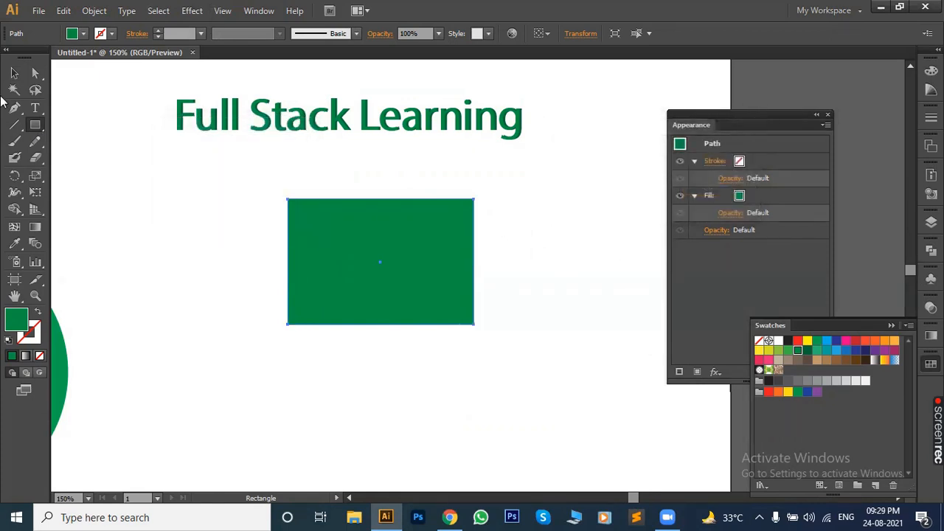
{"action": "left_click", "coordinate": [17, 72]}
{"action": "left_click", "coordinate": [222, 170]}
{"action": "left_click", "coordinate": [34, 72]}
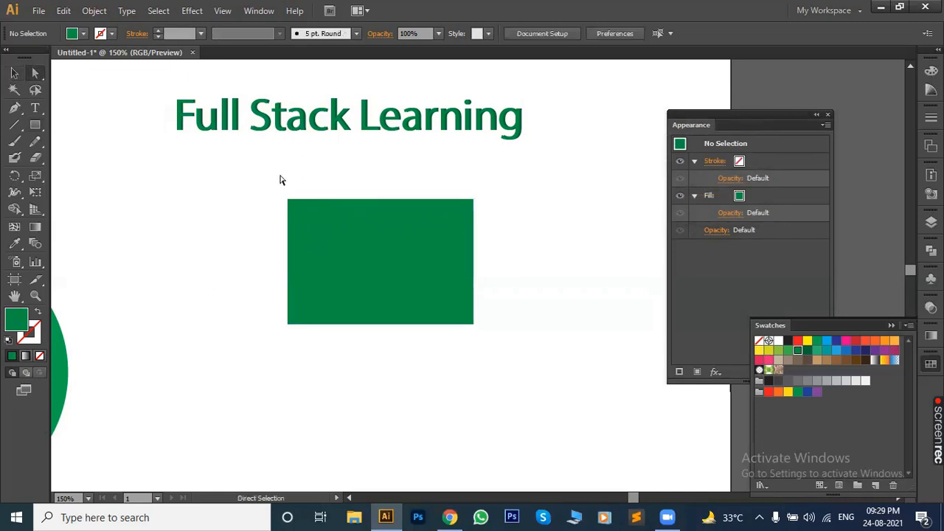
{"action": "left_click", "coordinate": [287, 200]}
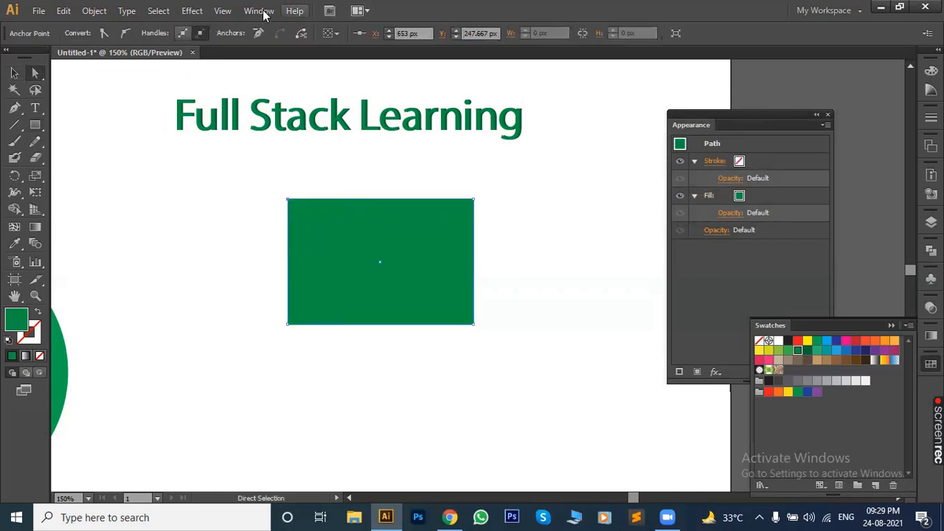
- Try Round Corners on the rectangle, previewing radii of 14 px and 10 px, and cancel the effect
{"action": "left_click", "coordinate": [193, 10]}
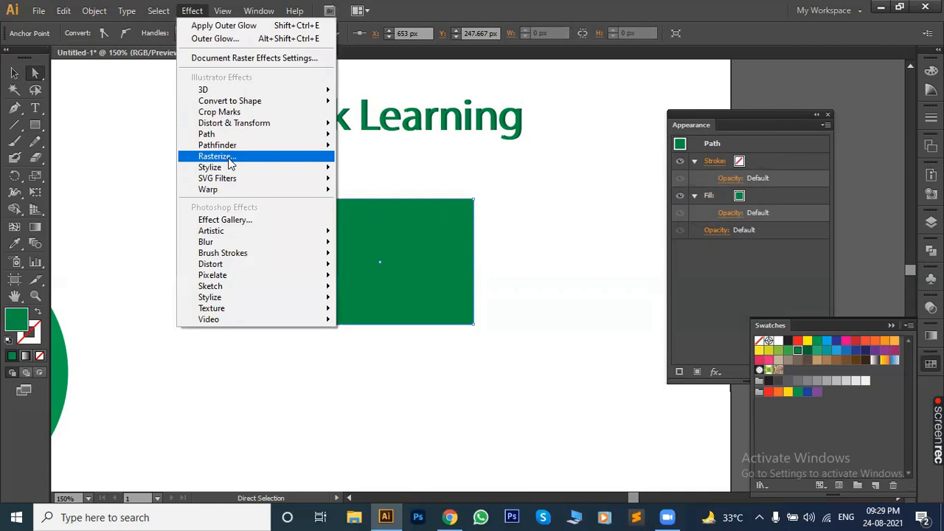
{"action": "mouse_move", "coordinate": [234, 168]}
{"action": "left_click", "coordinate": [386, 230]}
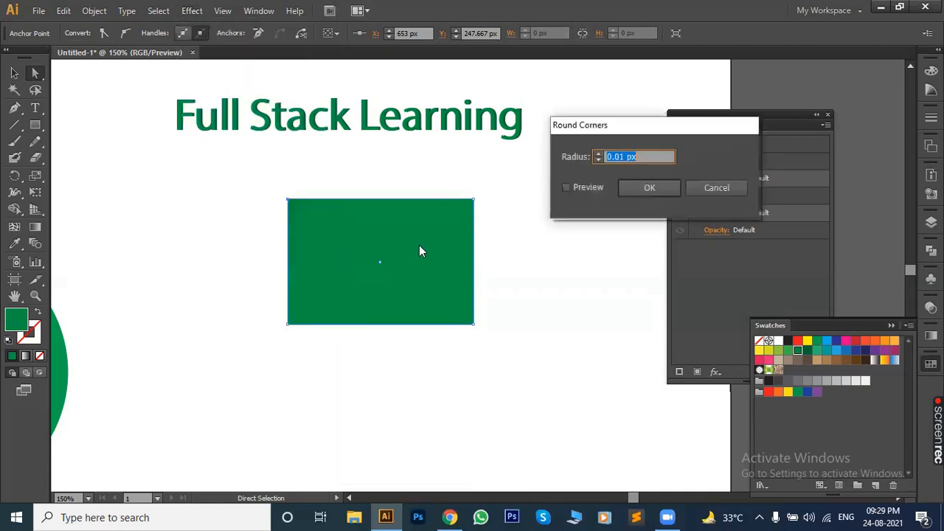
{"action": "left_click", "coordinate": [567, 186]}
{"action": "left_click", "coordinate": [650, 152]}
{"action": "scroll", "coordinate": [650, 152], "scroll_direction": "up", "scroll_amount": 3}
{"action": "scroll", "coordinate": [650, 152], "scroll_direction": "up", "scroll_amount": 14}
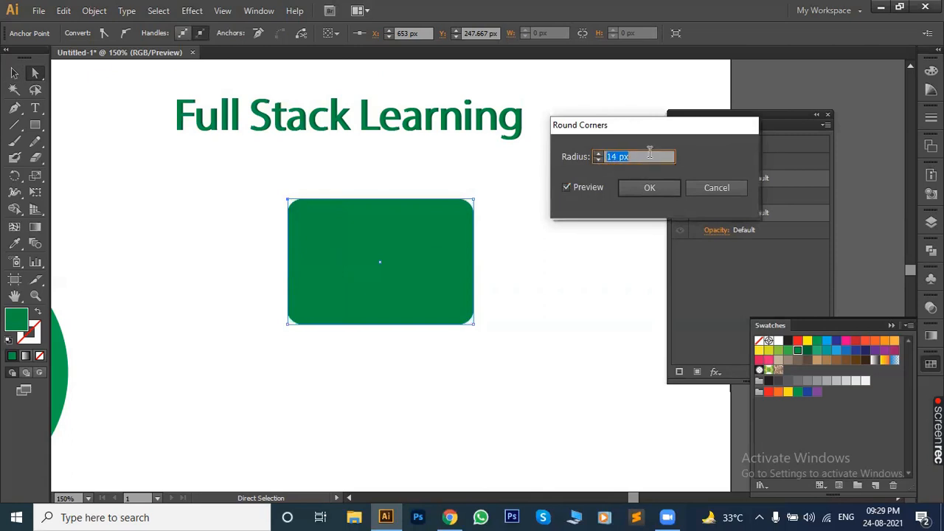
{"action": "scroll", "coordinate": [650, 152], "scroll_direction": "down", "scroll_amount": 12}
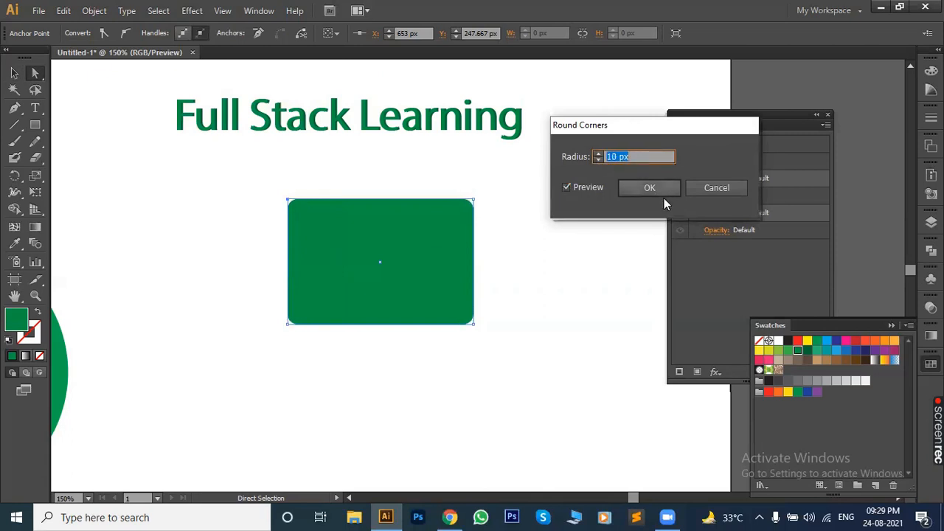
{"action": "left_click", "coordinate": [713, 189]}
- Move the plain green rectangle up and to the left, closer beneath the heading text
{"action": "left_click", "coordinate": [489, 241]}
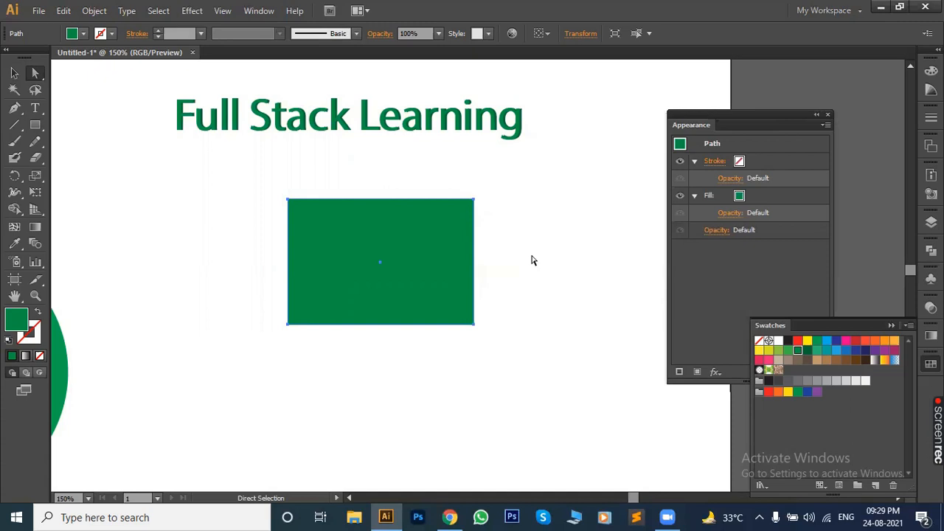
{"action": "left_click", "coordinate": [542, 284]}
{"action": "left_click_drag", "start_coordinate": [403, 281], "coordinate": [345, 259]}
- Start the Scribble effect on the rectangle and move its options dialog clear of the artwork
{"action": "left_click", "coordinate": [192, 10]}
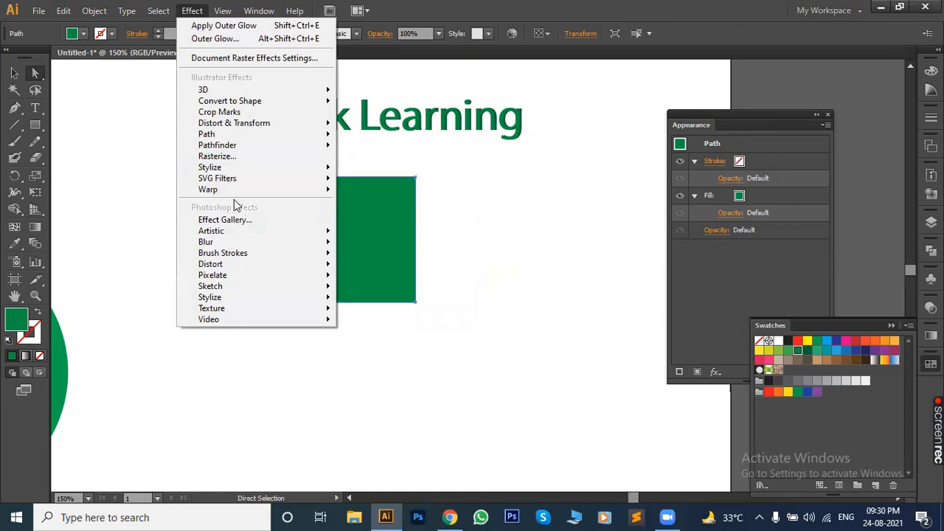
{"action": "mouse_move", "coordinate": [234, 170]}
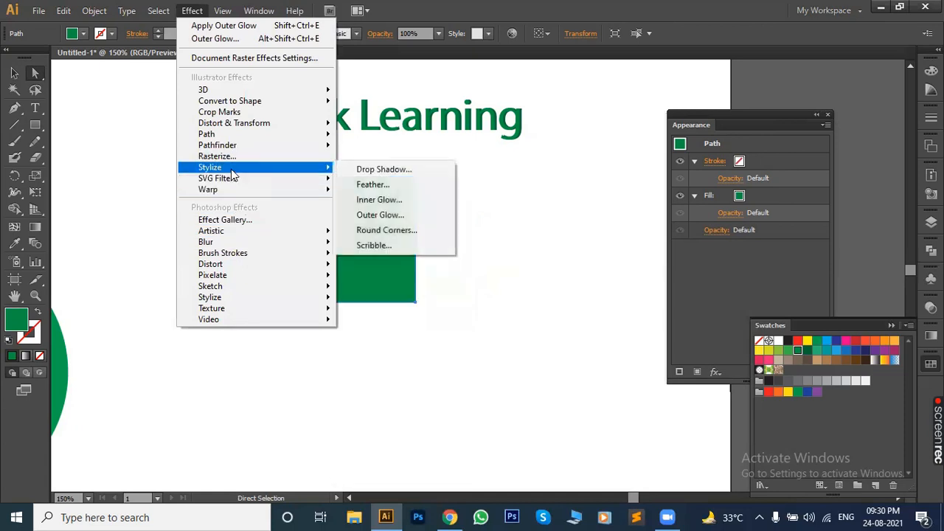
{"action": "left_click", "coordinate": [375, 245]}
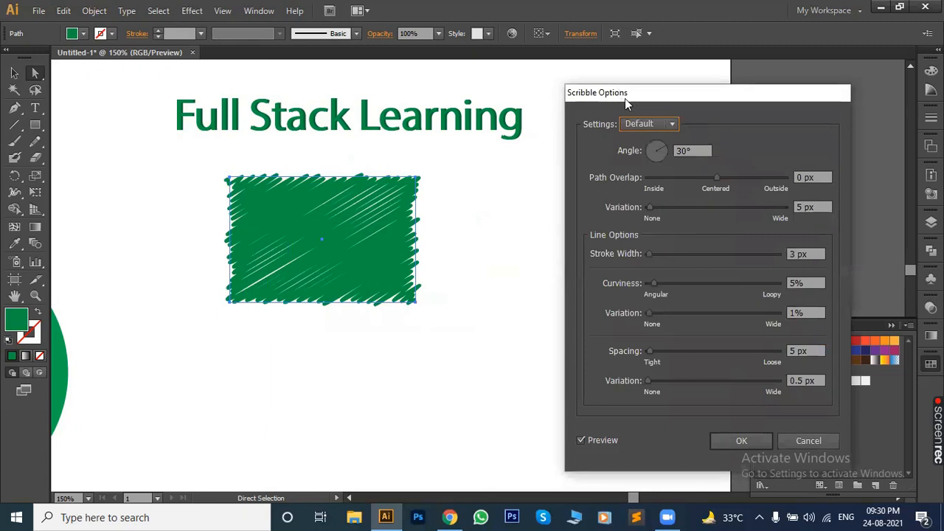
{"action": "left_click_drag", "start_coordinate": [625, 98], "coordinate": [669, 111]}
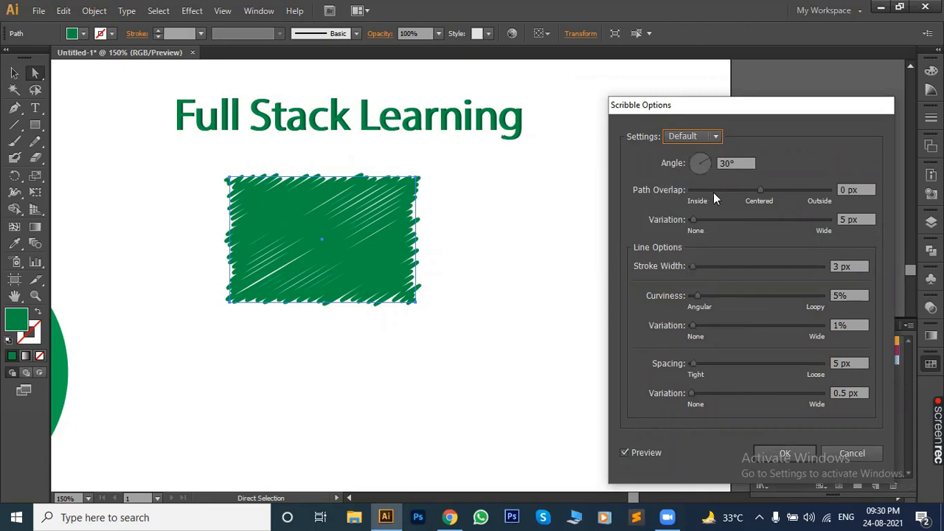
- Set the Scribble path overlap to 67 px, its variation to 45 px and the stroke width to 2 px
{"action": "left_click_drag", "start_coordinate": [764, 188], "coordinate": [786, 191]}
{"action": "mouse_move", "coordinate": [696, 220]}
{"action": "left_mouse_down"}
{"action": "mouse_move", "coordinate": [723, 219]}
{"action": "mouse_move", "coordinate": [713, 219]}
{"action": "left_mouse_up"}
{"action": "mouse_move", "coordinate": [697, 264]}
{"action": "left_mouse_down"}
{"action": "mouse_move", "coordinate": [733, 277]}
{"action": "mouse_move", "coordinate": [694, 272]}
{"action": "left_mouse_up"}
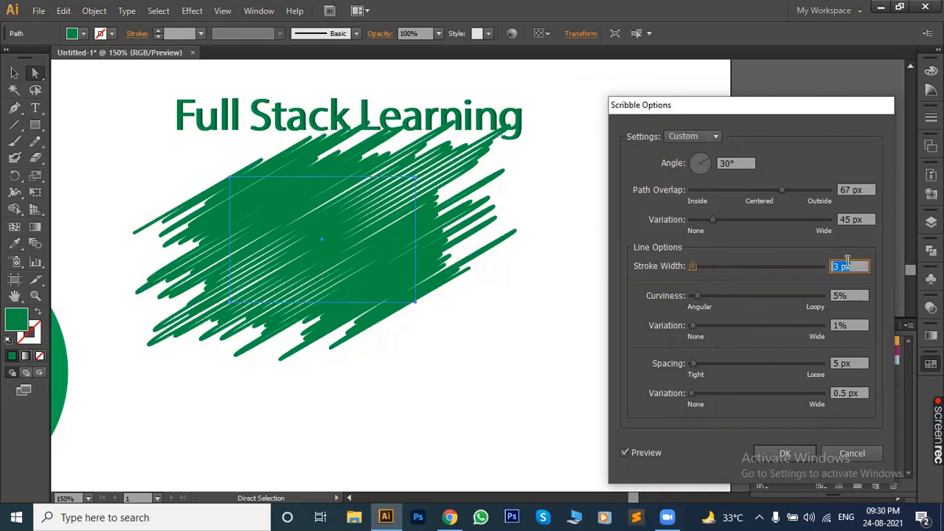
{"action": "key", "text": "Down"}
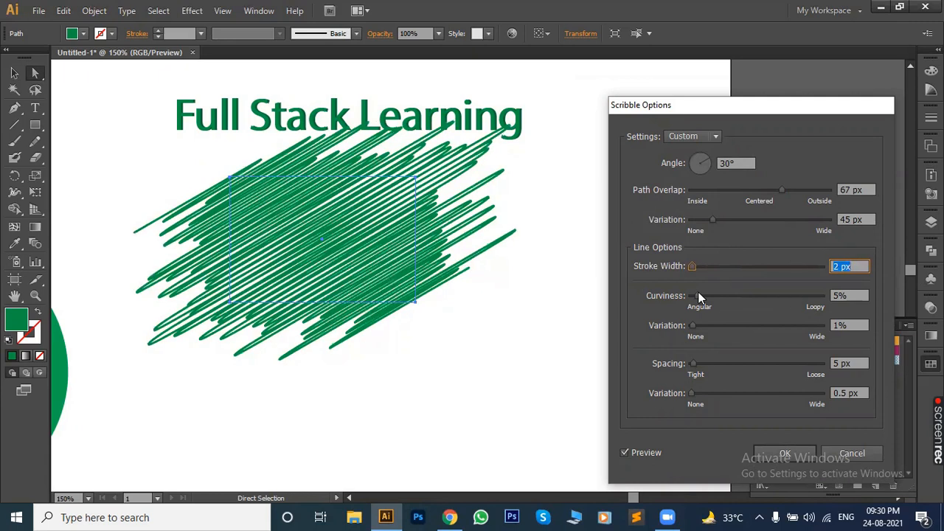
- Set Scribble curviness to 23% with 28% variation, and spacing to 7 px with 13 px variation
{"action": "mouse_move", "coordinate": [698, 295]}
{"action": "left_mouse_down"}
{"action": "mouse_move", "coordinate": [732, 294]}
{"action": "mouse_move", "coordinate": [722, 293]}
{"action": "left_mouse_up"}
{"action": "mouse_move", "coordinate": [694, 325]}
{"action": "left_mouse_down"}
{"action": "mouse_move", "coordinate": [737, 322]}
{"action": "mouse_move", "coordinate": [727, 322]}
{"action": "left_mouse_up"}
{"action": "mouse_move", "coordinate": [694, 363]}
{"action": "left_mouse_down"}
{"action": "mouse_move", "coordinate": [705, 369]}
{"action": "mouse_move", "coordinate": [695, 367]}
{"action": "mouse_move", "coordinate": [691, 394]}
{"action": "mouse_move", "coordinate": [705, 395]}
{"action": "mouse_move", "coordinate": [696, 393]}
{"action": "left_mouse_up"}
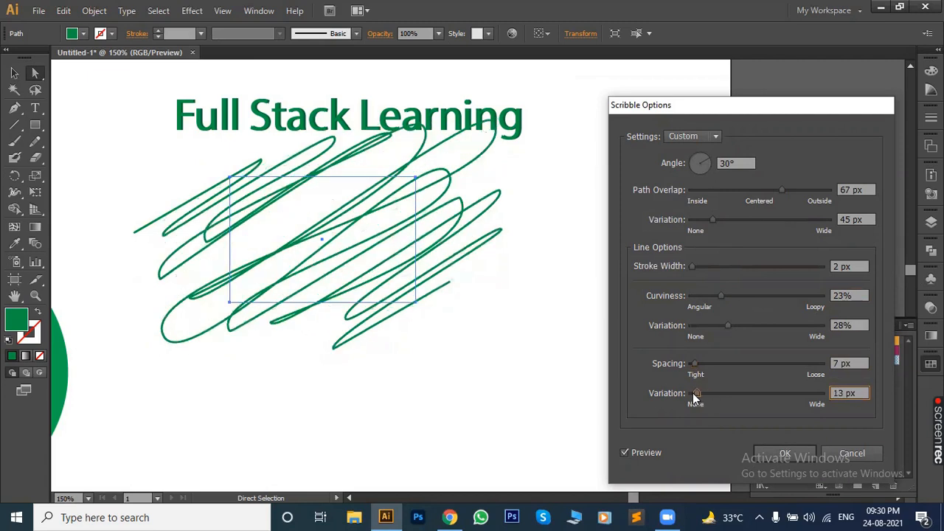
- Preview the Default, Sharp and Snarl Scribble presets on the rectangle
{"action": "left_click", "coordinate": [704, 138]}
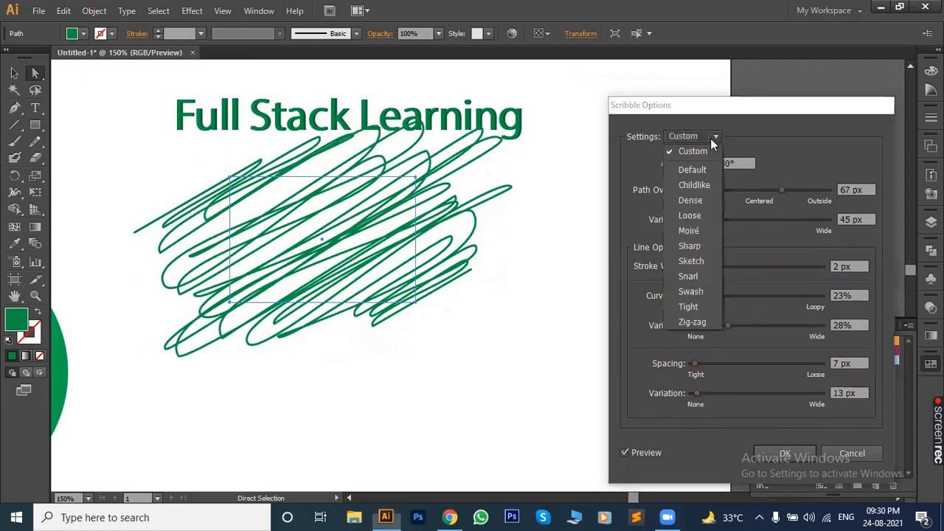
{"action": "left_click", "coordinate": [706, 169]}
{"action": "left_click", "coordinate": [712, 137]}
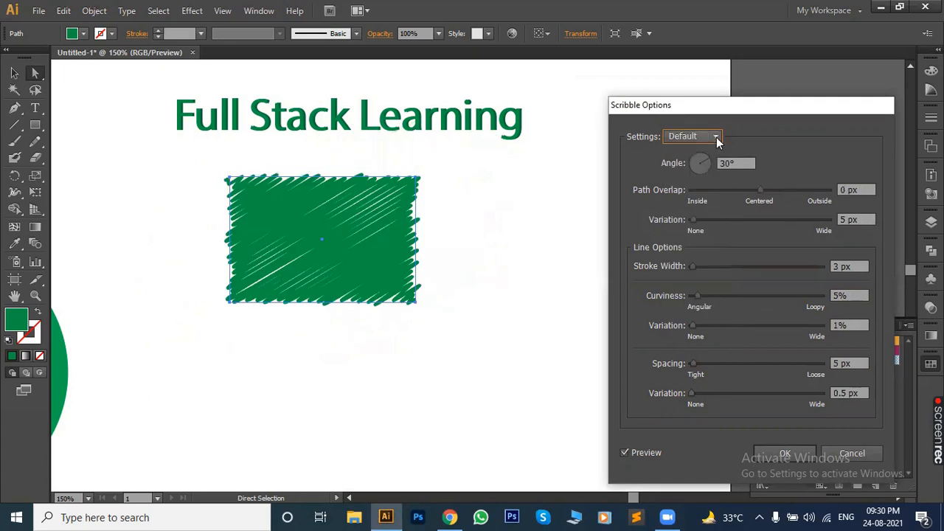
{"action": "left_click", "coordinate": [699, 188]}
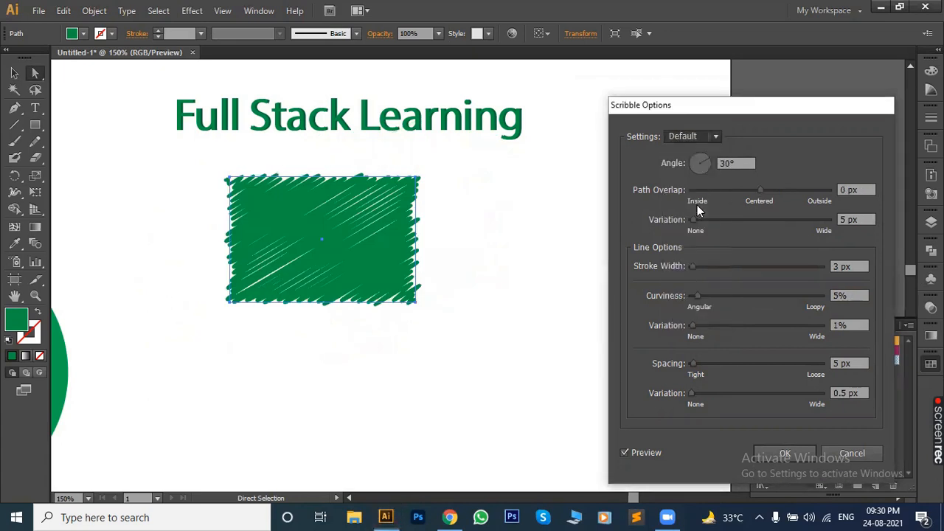
{"action": "left_click", "coordinate": [714, 137]}
{"action": "left_click", "coordinate": [689, 250]}
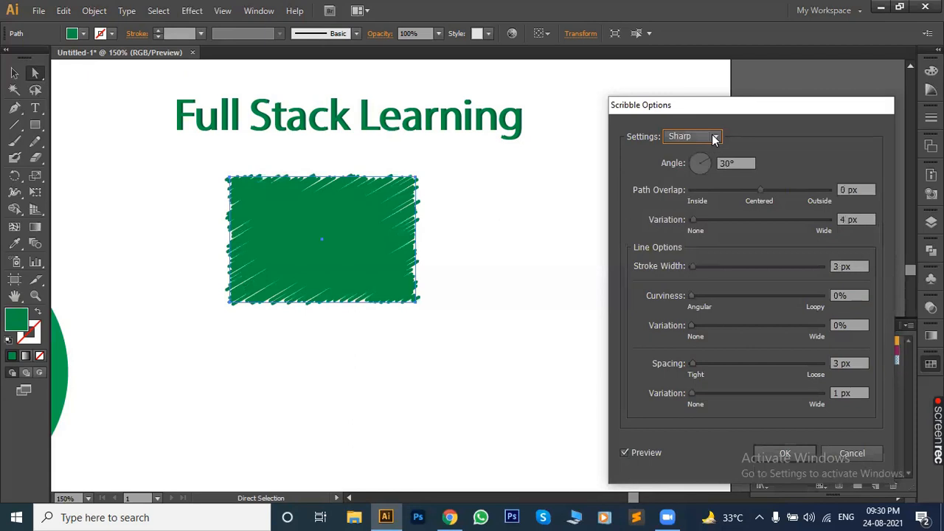
{"action": "left_click", "coordinate": [715, 138]}
{"action": "left_click", "coordinate": [698, 272]}
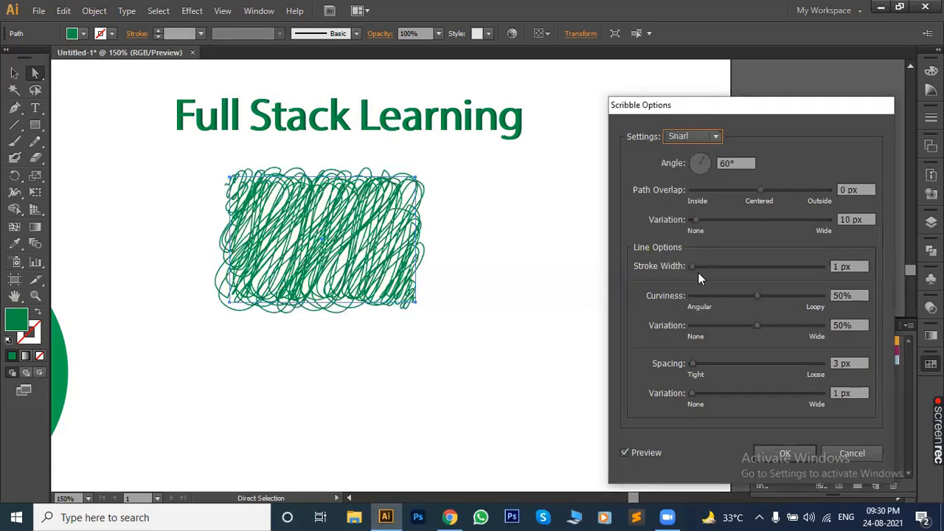
- Apply the Scribble effect to the rectangle with the Tight preset and deselect it
{"action": "left_click", "coordinate": [715, 135]}
{"action": "left_click", "coordinate": [685, 312]}
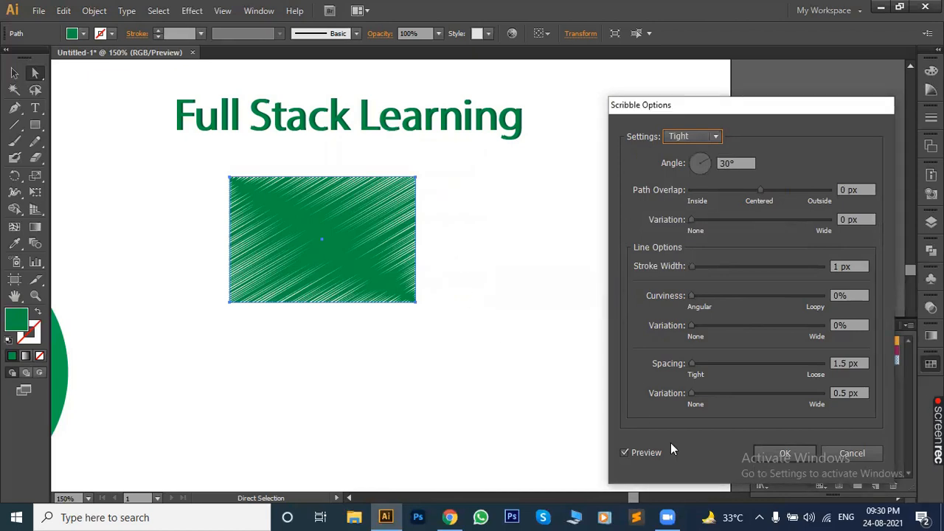
{"action": "left_click", "coordinate": [783, 448]}
{"action": "left_click", "coordinate": [452, 227]}
{"action": "left_click", "coordinate": [386, 237]}
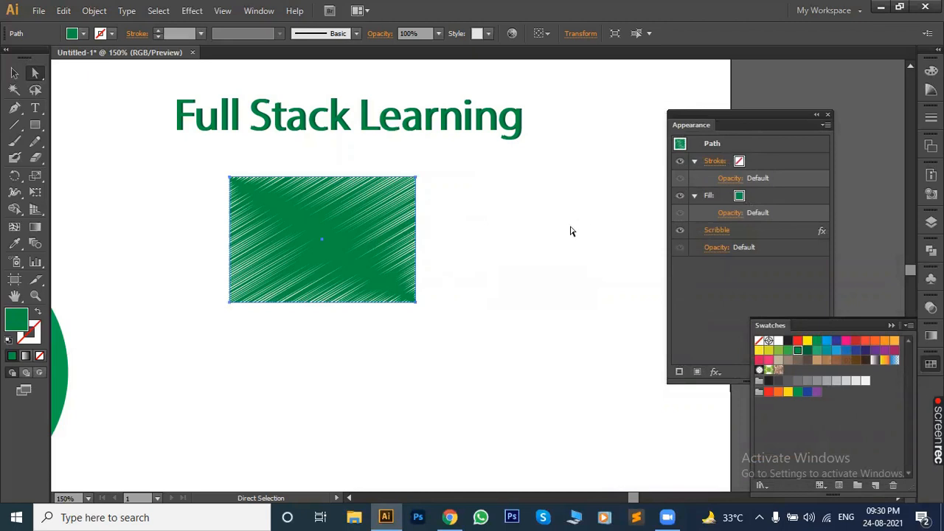
{"action": "left_click", "coordinate": [435, 281]}
{"action": "left_click", "coordinate": [322, 293]}
{"action": "left_click", "coordinate": [435, 323]}
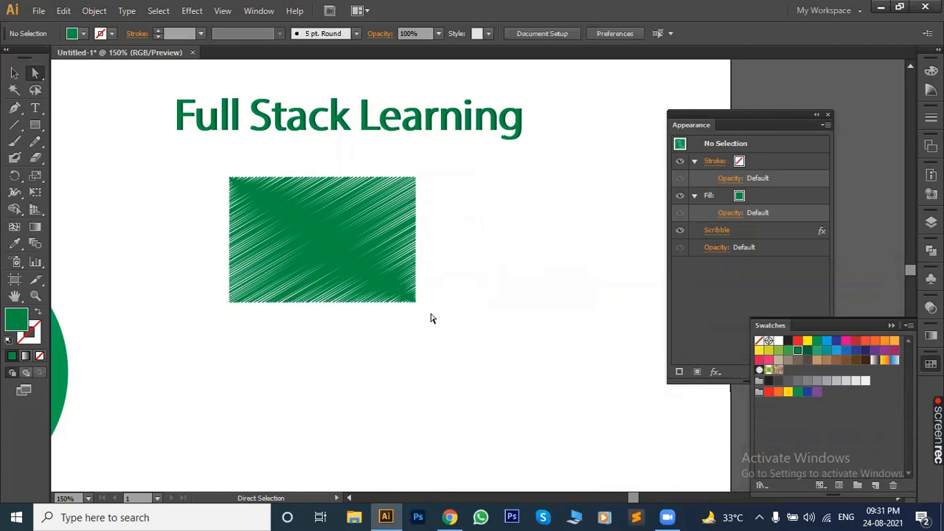
- Move the scribbled rectangle to the artboard's left side, draw a second green rectangle to its right and select it
{"action": "mouse_move", "coordinate": [352, 250]}
{"action": "left_mouse_down"}
{"action": "mouse_move", "coordinate": [236, 236]}
{"action": "mouse_move", "coordinate": [193, 218]}
{"action": "left_mouse_up"}
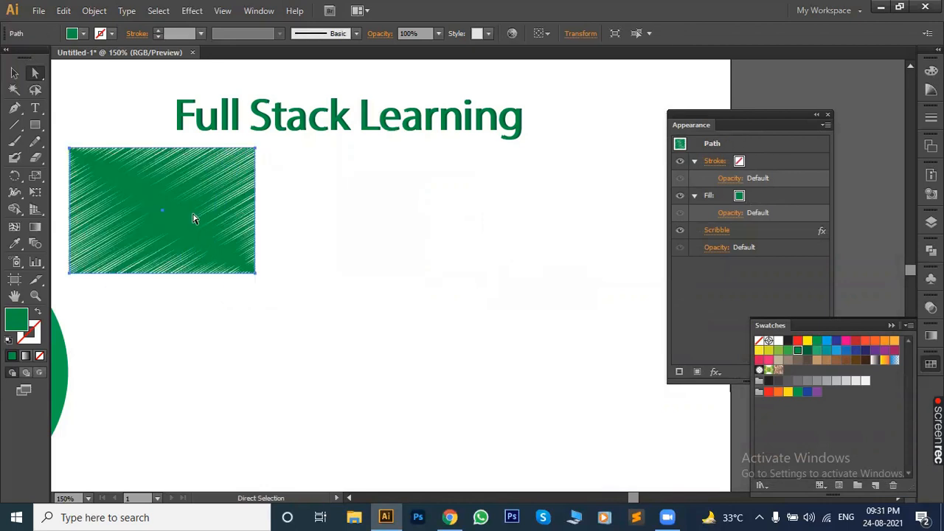
{"action": "left_click", "coordinate": [338, 197]}
{"action": "left_click", "coordinate": [15, 124]}
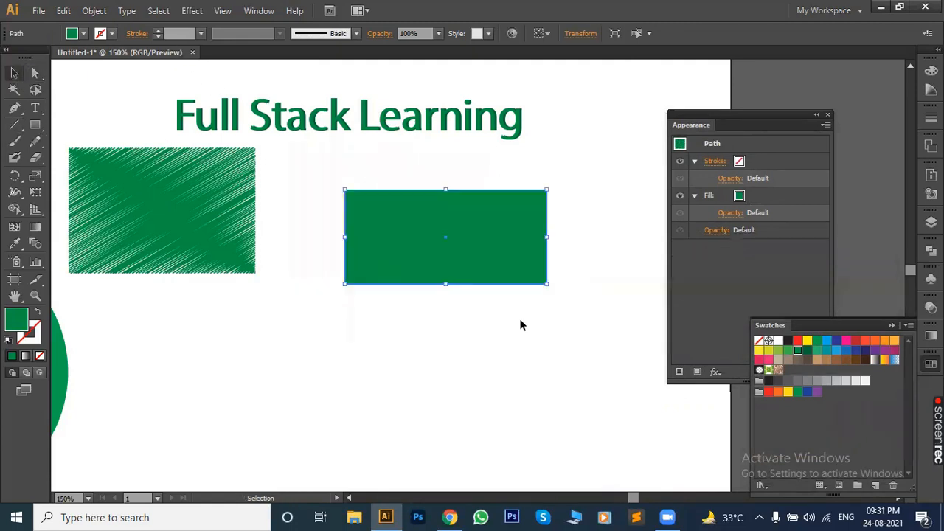
{"action": "left_click", "coordinate": [520, 325]}
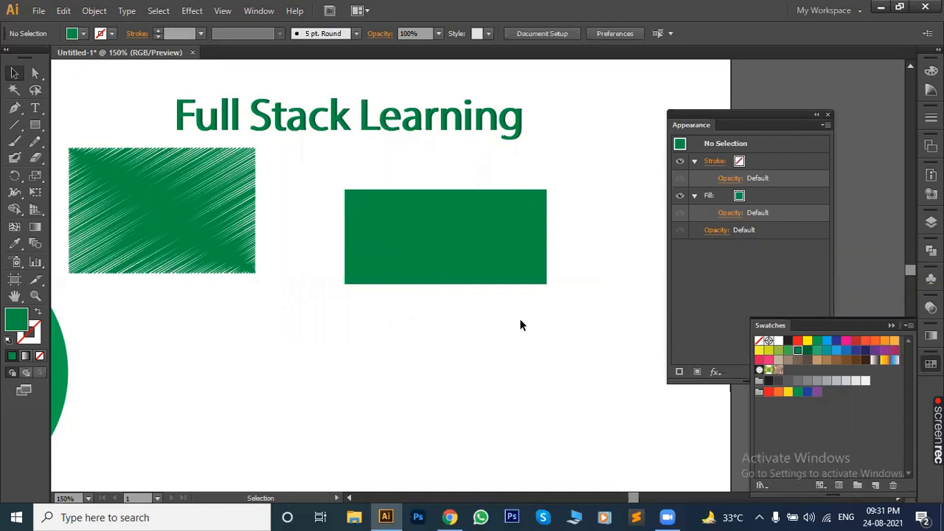
{"action": "left_click", "coordinate": [495, 269]}
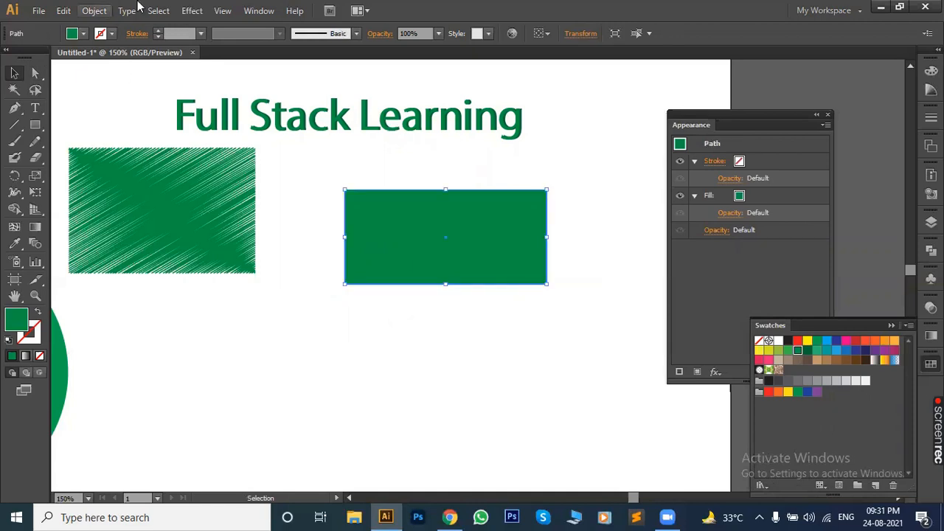
{"action": "left_click", "coordinate": [199, 11]}
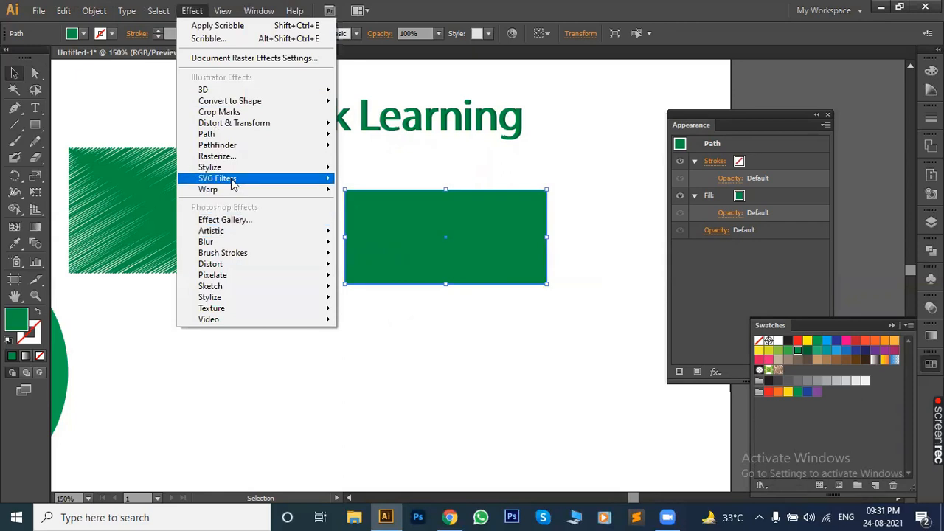
{"action": "mouse_move", "coordinate": [231, 196]}
{"action": "left_click", "coordinate": [397, 191]}
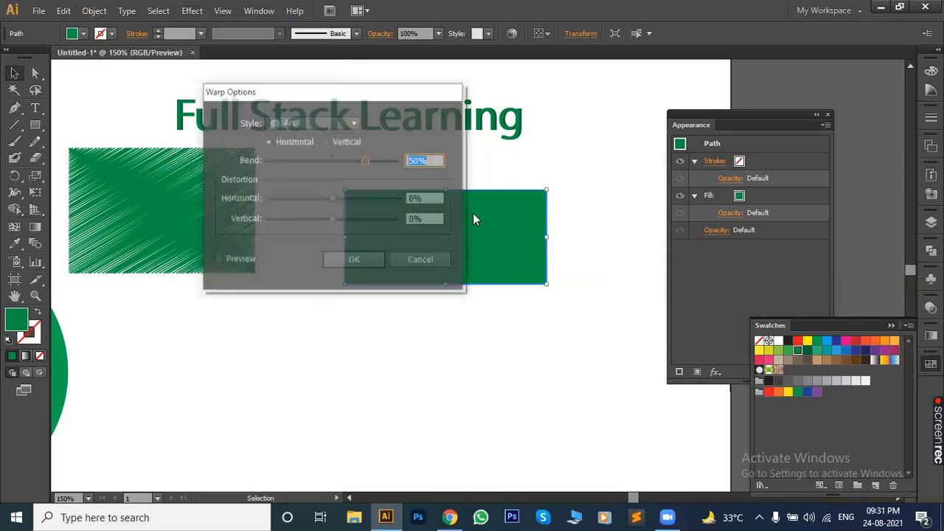
{"action": "left_click_drag", "start_coordinate": [327, 104], "coordinate": [716, 113]}
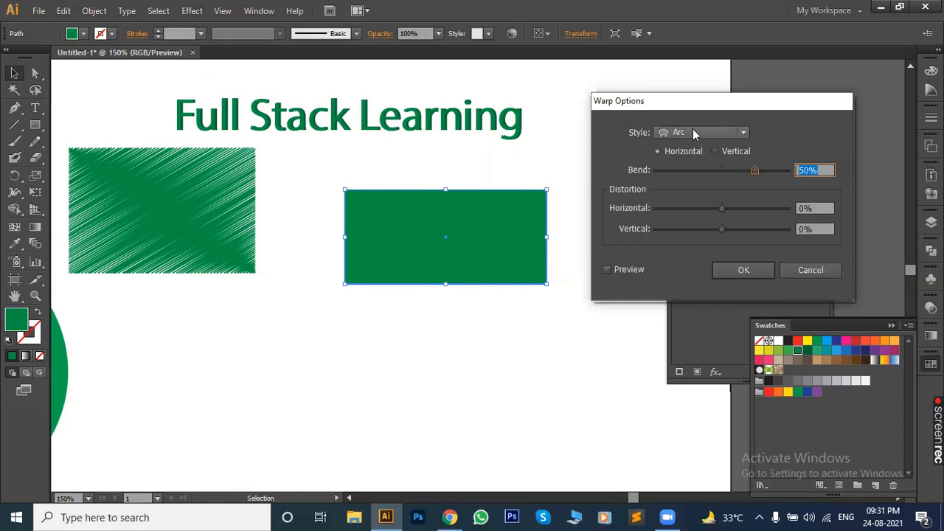
{"action": "left_click", "coordinate": [811, 271]}
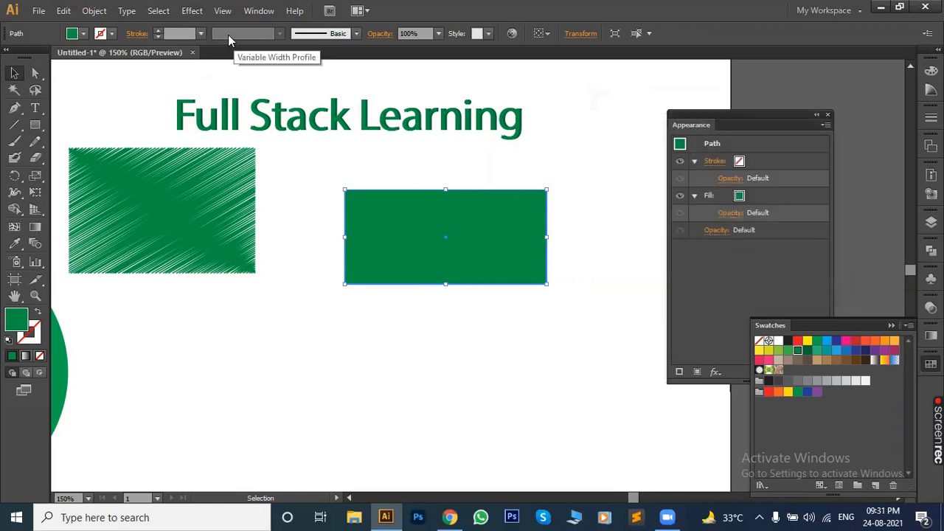
- Start the Arc warp effect on the new rectangle and preview it with a 50% horizontal bend
{"action": "left_click", "coordinate": [192, 12]}
{"action": "mouse_move", "coordinate": [325, 190]}
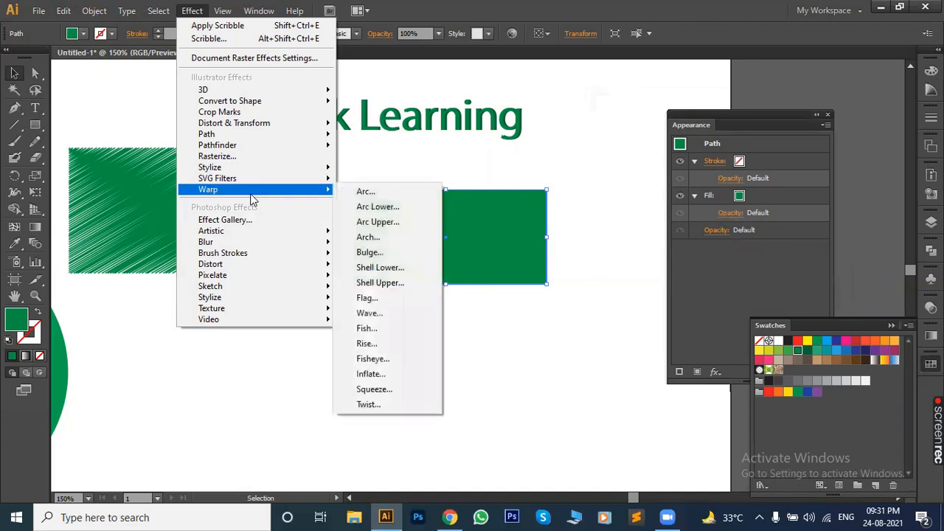
{"action": "left_click", "coordinate": [363, 192]}
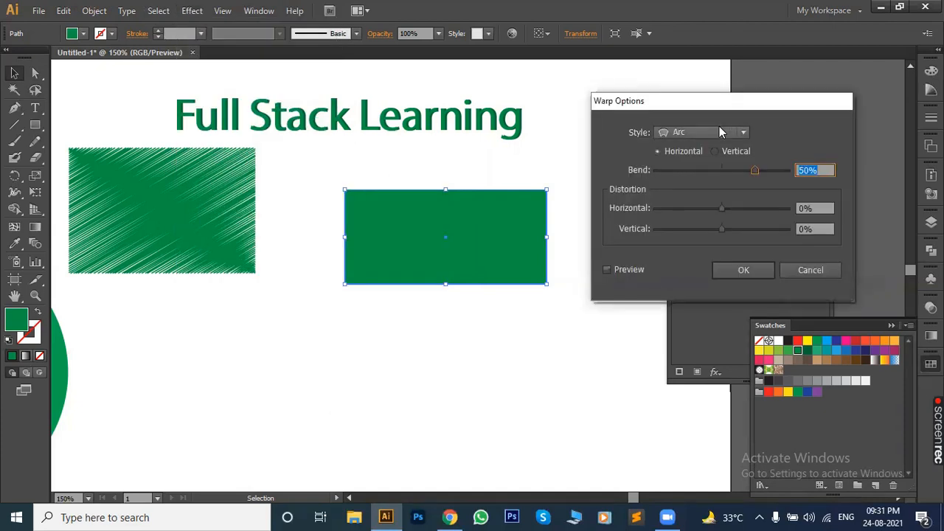
{"action": "left_click", "coordinate": [721, 130]}
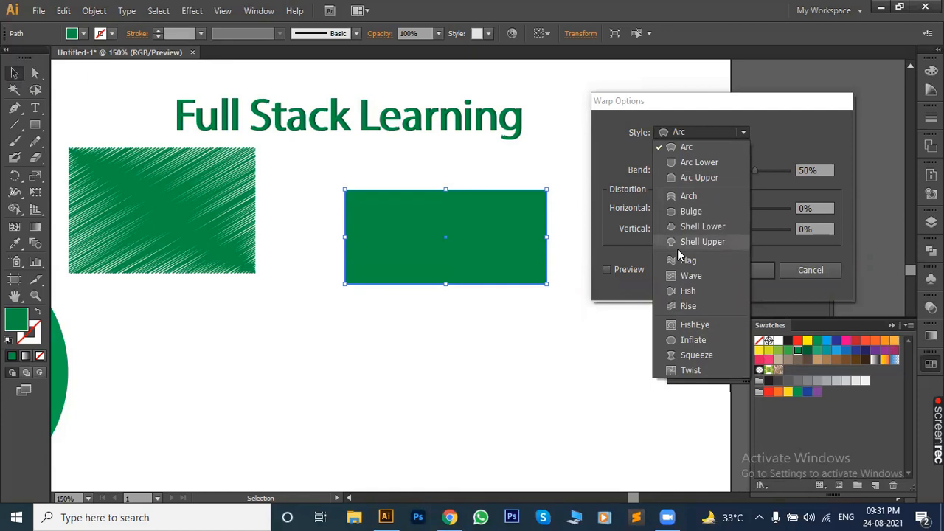
{"action": "left_click", "coordinate": [607, 270]}
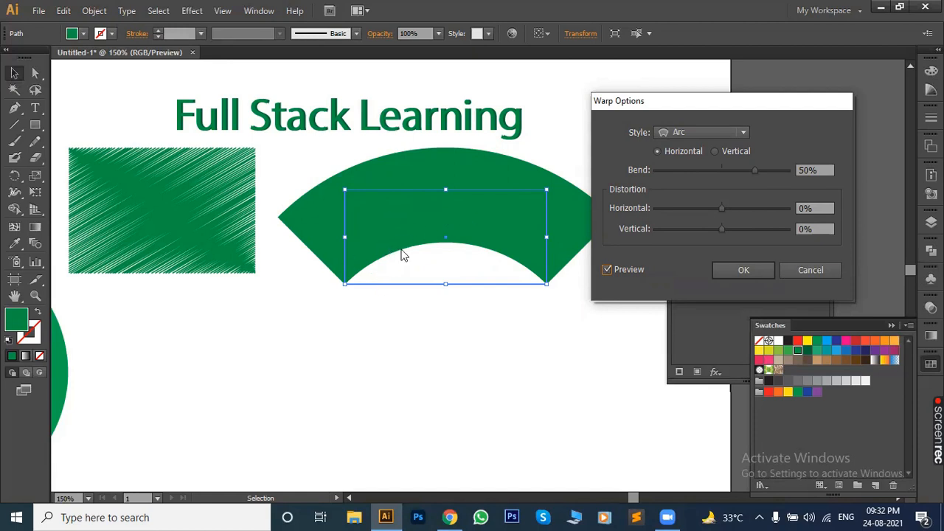
- Preview the Arc Lower, Arc Upper and Flag warp styles on the second rectangle
{"action": "left_click", "coordinate": [682, 134]}
{"action": "left_click", "coordinate": [698, 156]}
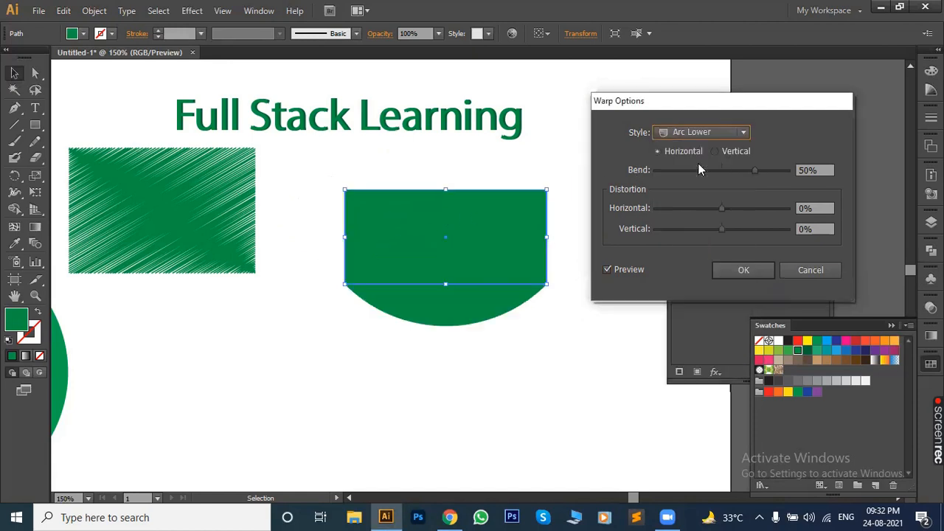
{"action": "left_click", "coordinate": [690, 134]}
{"action": "left_click", "coordinate": [695, 170]}
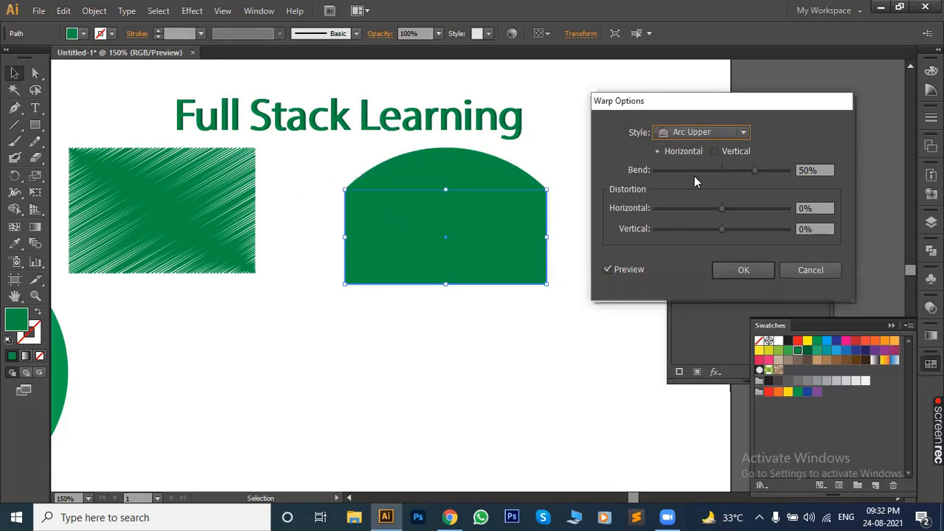
{"action": "left_click", "coordinate": [693, 135]}
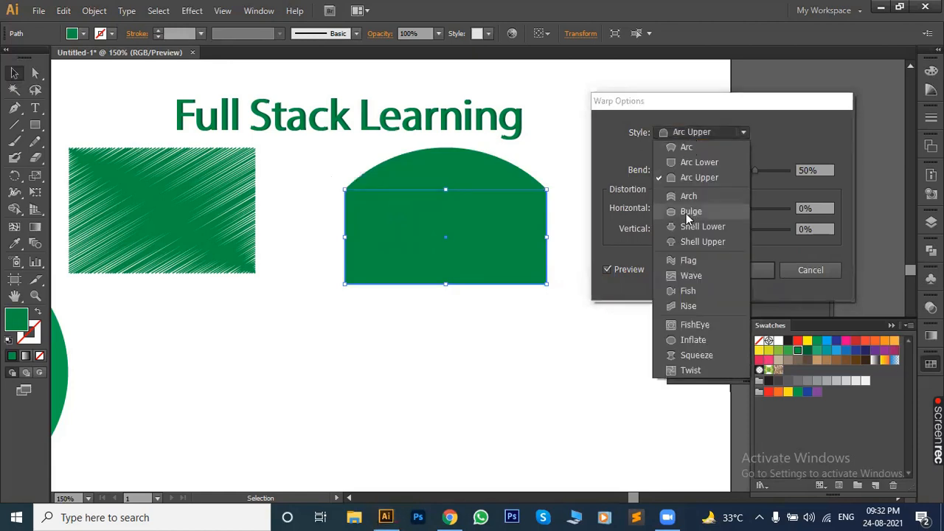
{"action": "left_click", "coordinate": [701, 262]}
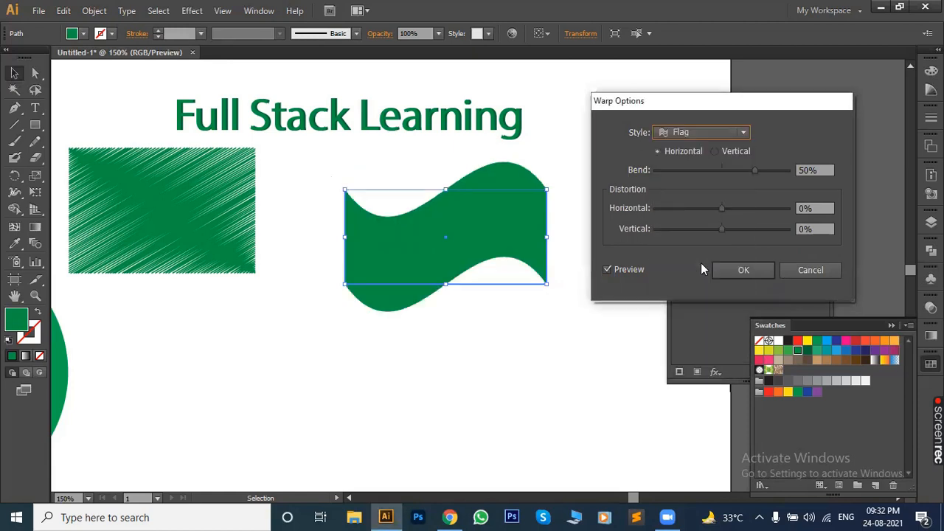
- Try the Flag warp with a 28% bend and -1% horizontal distortion, and cancel the warp
{"action": "left_click_drag", "start_coordinate": [755, 170], "coordinate": [741, 175]}
{"action": "mouse_move", "coordinate": [723, 209]}
{"action": "left_mouse_down"}
{"action": "mouse_move", "coordinate": [701, 214]}
{"action": "mouse_move", "coordinate": [722, 209]}
{"action": "left_mouse_up"}
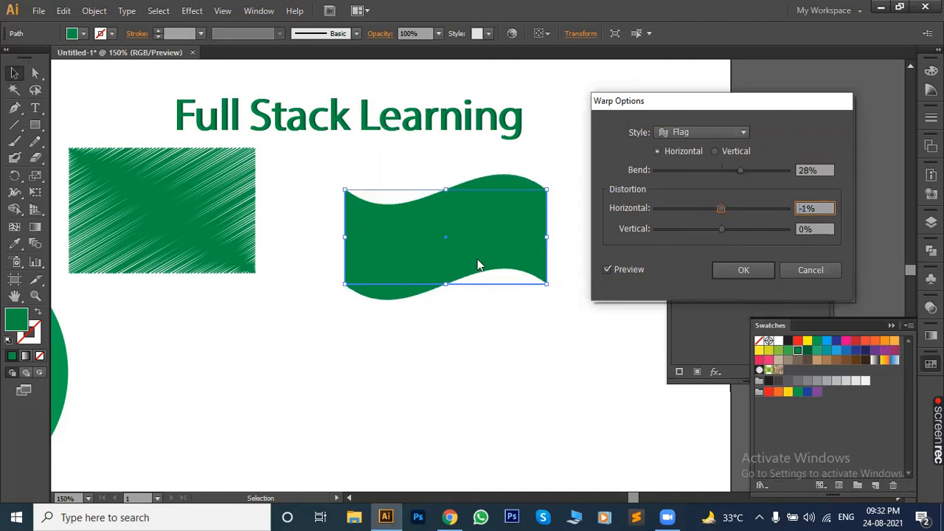
{"action": "left_click", "coordinate": [810, 270]}
- Start the Shell Upper warp effect on the scribbled rectangle and preview it with a 50% horizontal bend
{"action": "left_click", "coordinate": [148, 261]}
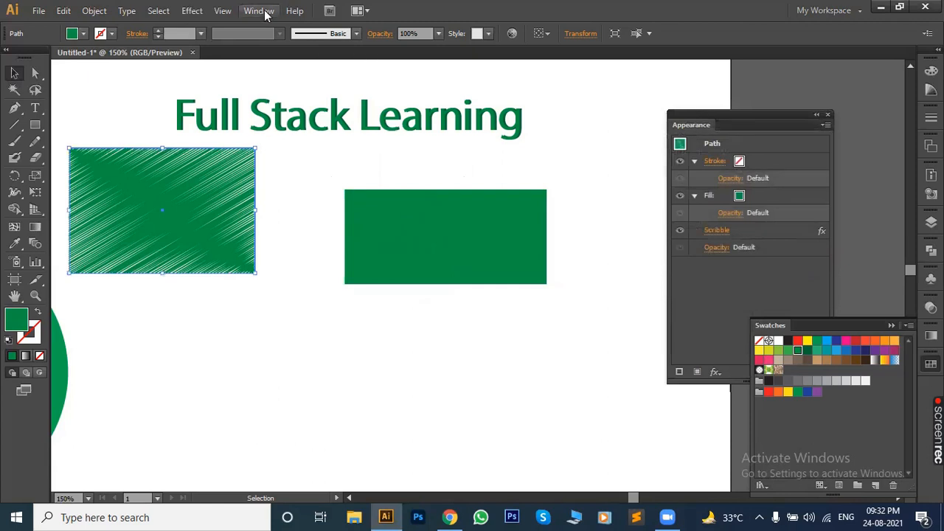
{"action": "left_click", "coordinate": [193, 12]}
{"action": "mouse_move", "coordinate": [218, 198]}
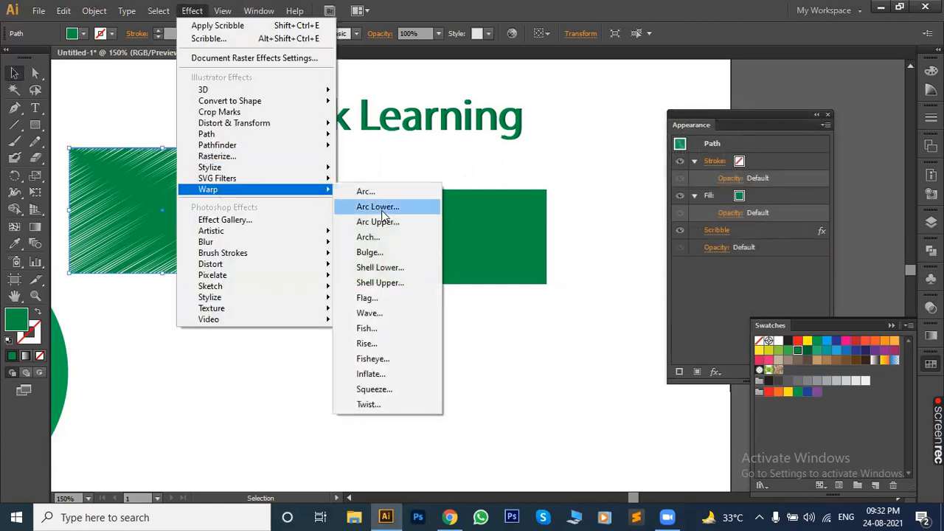
{"action": "left_click", "coordinate": [369, 283]}
{"action": "left_click", "coordinate": [606, 269]}
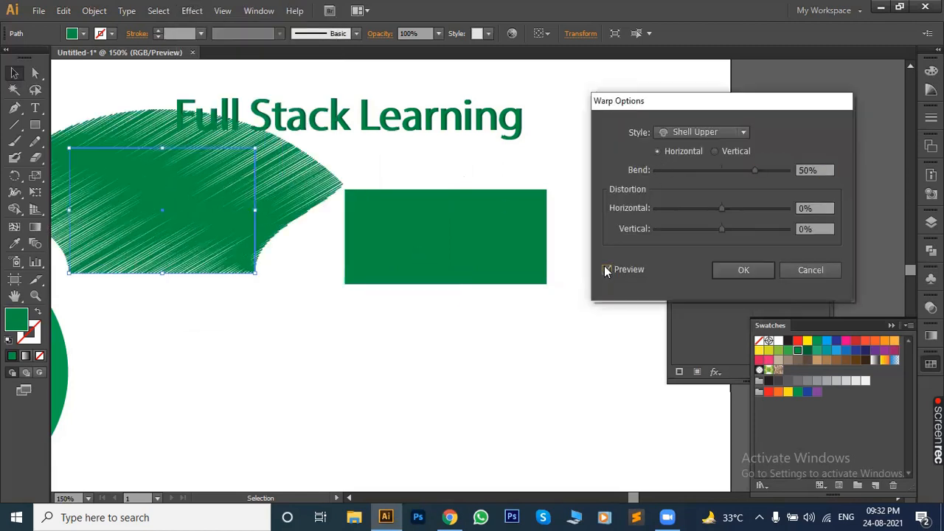
- Preview the Fish, Inflate, Squeeze and Flag warp styles on the scribbled rectangle
{"action": "left_click", "coordinate": [711, 133]}
{"action": "left_click", "coordinate": [687, 291]}
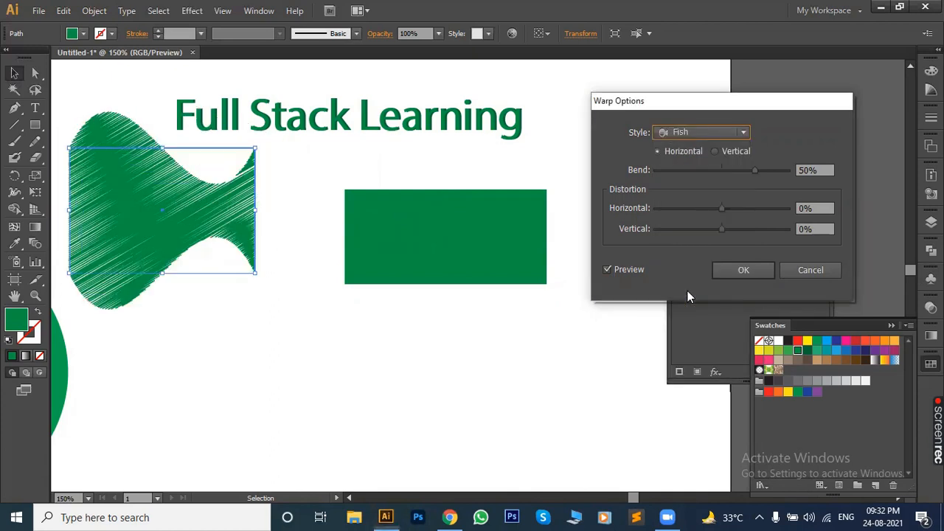
{"action": "left_click", "coordinate": [707, 131]}
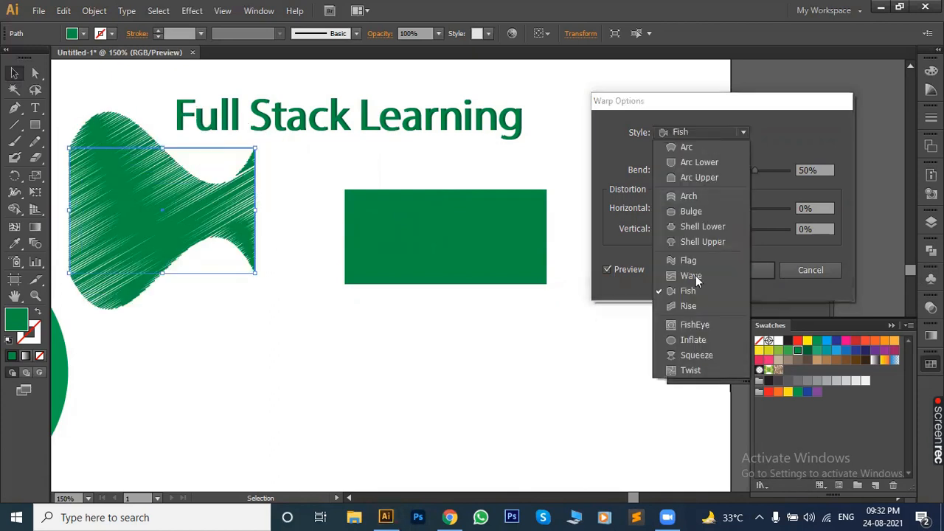
{"action": "left_click", "coordinate": [686, 341]}
{"action": "left_click", "coordinate": [691, 131]}
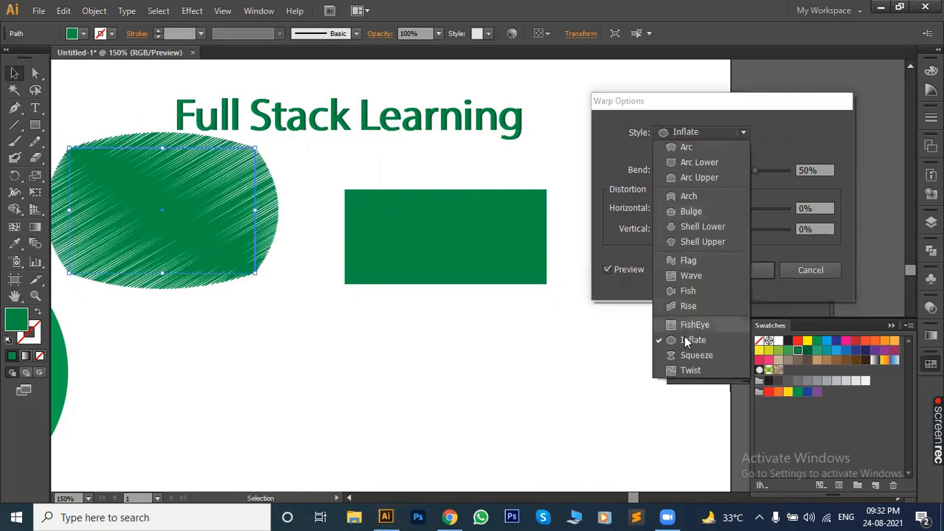
{"action": "left_click", "coordinate": [696, 355]}
{"action": "left_click", "coordinate": [690, 132]}
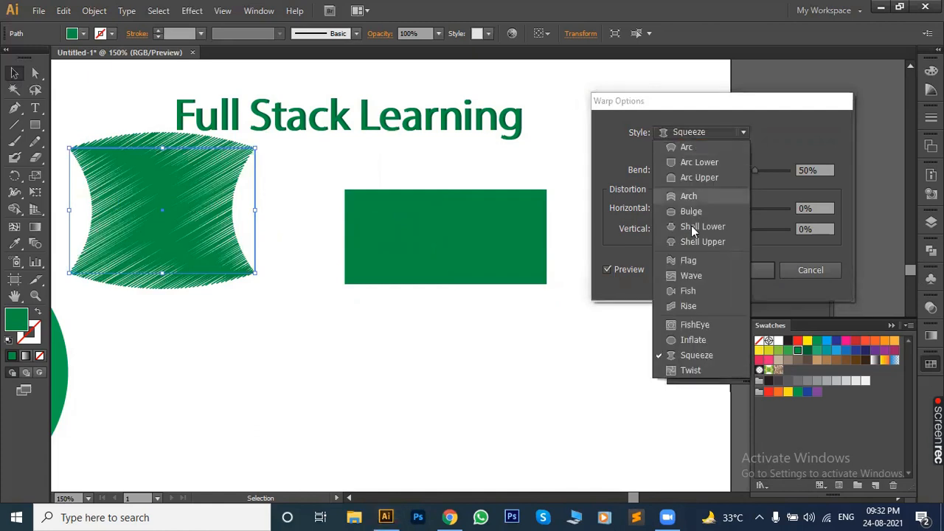
{"action": "left_click", "coordinate": [688, 262]}
- Compare the Arc and Flag warp styles on the scribbled rectangle
{"action": "left_click", "coordinate": [691, 133]}
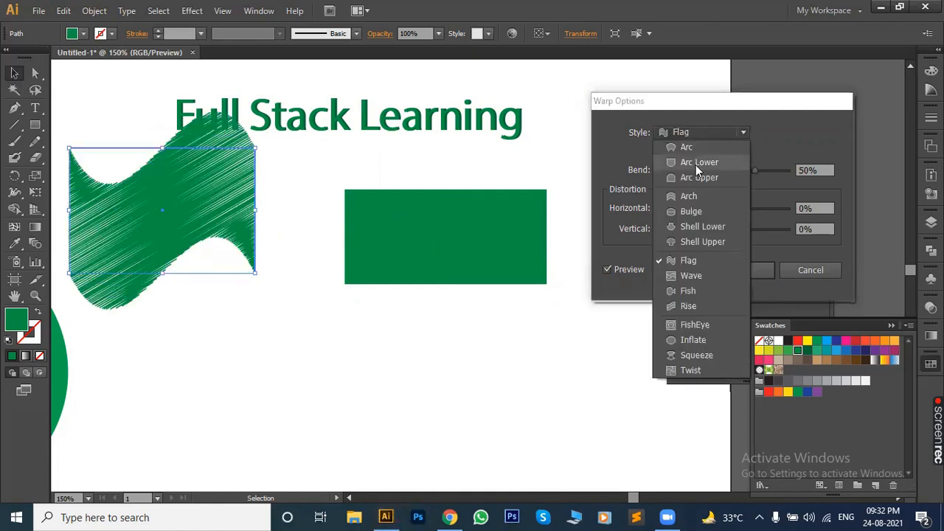
{"action": "left_click", "coordinate": [696, 148]}
{"action": "left_click", "coordinate": [677, 136]}
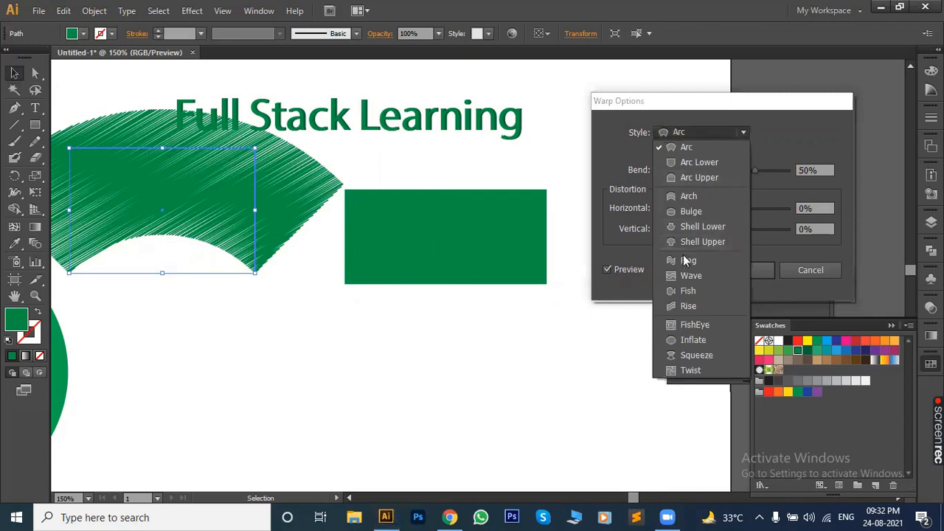
{"action": "left_click", "coordinate": [683, 255]}
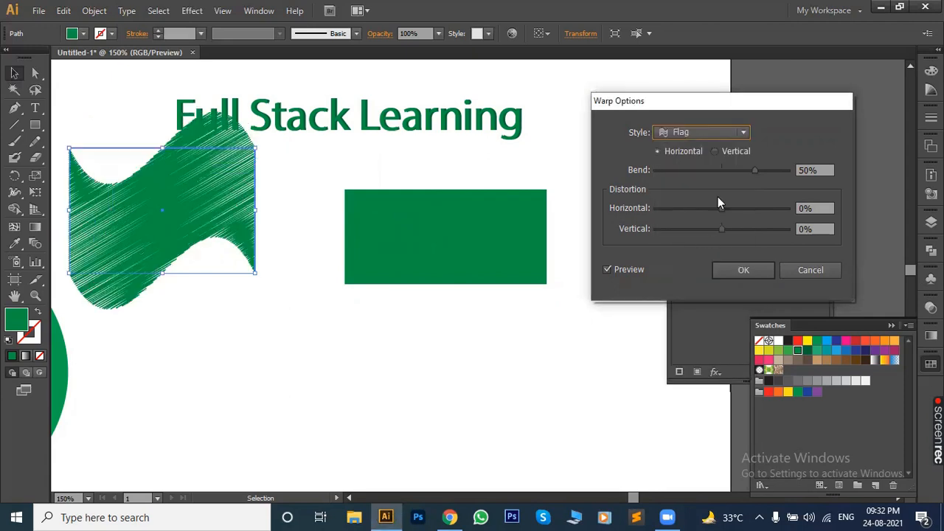
{"action": "left_click", "coordinate": [679, 132]}
{"action": "left_click", "coordinate": [676, 147]}
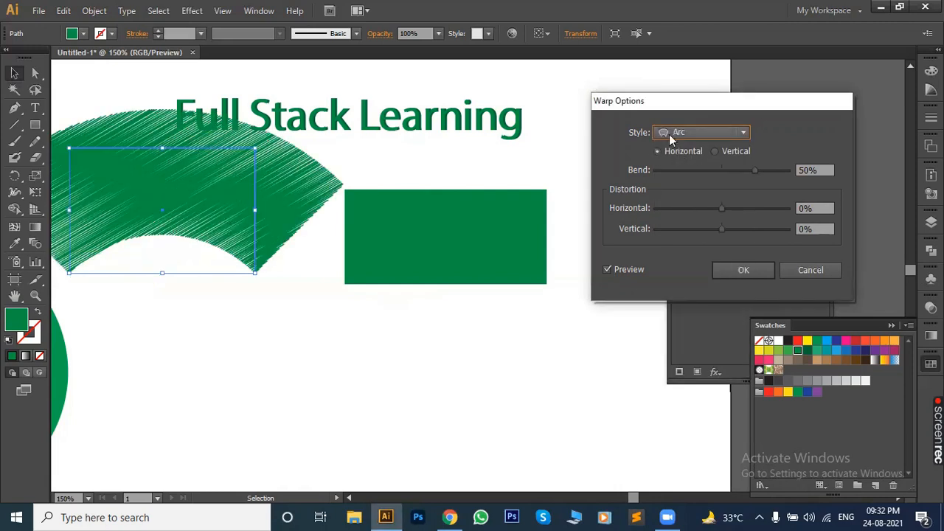
- Apply the Rise warp with a 50% bend to the scribbled rectangle and move the shape further down the artboard
{"action": "left_click", "coordinate": [669, 134]}
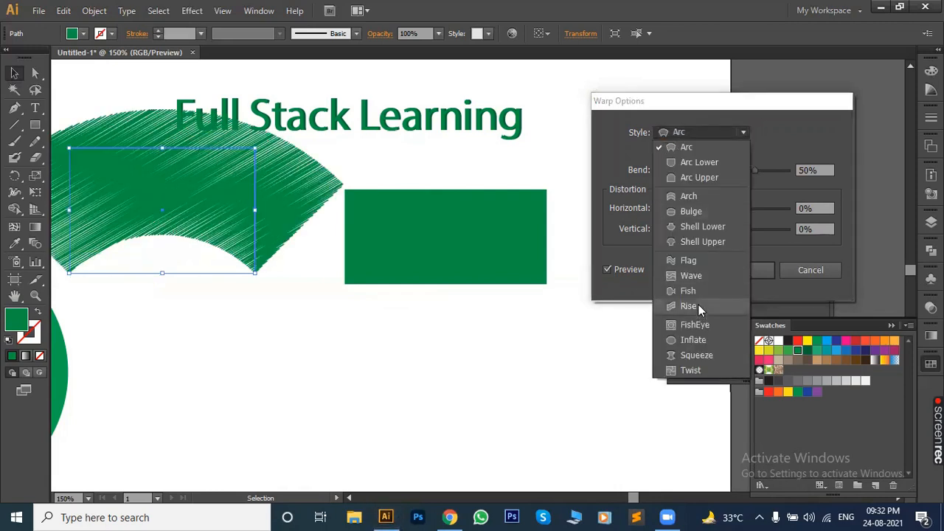
{"action": "left_click", "coordinate": [698, 306]}
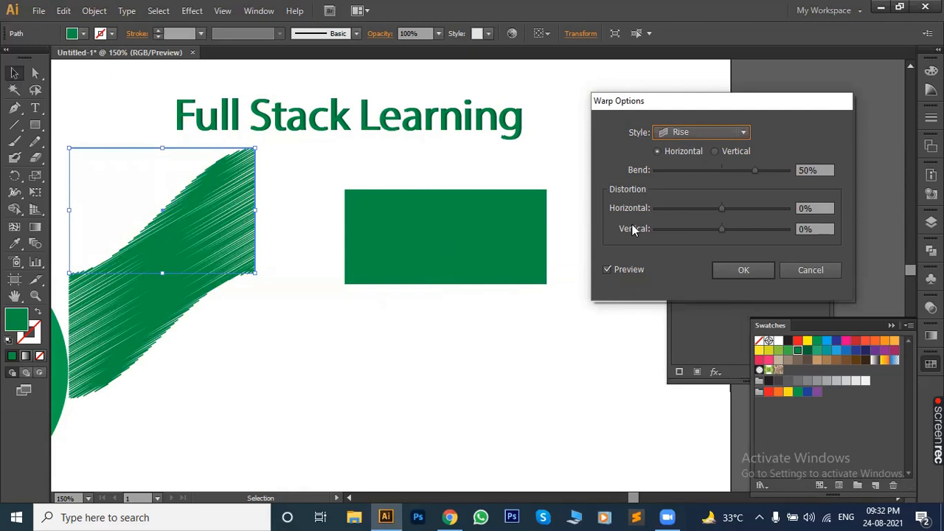
{"action": "left_click", "coordinate": [741, 272]}
{"action": "left_click", "coordinate": [246, 319]}
{"action": "mouse_move", "coordinate": [189, 267]}
{"action": "left_mouse_down"}
{"action": "mouse_move", "coordinate": [263, 240]}
{"action": "mouse_move", "coordinate": [238, 313]}
{"action": "left_mouse_up"}
{"action": "left_click_drag", "start_coordinate": [273, 265], "coordinate": [234, 288]}
- Start the Arc warp effect on the "Full Stack Learning" text and preview it with a 50% horizontal bend
{"action": "left_click", "coordinate": [256, 121]}
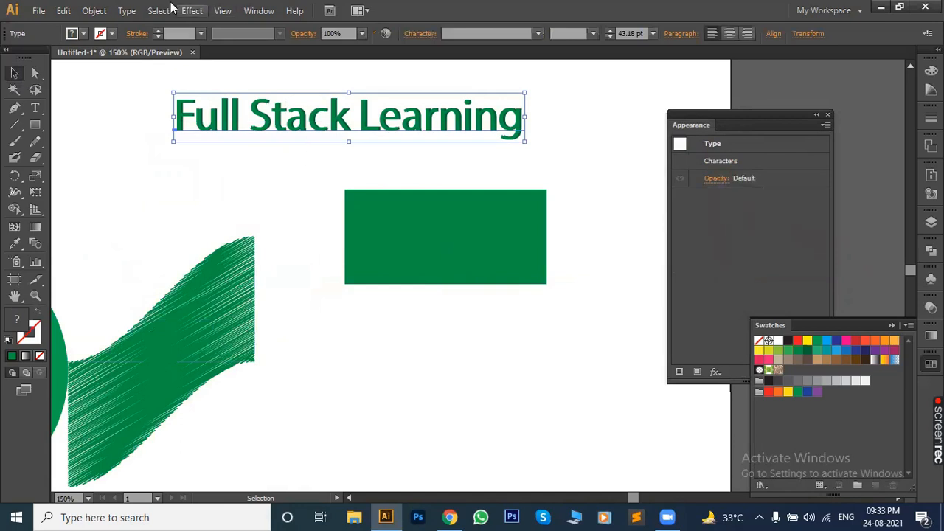
{"action": "left_click", "coordinate": [191, 10]}
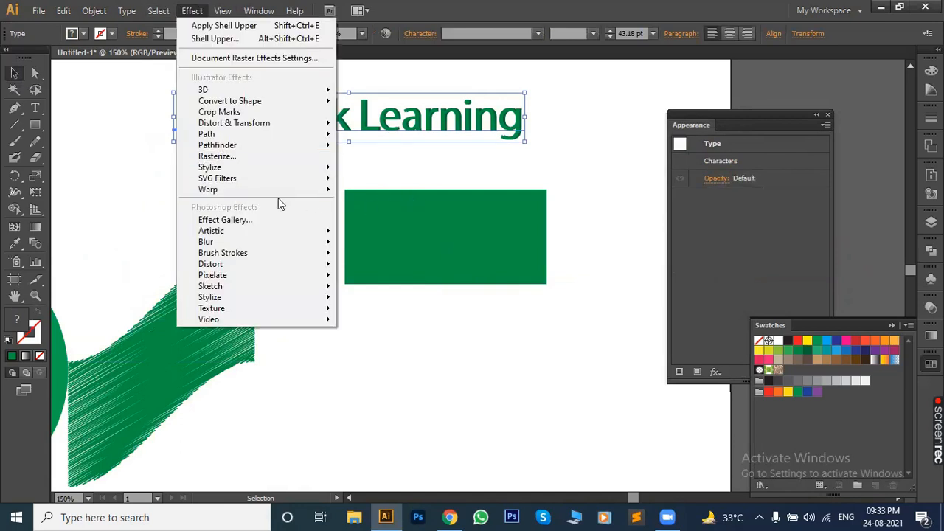
{"action": "mouse_move", "coordinate": [281, 190]}
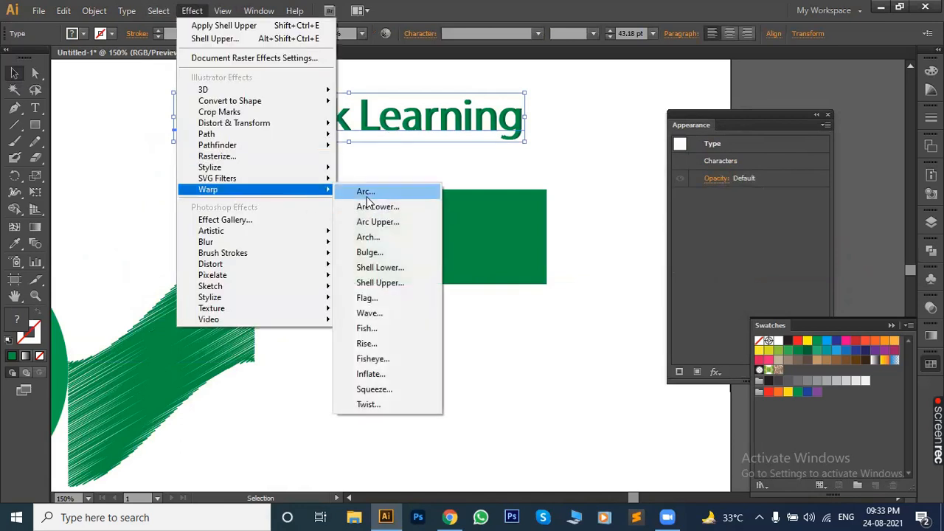
{"action": "left_click", "coordinate": [366, 195]}
{"action": "left_click", "coordinate": [608, 269]}
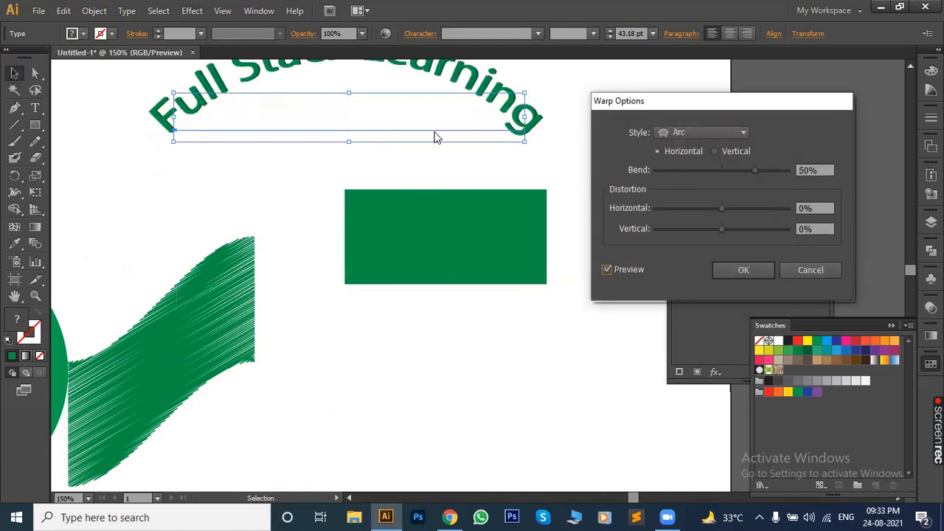
- Preview the Arc Lower and Shell Upper warp styles on the text
{"action": "left_click", "coordinate": [722, 133]}
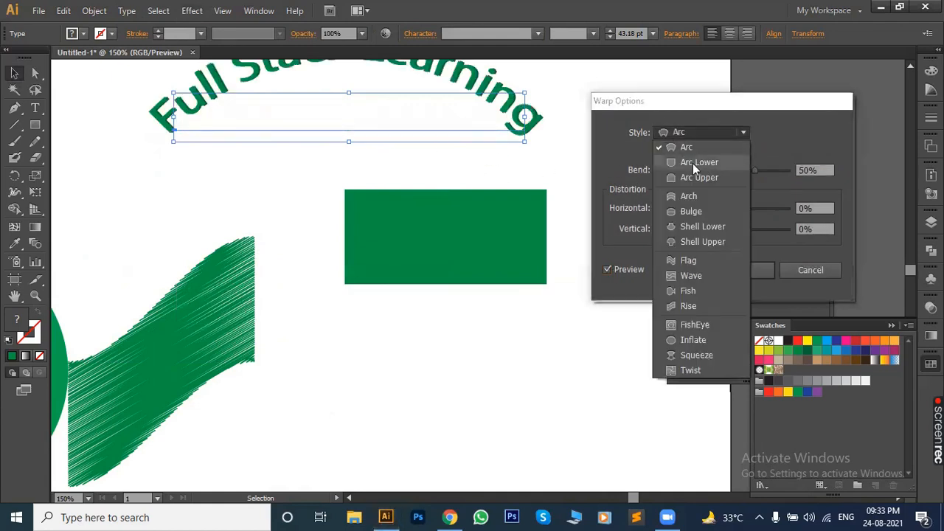
{"action": "left_click", "coordinate": [693, 163]}
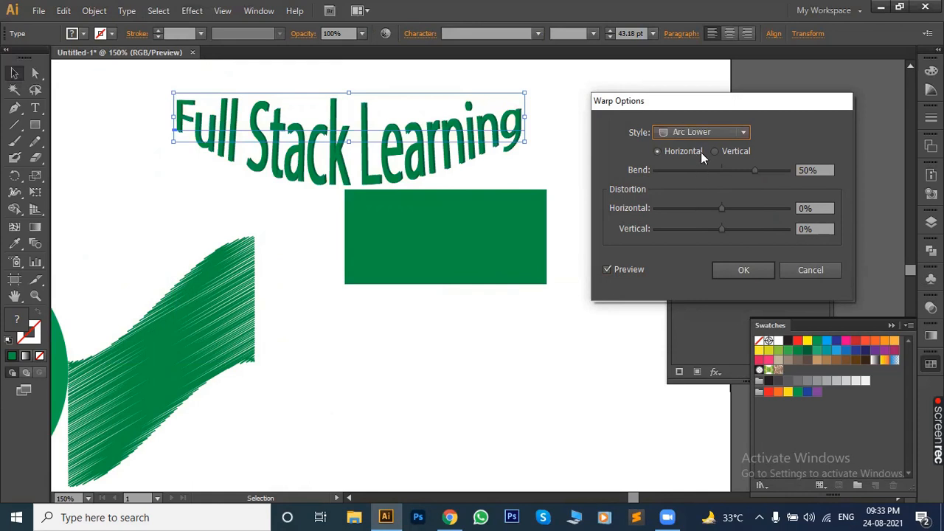
{"action": "left_click", "coordinate": [701, 133]}
{"action": "left_click", "coordinate": [684, 242]}
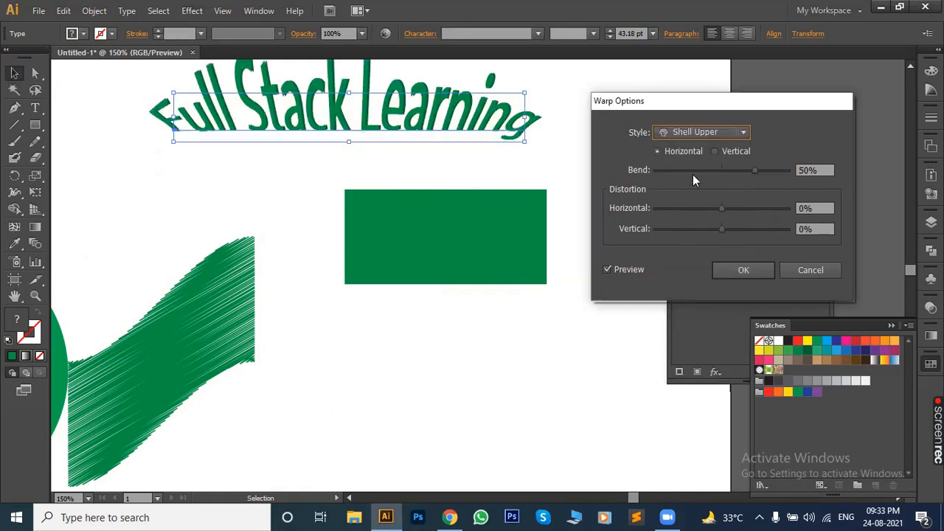
- Switch the text's warp style to Flag and set its bend to -79%
{"action": "left_click", "coordinate": [677, 133]}
{"action": "left_click", "coordinate": [670, 254]}
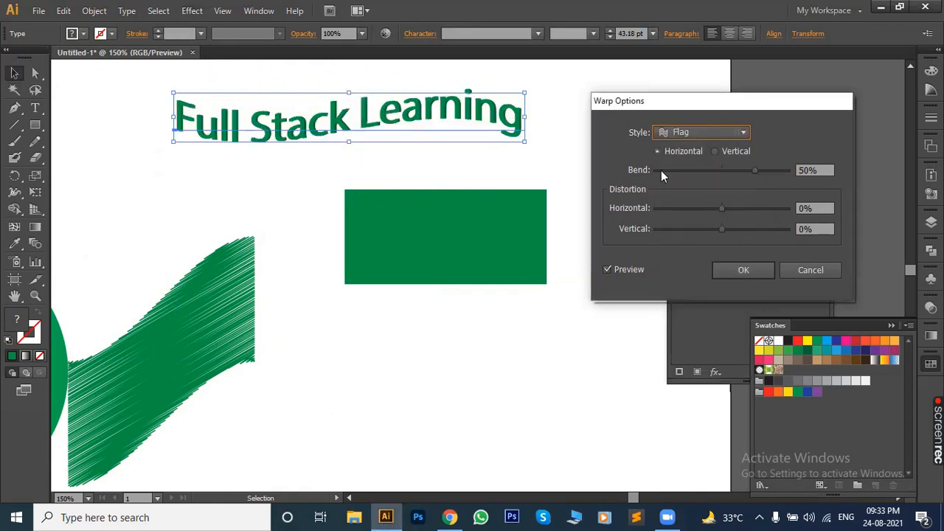
{"action": "left_click_drag", "start_coordinate": [751, 173], "coordinate": [671, 171]}
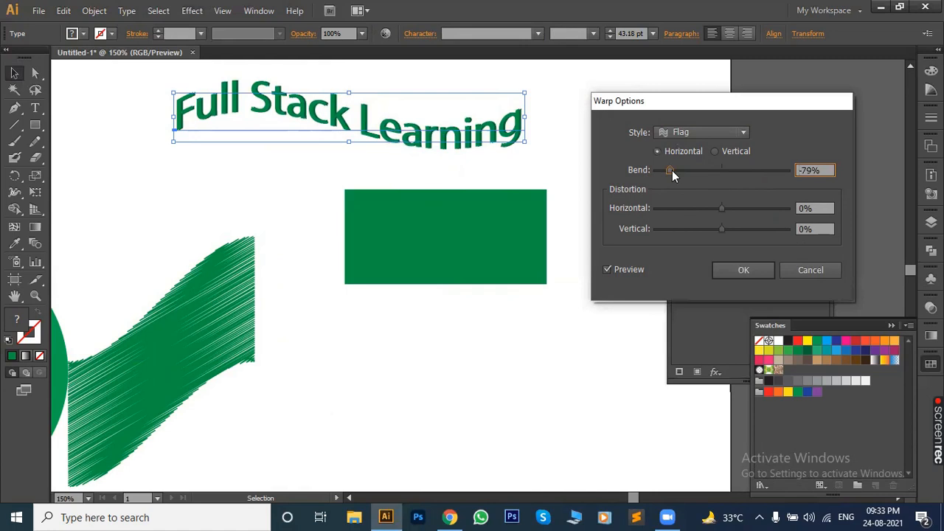
- Preview the Arch and Shell Upper warp styles on the text at the -79% bend
{"action": "left_click", "coordinate": [663, 129]}
{"action": "left_click", "coordinate": [662, 129]}
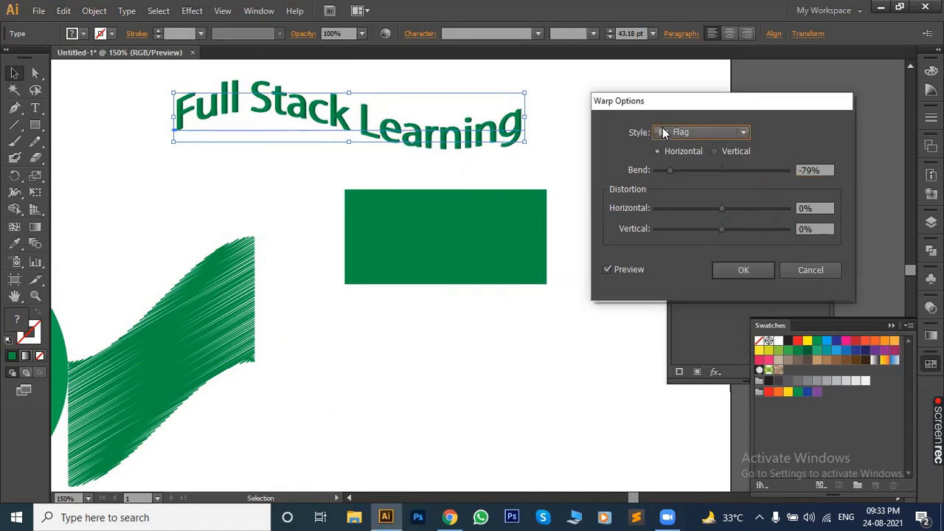
{"action": "left_click", "coordinate": [664, 132]}
{"action": "left_click", "coordinate": [688, 196]}
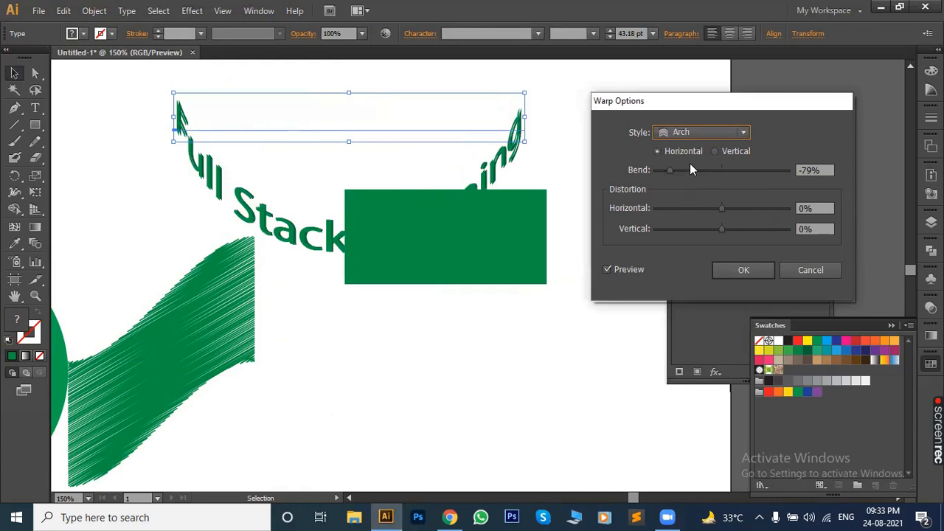
{"action": "left_click", "coordinate": [678, 133]}
{"action": "left_click", "coordinate": [702, 243]}
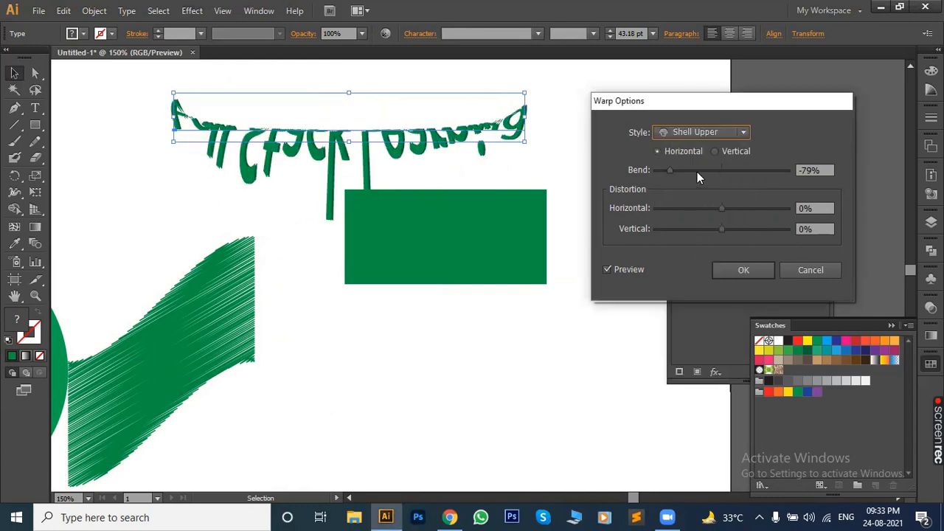
- Apply the Flag warp style to the text and deselect it
{"action": "left_click", "coordinate": [669, 130]}
{"action": "left_click", "coordinate": [669, 259]}
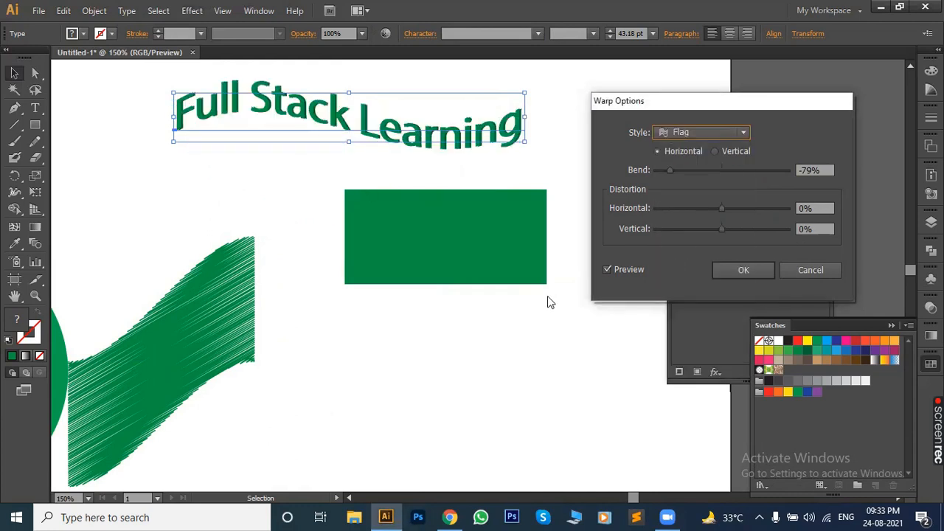
{"action": "left_click", "coordinate": [741, 269]}
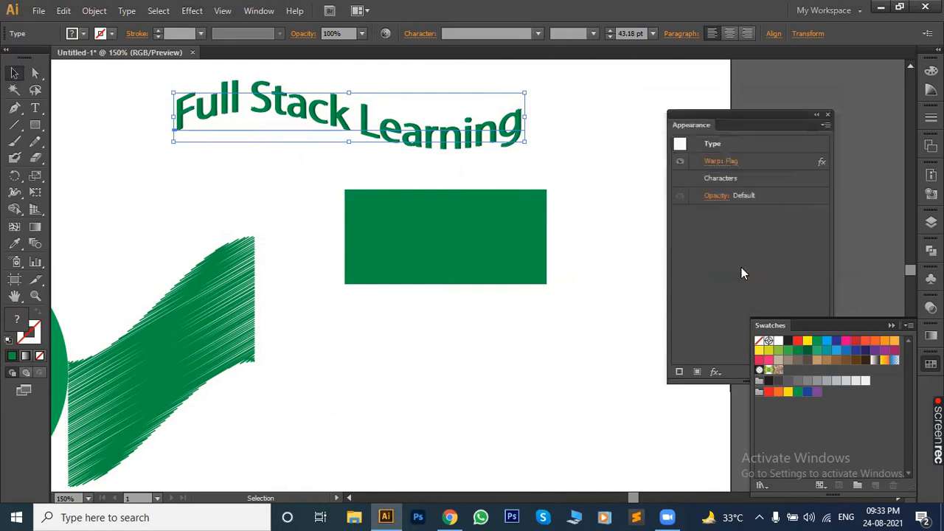
{"action": "left_click", "coordinate": [614, 240]}
- Select all the artwork, move it off the artboard to the left and deselect it
{"action": "scroll", "coordinate": [523, 273], "scroll_direction": "up", "scroll_amount": 1}
{"action": "scroll", "coordinate": [487, 265], "scroll_direction": "down", "scroll_amount": 1}
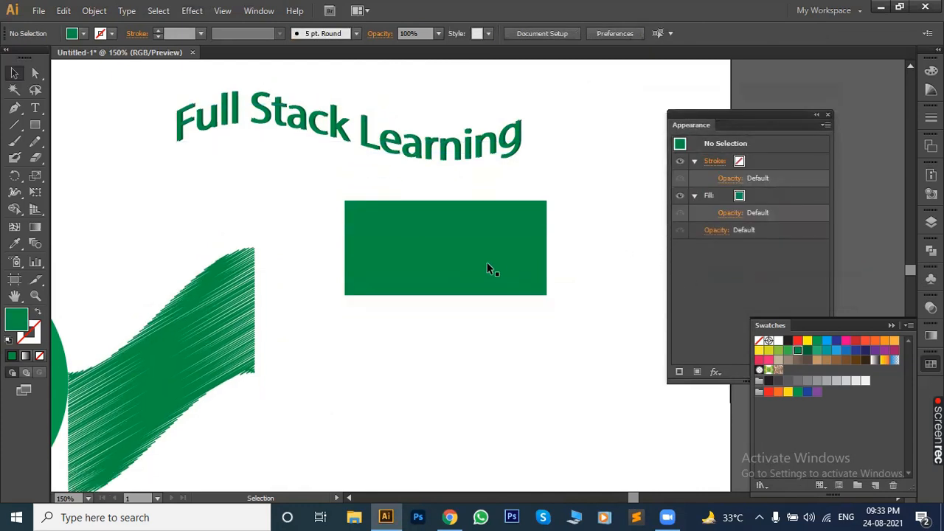
{"action": "scroll", "coordinate": [487, 262], "scroll_direction": "down", "scroll_amount": 3}
{"action": "left_click_drag", "start_coordinate": [482, 317], "coordinate": [521, 244]}
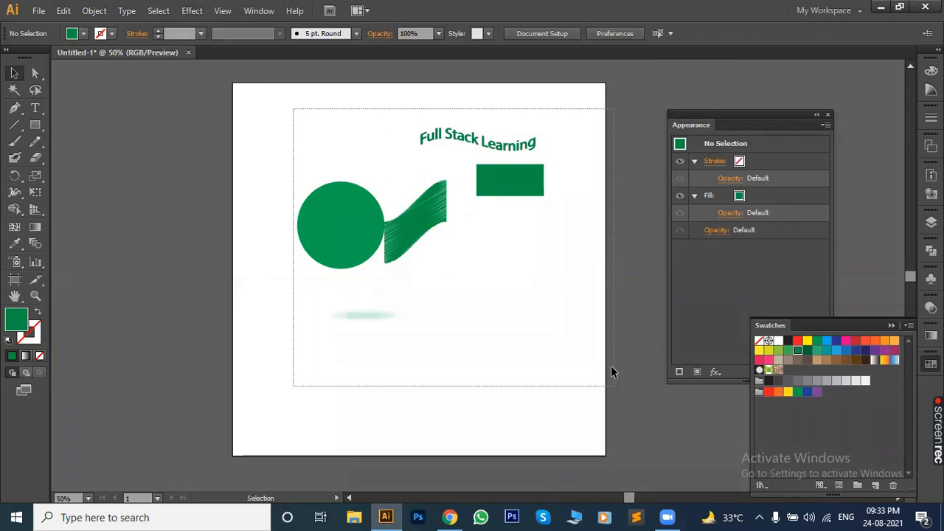
{"action": "left_click_drag", "start_coordinate": [611, 369], "coordinate": [611, 369]}
{"action": "mouse_move", "coordinate": [428, 214]}
{"action": "left_mouse_down"}
{"action": "mouse_move", "coordinate": [217, 269]}
{"action": "mouse_move", "coordinate": [129, 204]}
{"action": "mouse_move", "coordinate": [98, 213]}
{"action": "left_mouse_up"}
{"action": "left_click", "coordinate": [331, 190]}
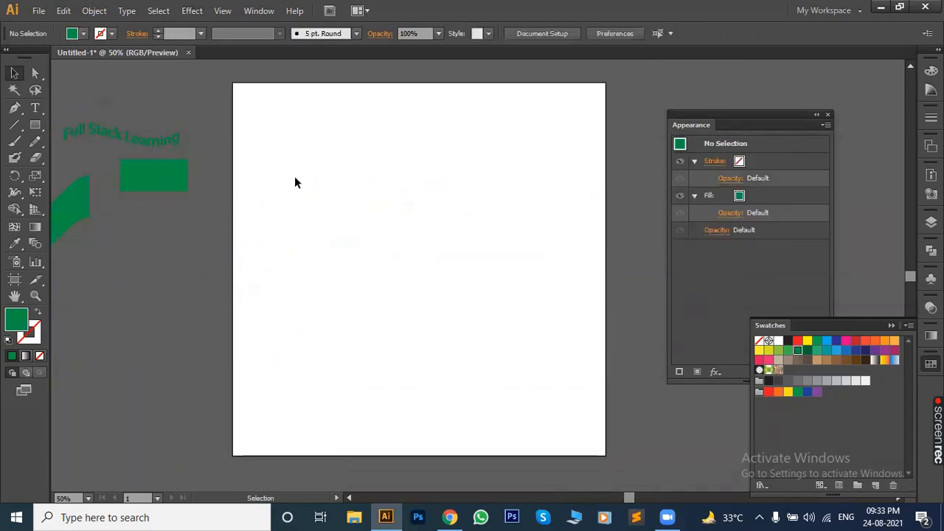
- Browse the Stylize and Sketch filter categories in the Effect Gallery and close it without applying a filter
{"action": "scroll", "coordinate": [294, 183], "scroll_direction": "down", "scroll_amount": 1}
{"action": "left_click_drag", "start_coordinate": [315, 188], "coordinate": [320, 208]}
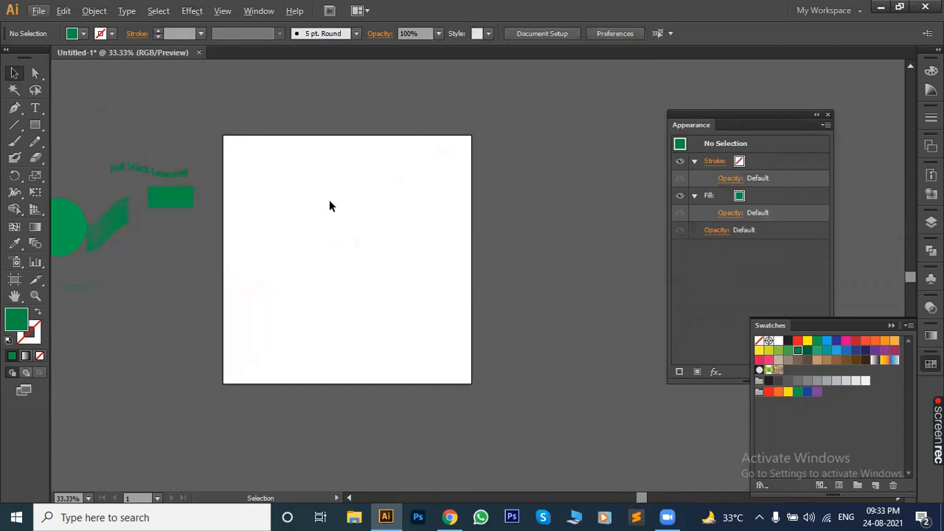
{"action": "left_click", "coordinate": [192, 10]}
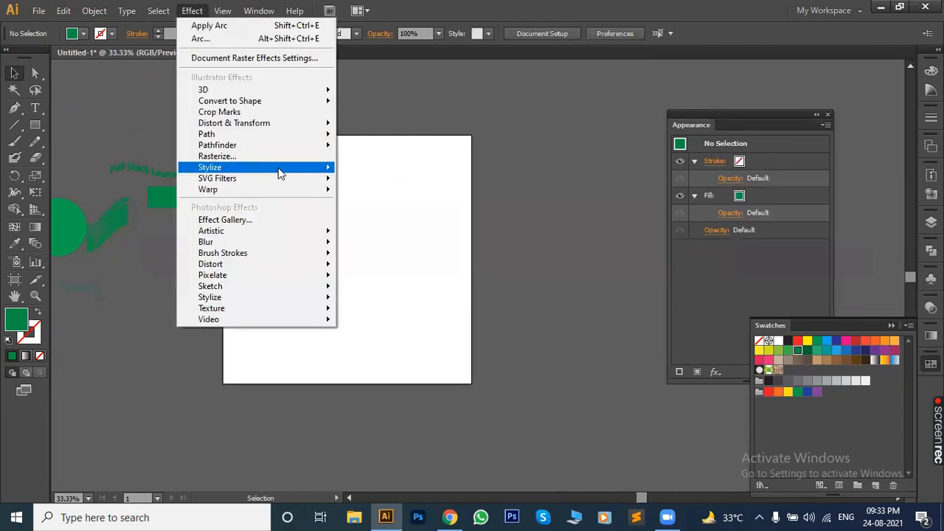
{"action": "mouse_move", "coordinate": [280, 173]}
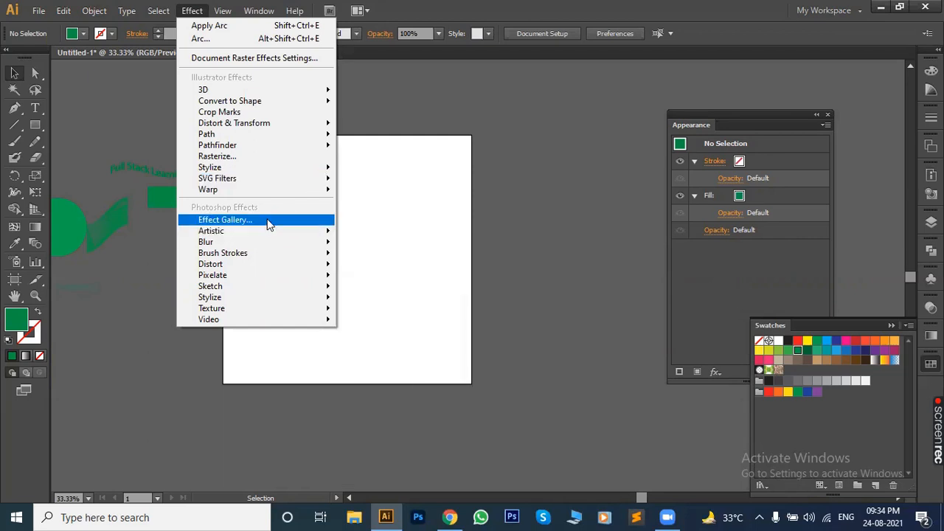
{"action": "left_click", "coordinate": [285, 221]}
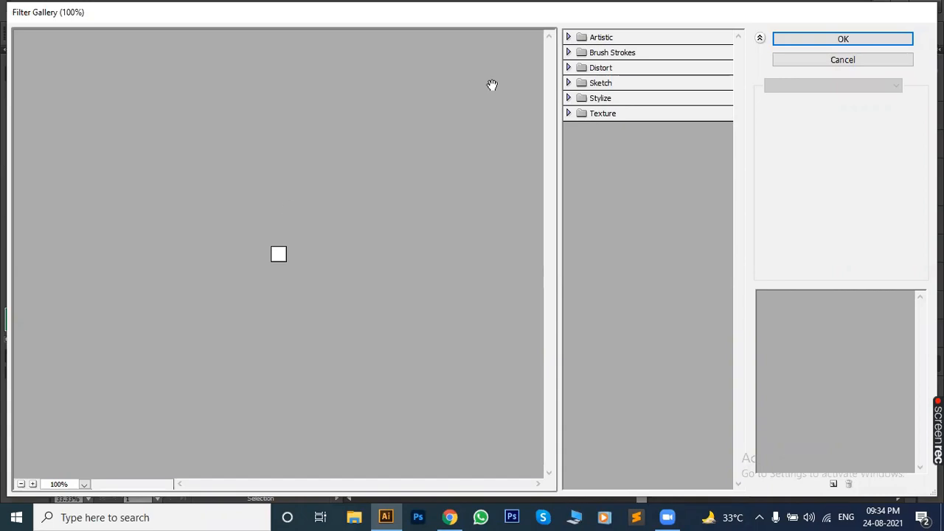
{"action": "left_click", "coordinate": [601, 100]}
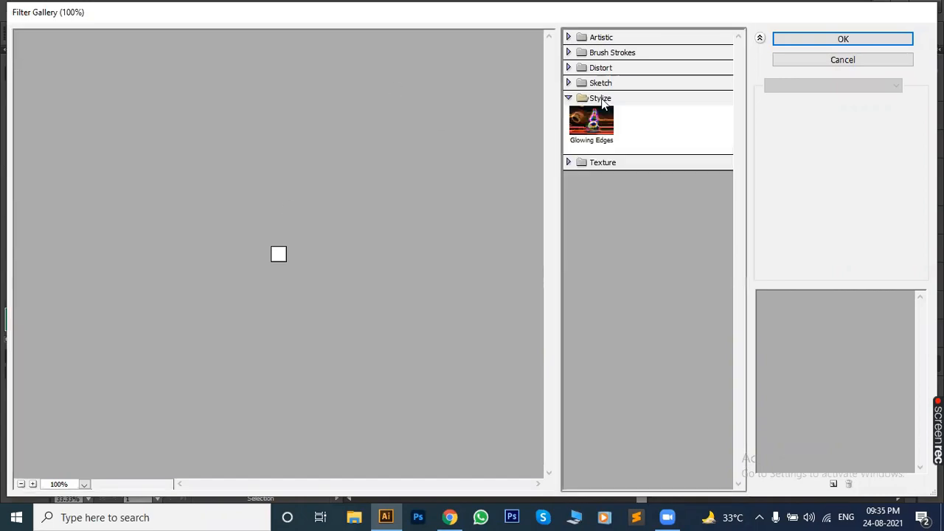
{"action": "left_click", "coordinate": [594, 83]}
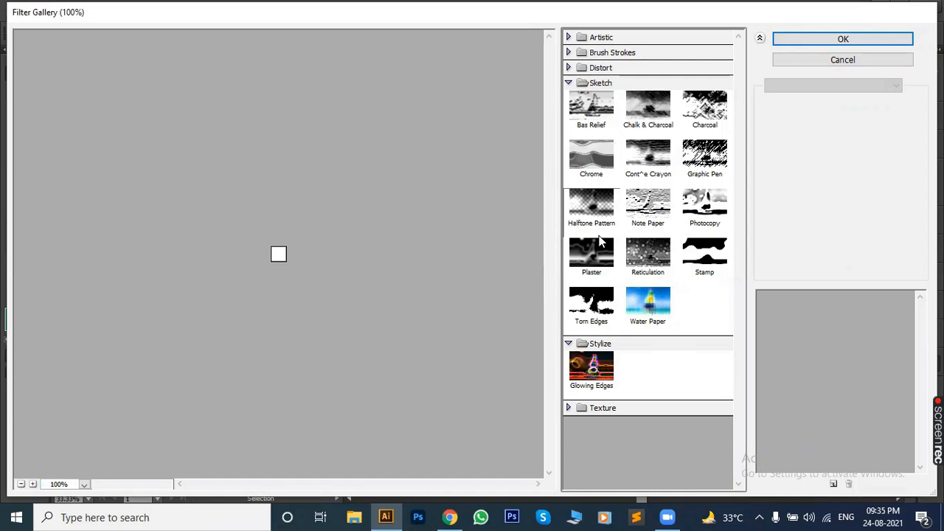
{"action": "key", "text": "Escape"}
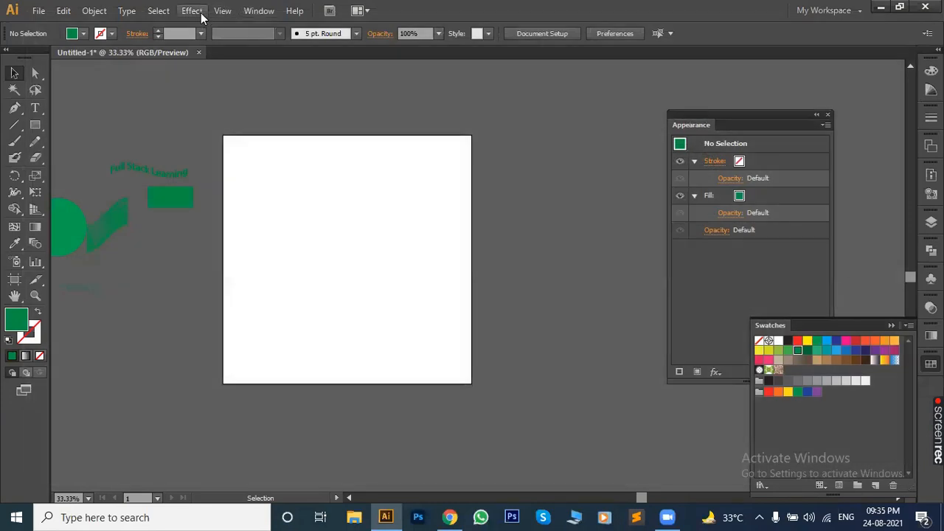
{"action": "left_click", "coordinate": [193, 11]}
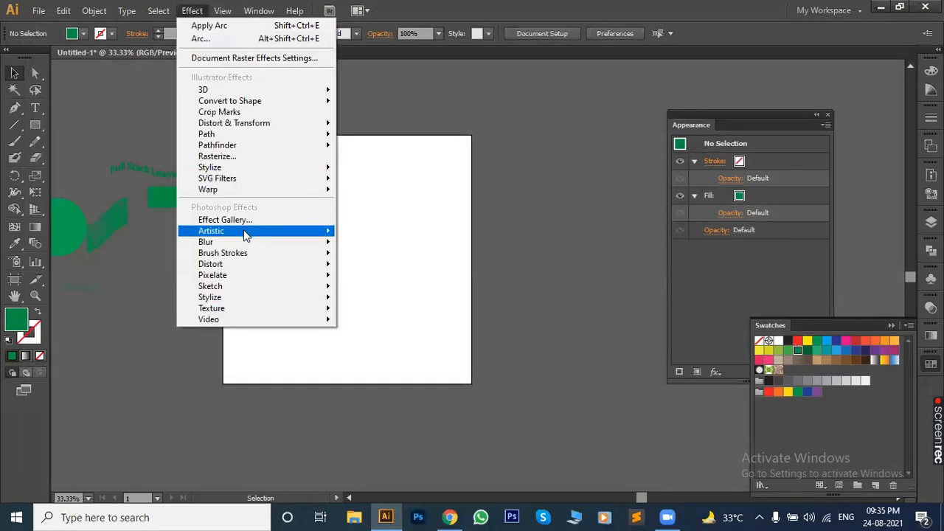
{"action": "mouse_move", "coordinate": [243, 233]}
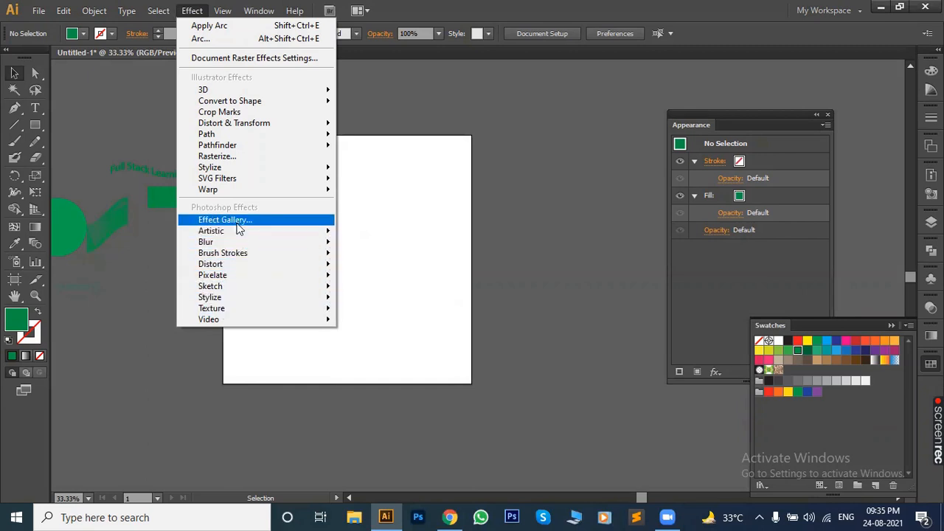
{"action": "mouse_move", "coordinate": [230, 258]}
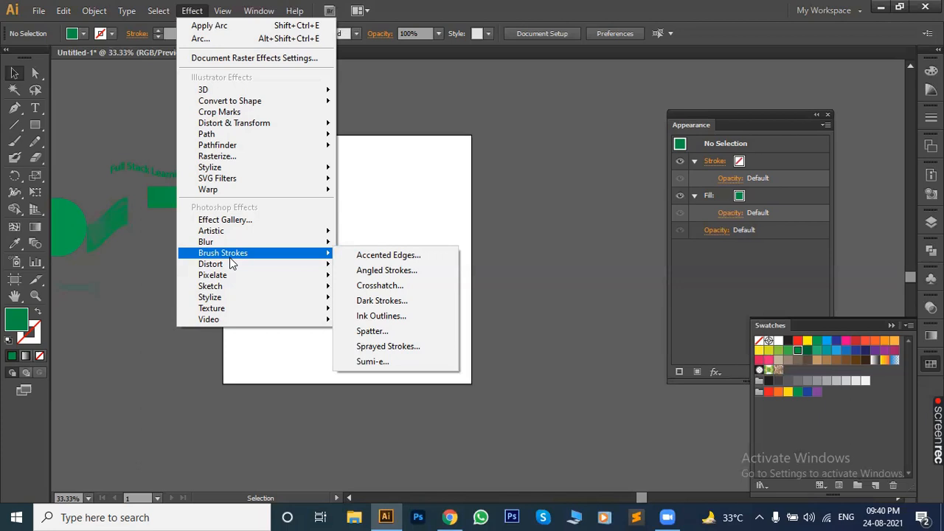
{"action": "left_click", "coordinate": [514, 343]}
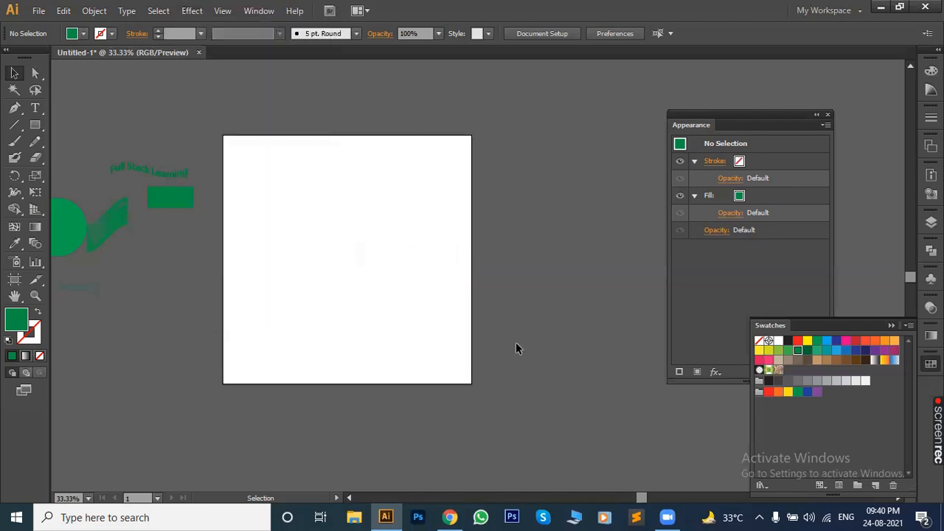
{"action": "left_click", "coordinate": [667, 517]}
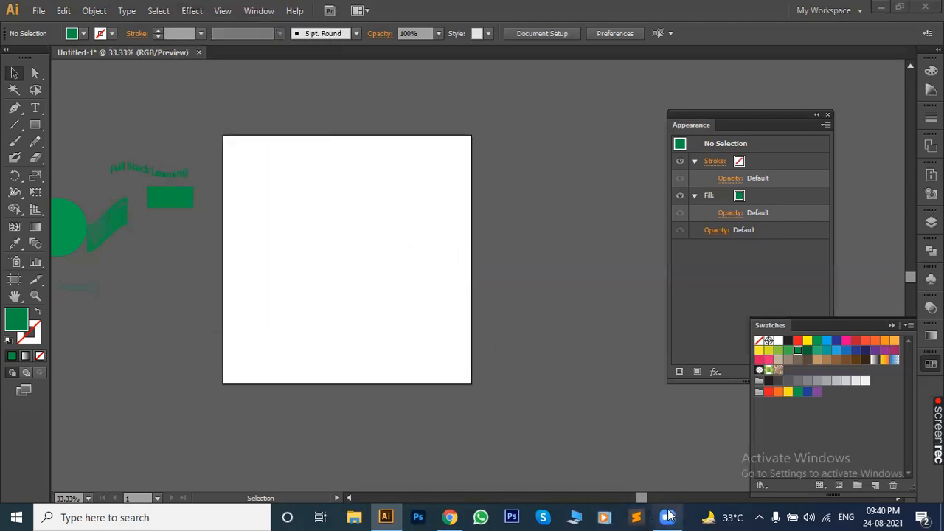